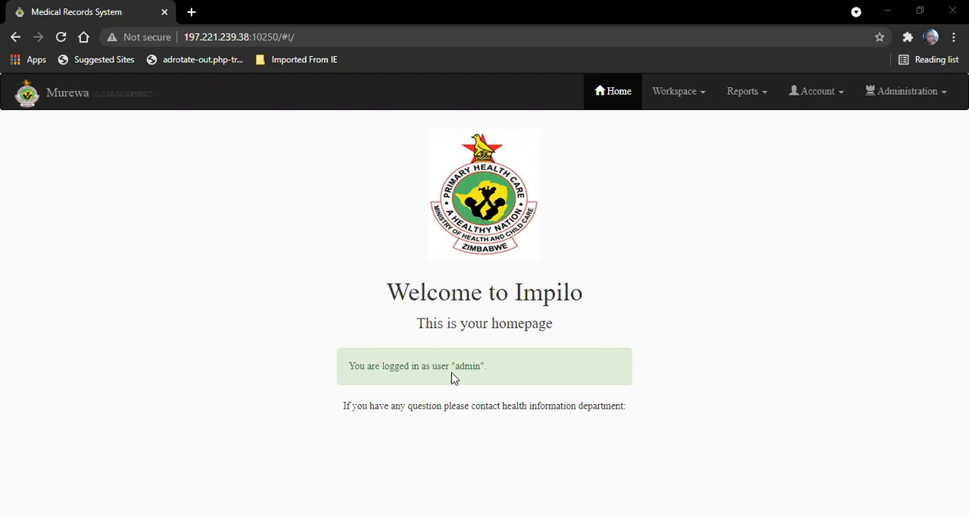
Step: Search the reception workspace by the patient's first name and open the matching patient's file
left_click(678, 102)
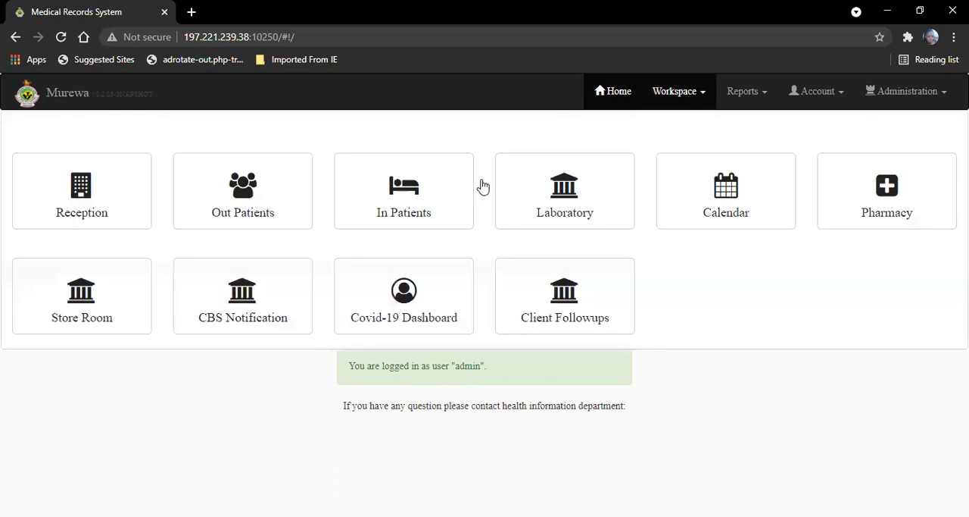
left_click(88, 203)
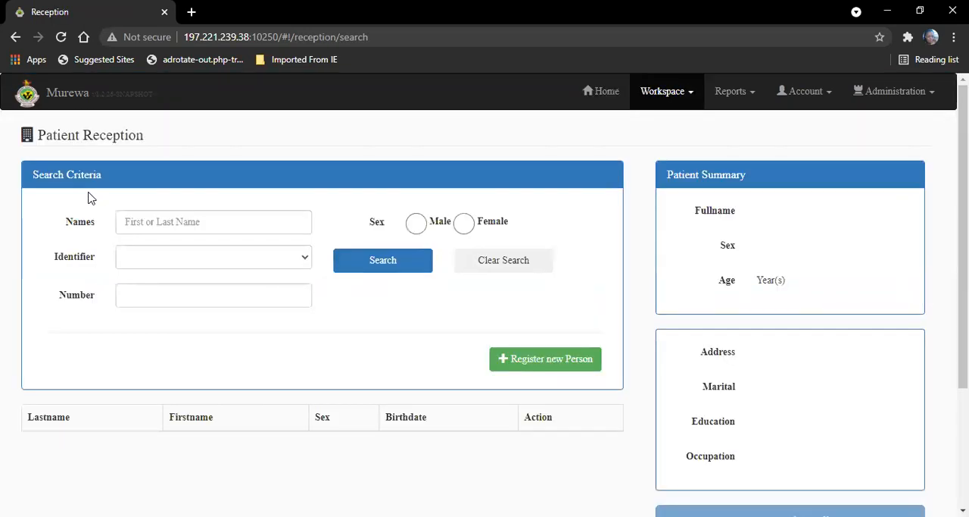
left_click(204, 215)
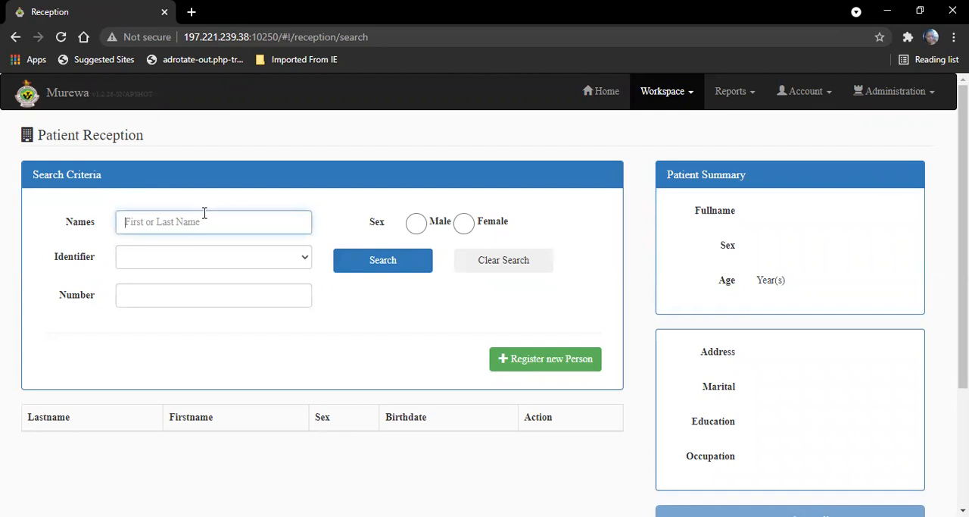
type("mary")
left_click(363, 269)
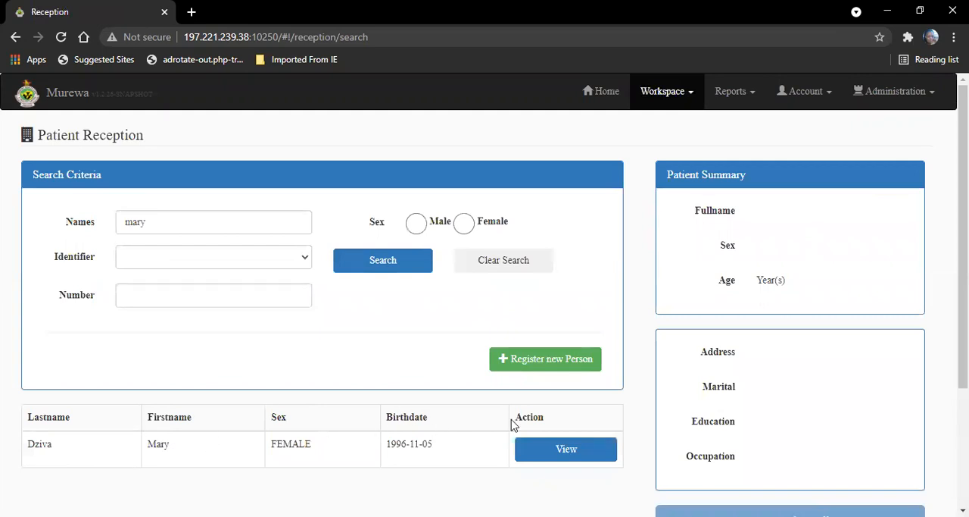
left_click(538, 452)
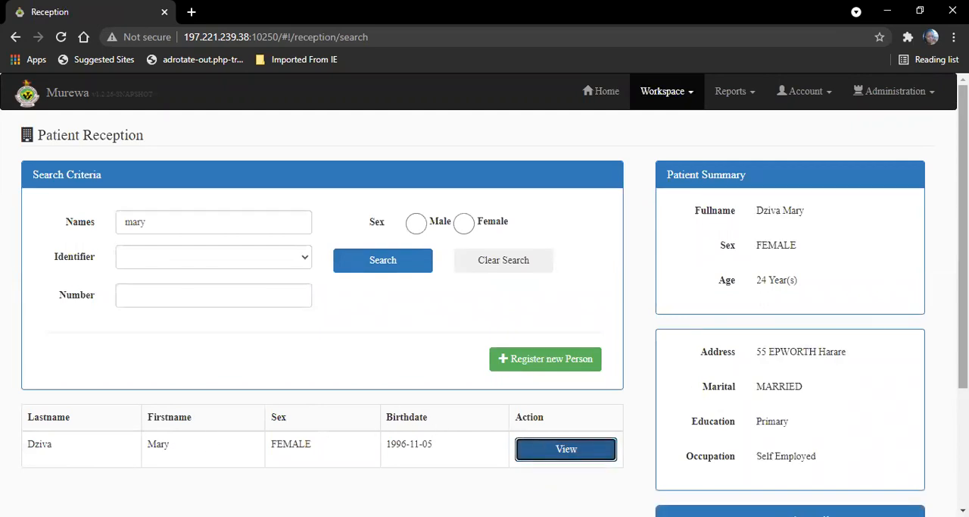
scroll(485, 290, "down", 2)
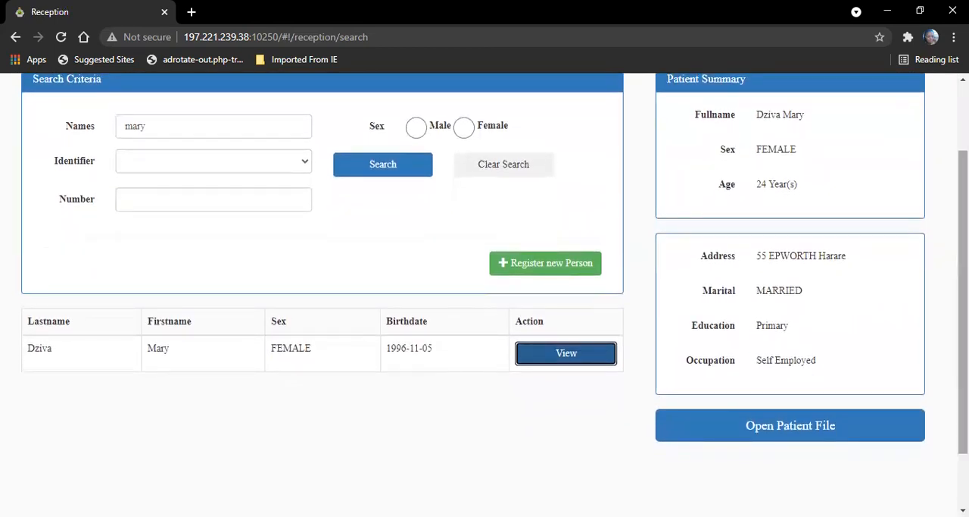
left_click(759, 432)
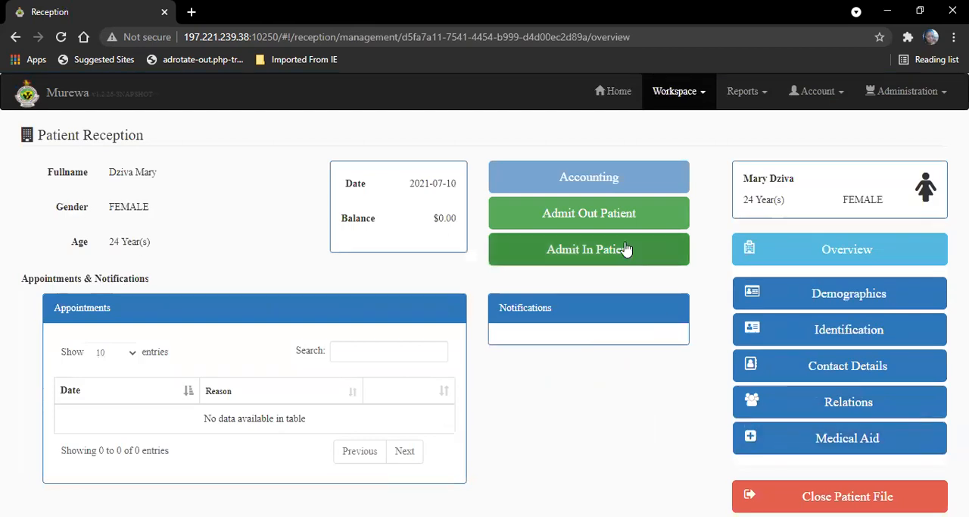
Step: Admit the patient as an outpatient to the FCH queue and proceed to attend to her
left_click(606, 216)
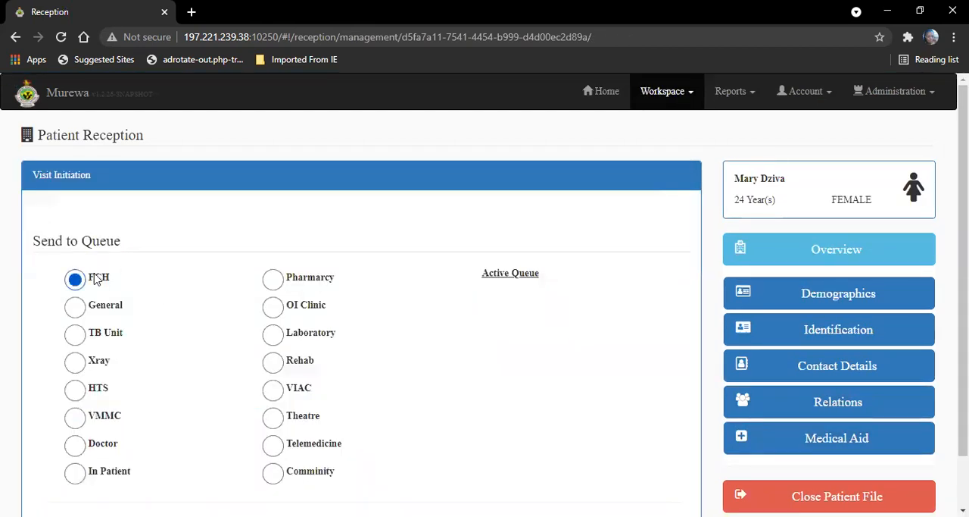
scroll(876, 156, "down", 1)
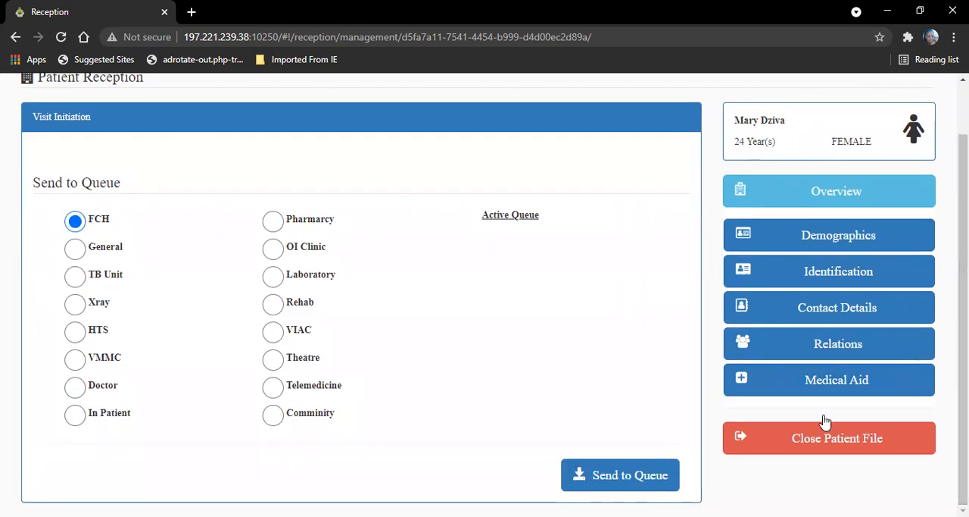
left_click(617, 483)
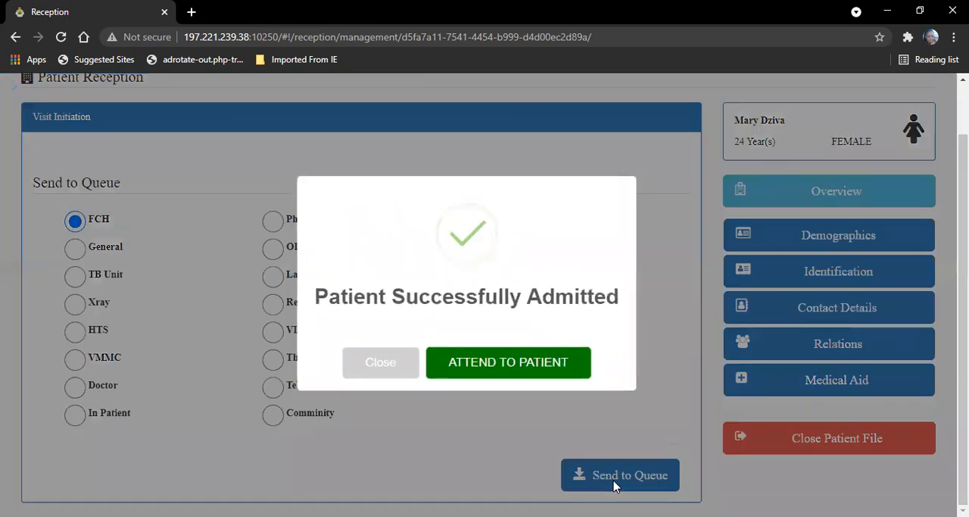
left_click(496, 367)
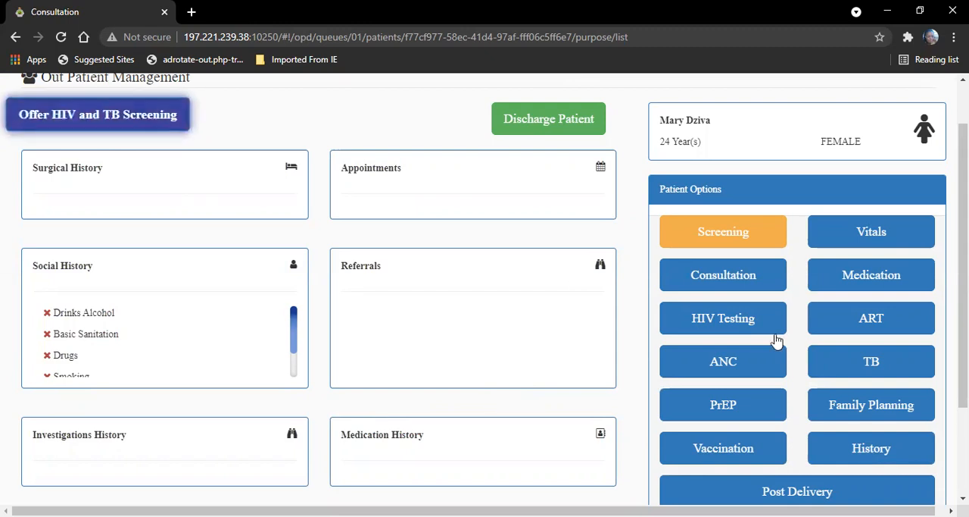
Step: Open the ANC registration form and set first-time booking to Yes, transfer in to No and the registration date to 2021-07-10
left_click(739, 364)
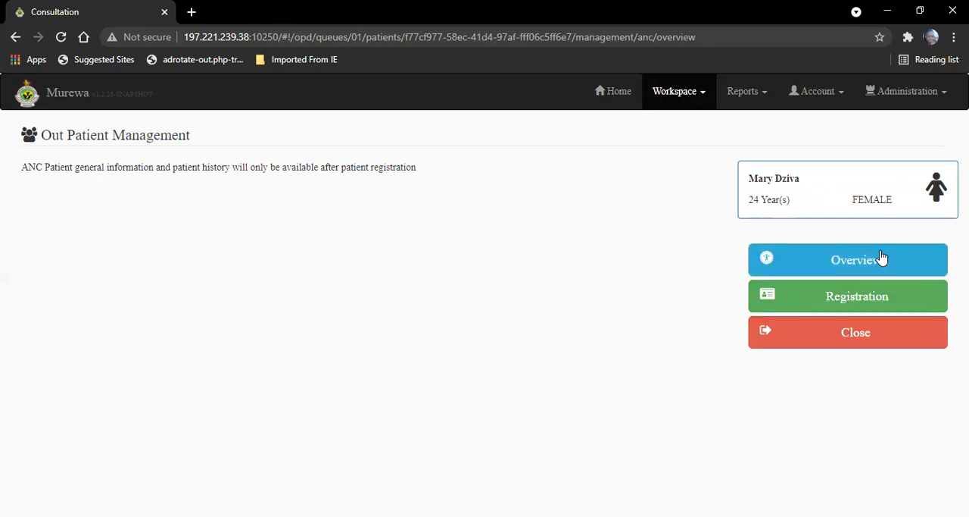
left_click(829, 296)
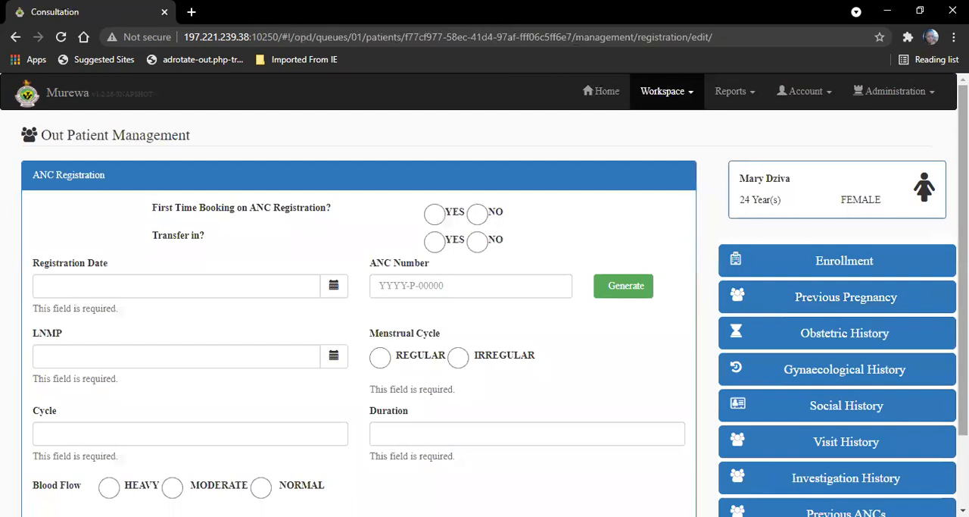
scroll(694, 286, "down", 1)
scroll(695, 286, "down", 1)
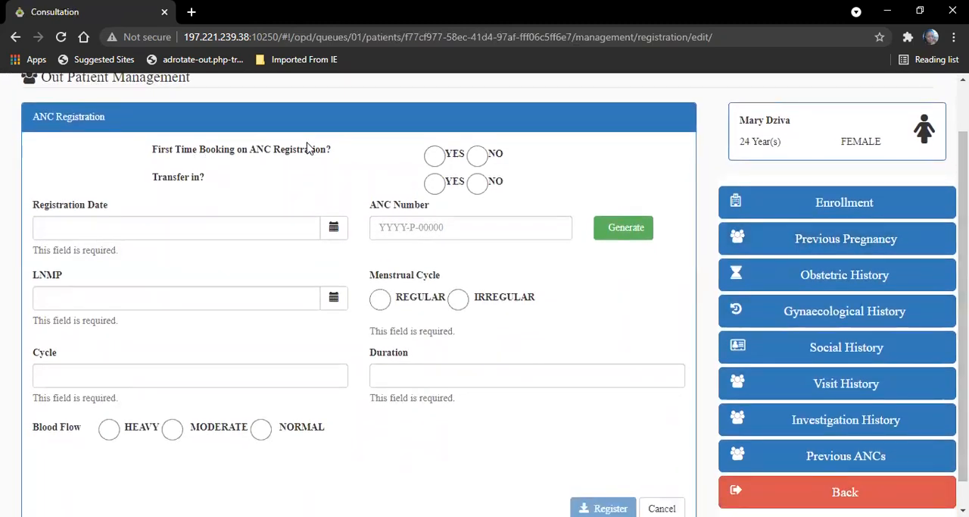
left_click(435, 156)
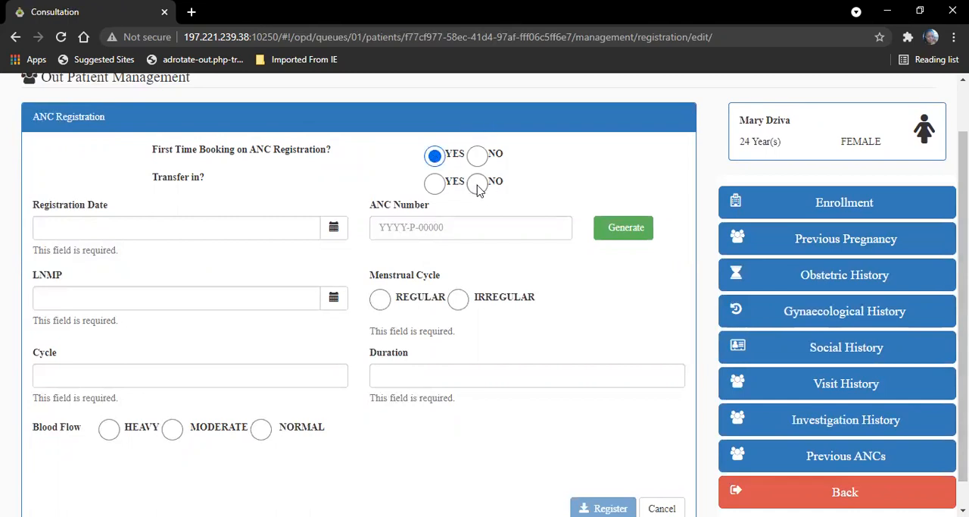
left_click(333, 229)
left_click(68, 419)
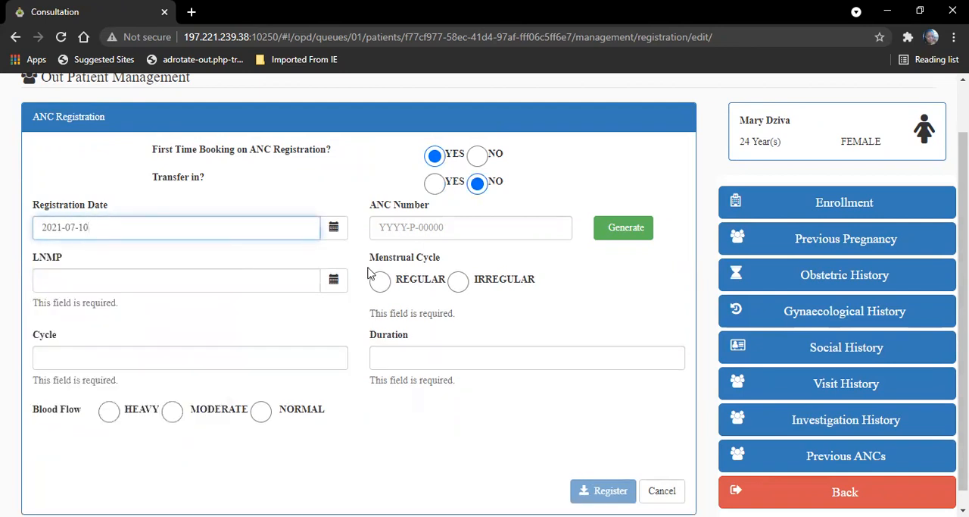
Step: Set the LNMP date to 2020-12-11, the cycle to 28 and the blood flow to Normal
left_click(334, 280)
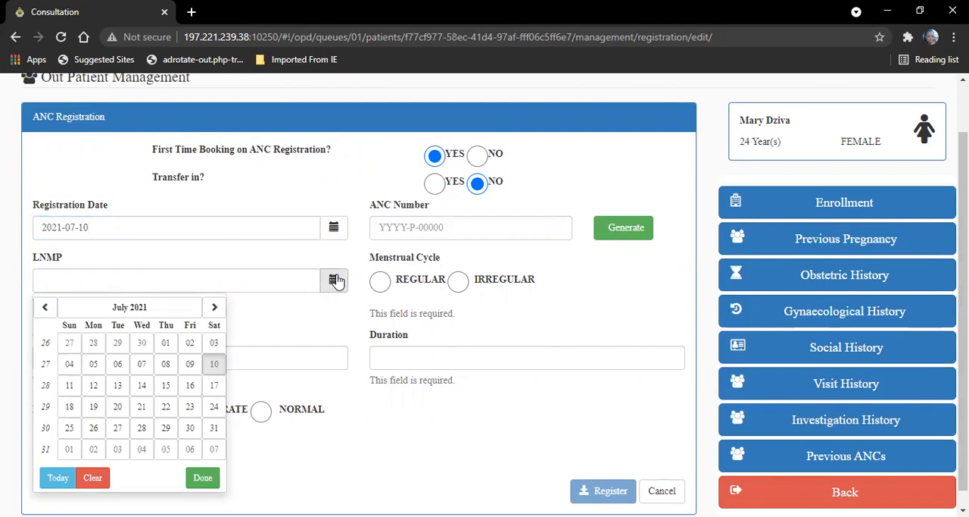
left_click(144, 306)
left_click(56, 307)
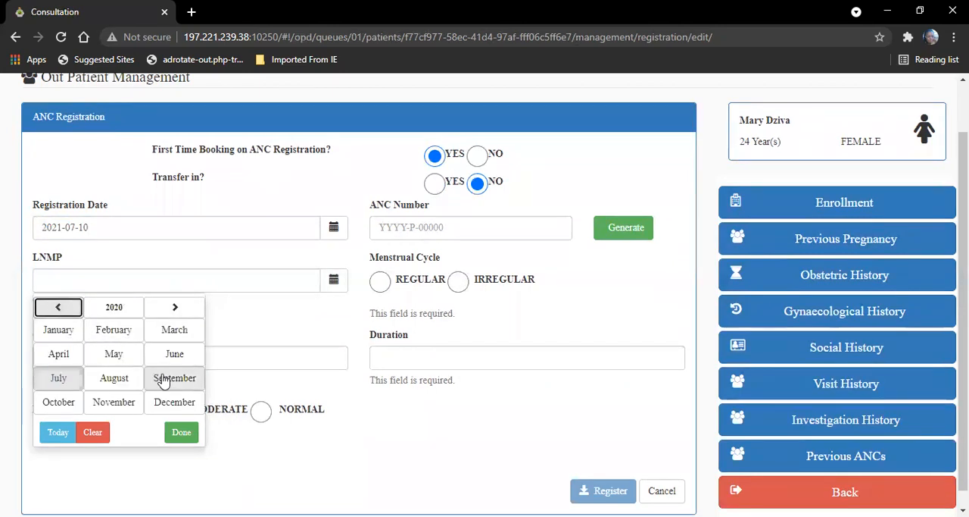
left_click(169, 406)
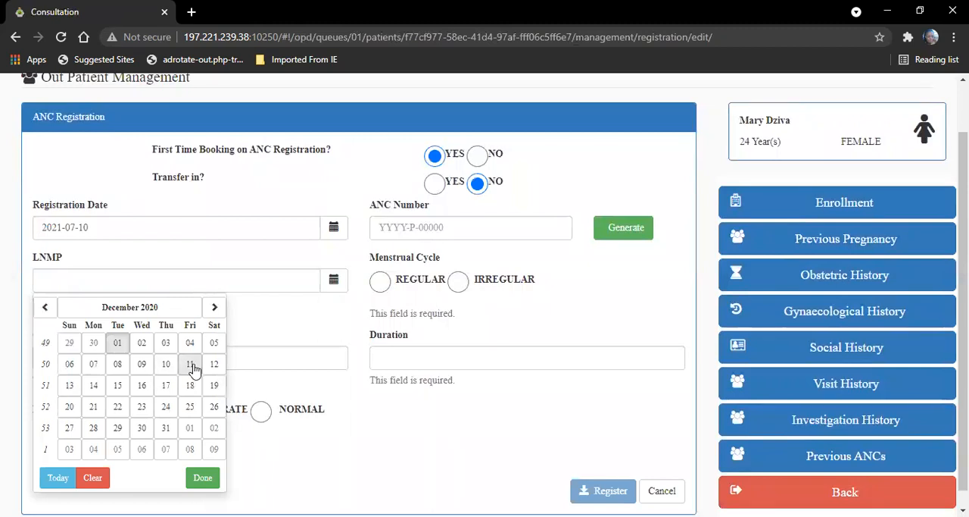
left_click(190, 364)
left_click(131, 368)
type("28")
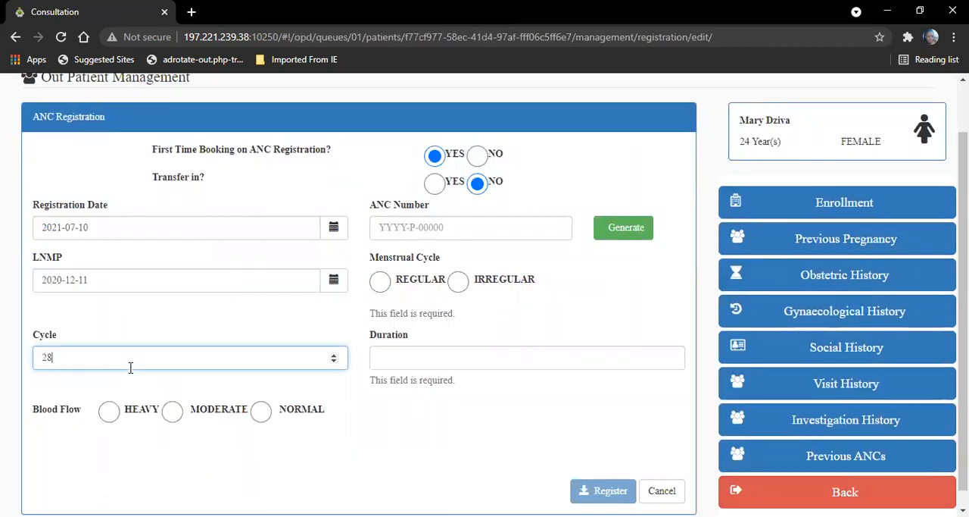
left_click(260, 412)
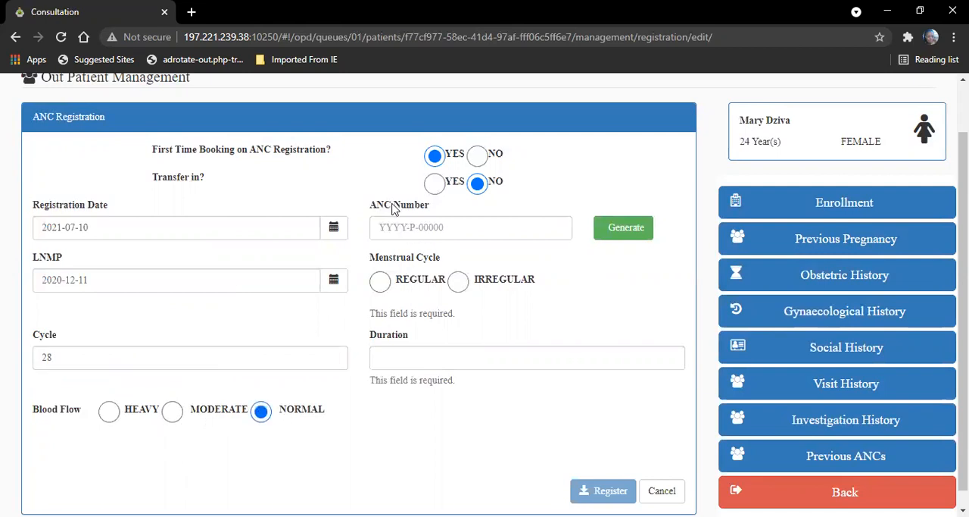
Step: Generate the ANC number, set the menstrual cycle to Regular with a duration of 4, and submit the registration
left_click(618, 227)
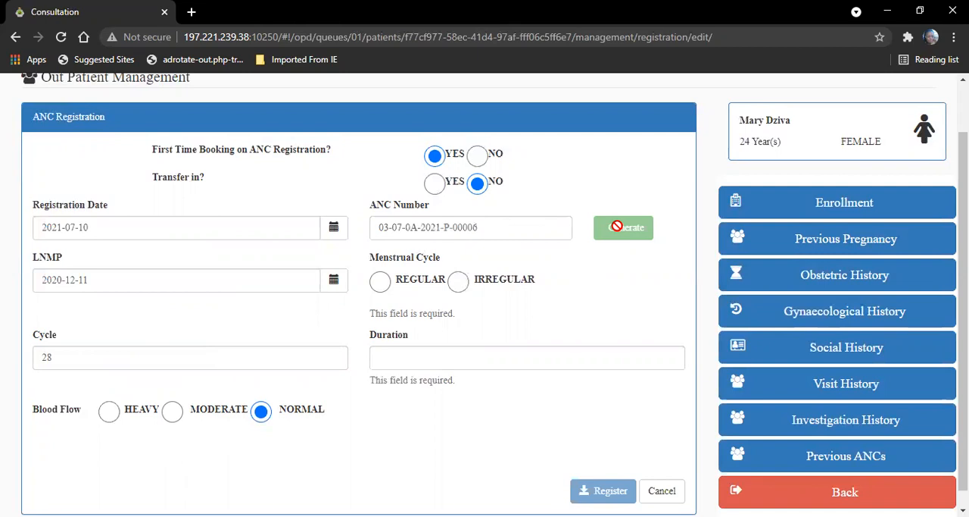
left_click(379, 284)
left_click(396, 339)
type("4")
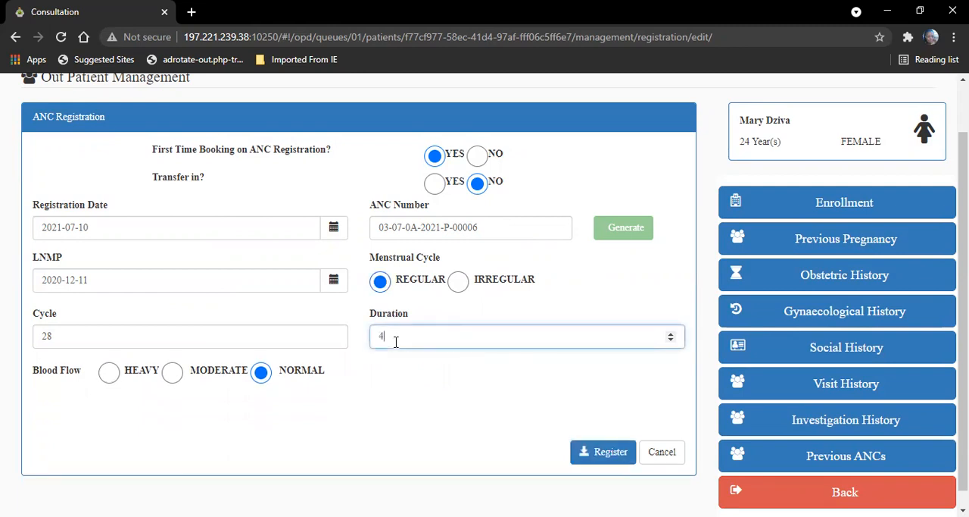
left_click(603, 457)
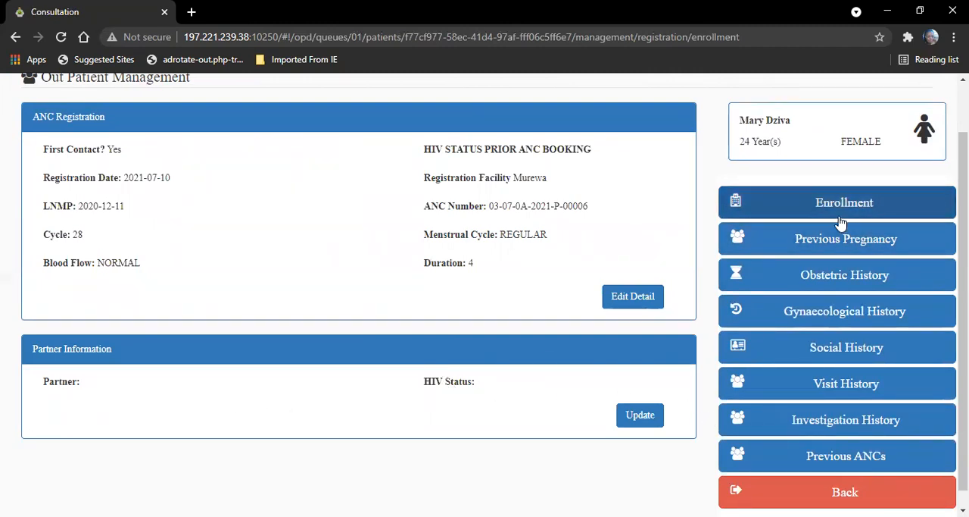
Step: Add and save a previous pregnancy with the outcome Delivery and the date 2018-09-05
left_click(818, 243)
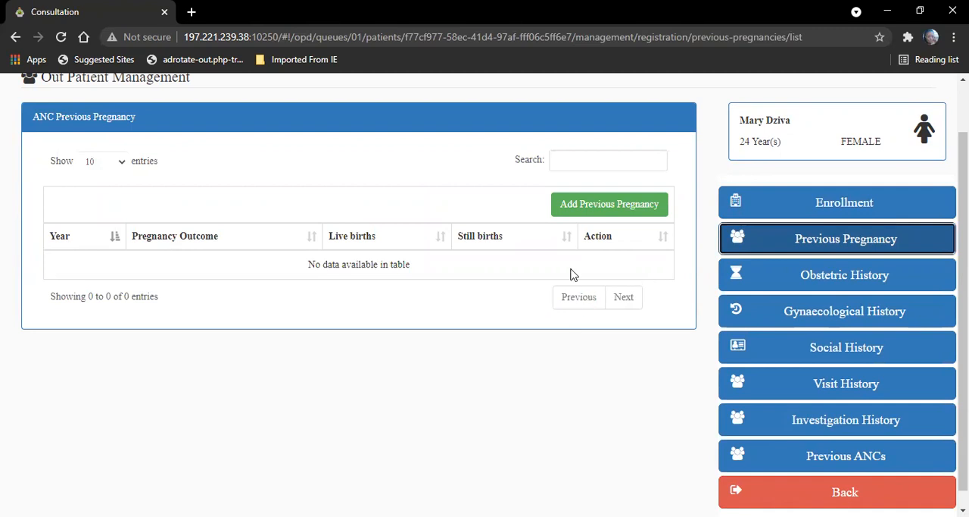
left_click(589, 205)
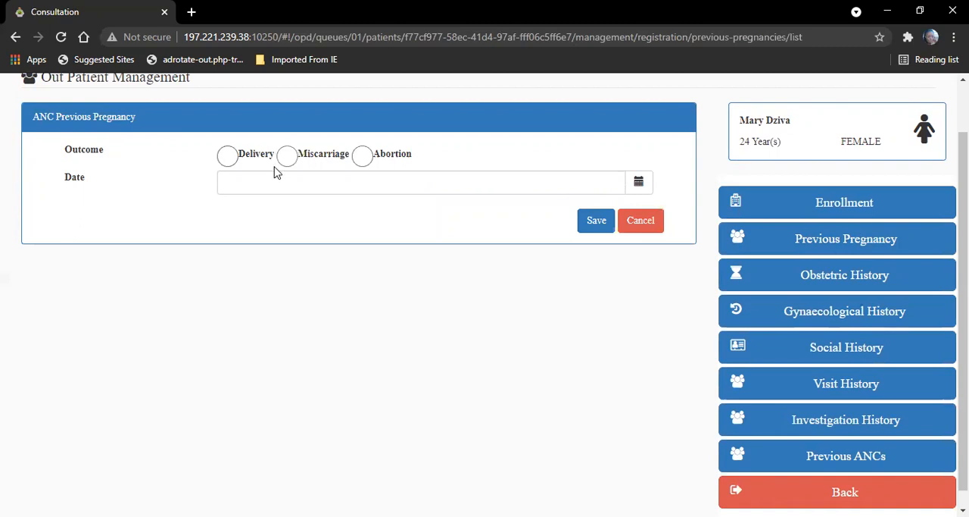
left_click(229, 157)
left_click(641, 185)
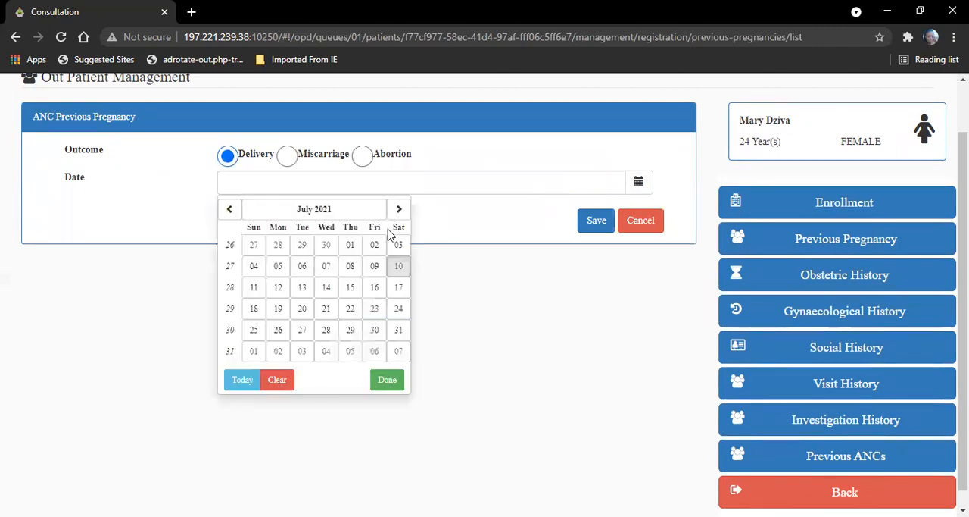
left_click(313, 210)
left_click(254, 214)
left_click(254, 213)
left_click(254, 213)
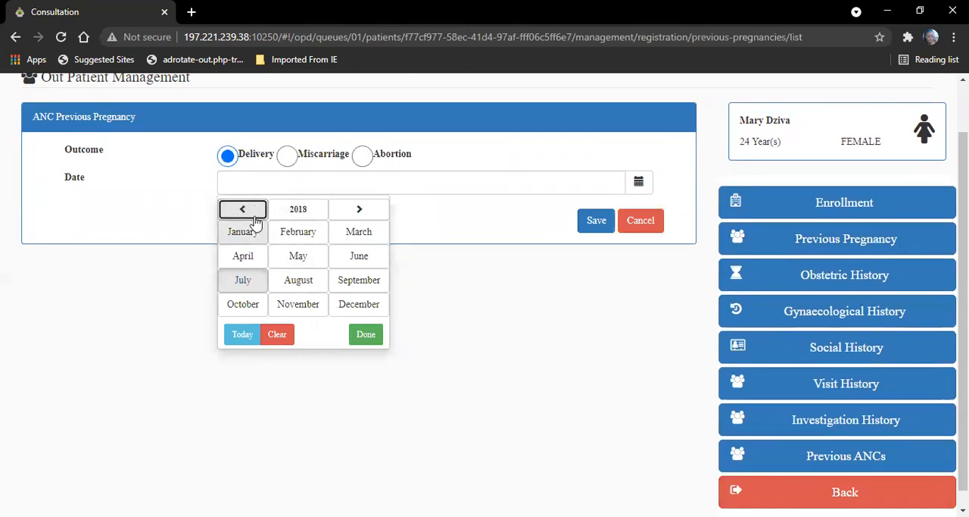
left_click(349, 286)
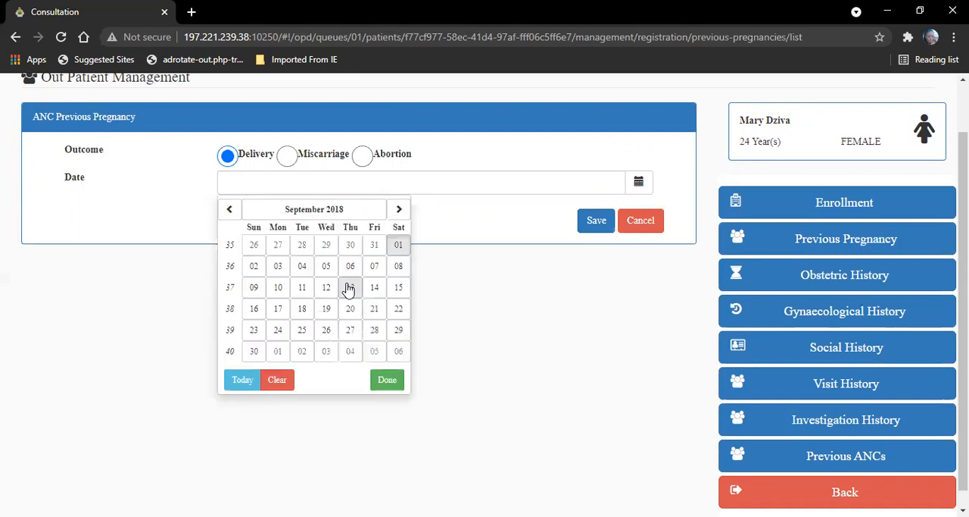
left_click(326, 266)
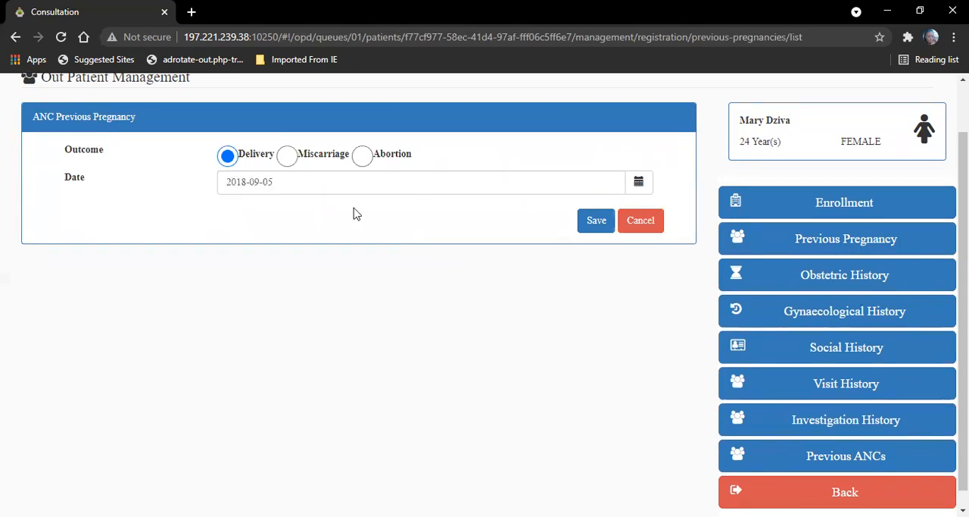
left_click(604, 222)
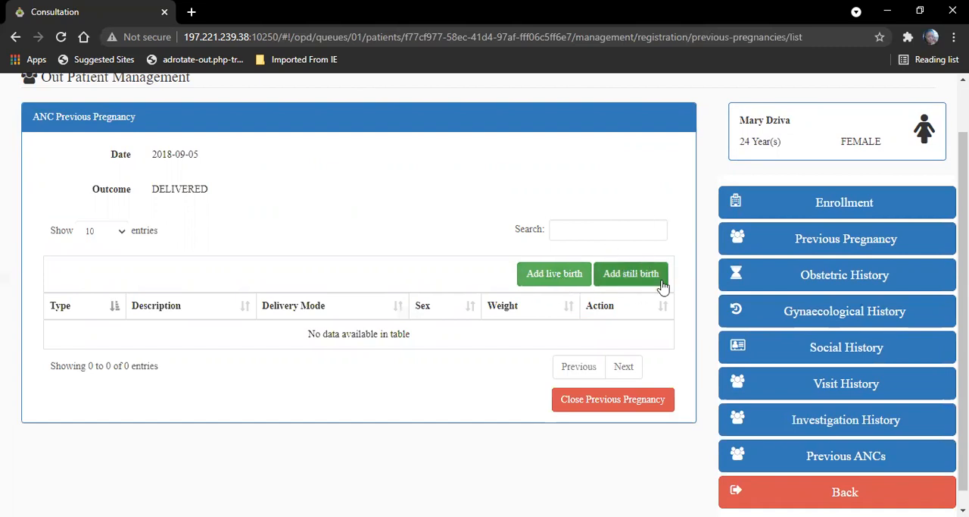
Step: Register the child of a live birth with their last name, first name and sex FEMALE, and save
left_click(547, 274)
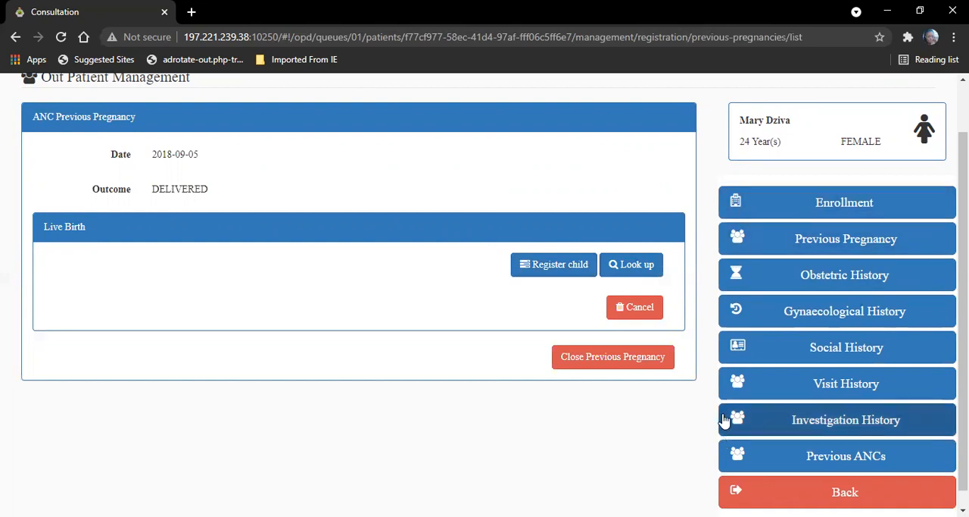
left_click(552, 264)
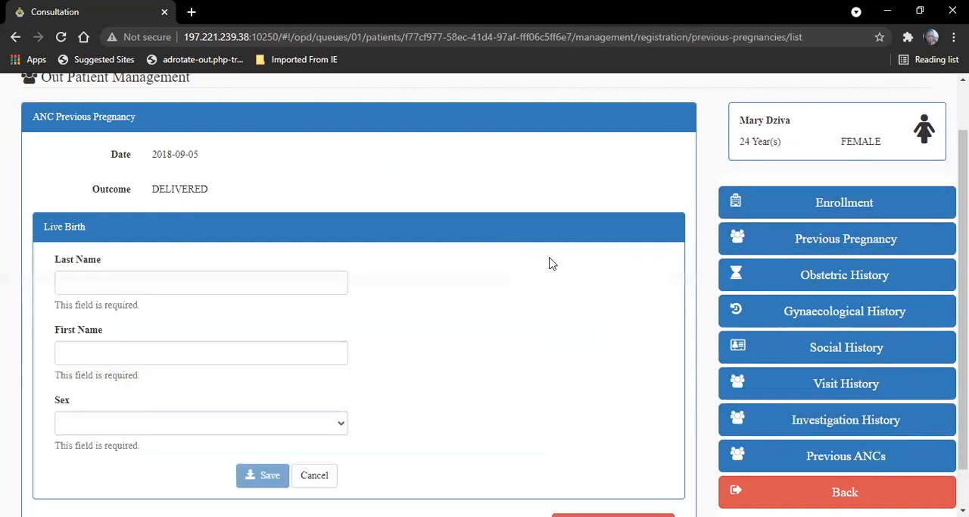
left_click(212, 290)
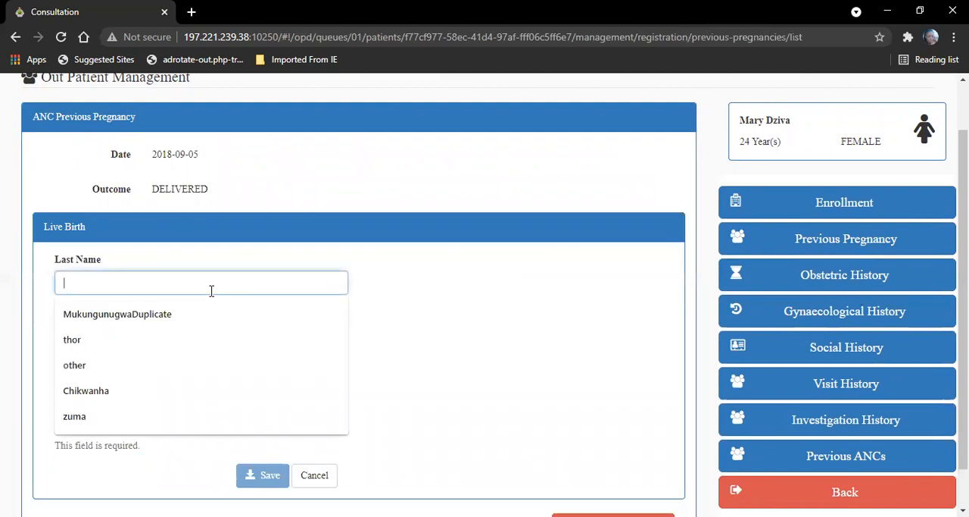
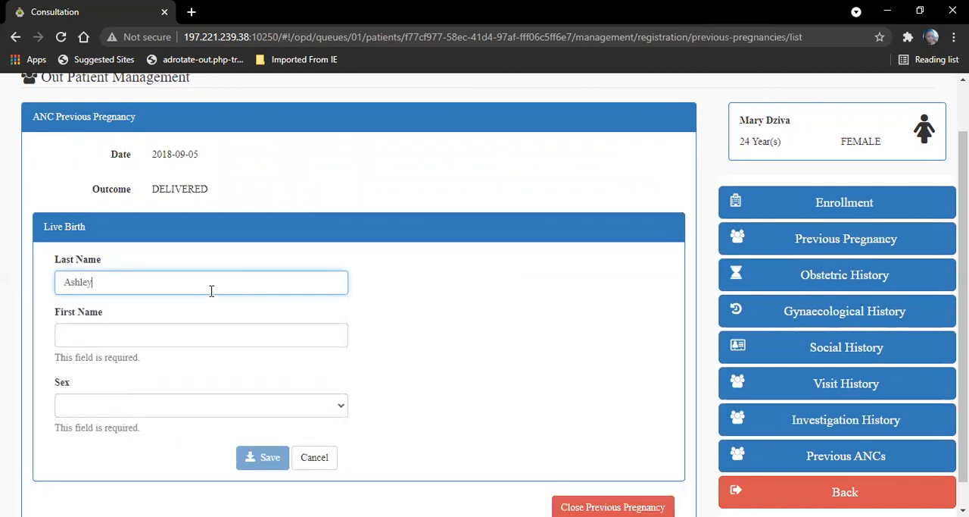
left_click(181, 332)
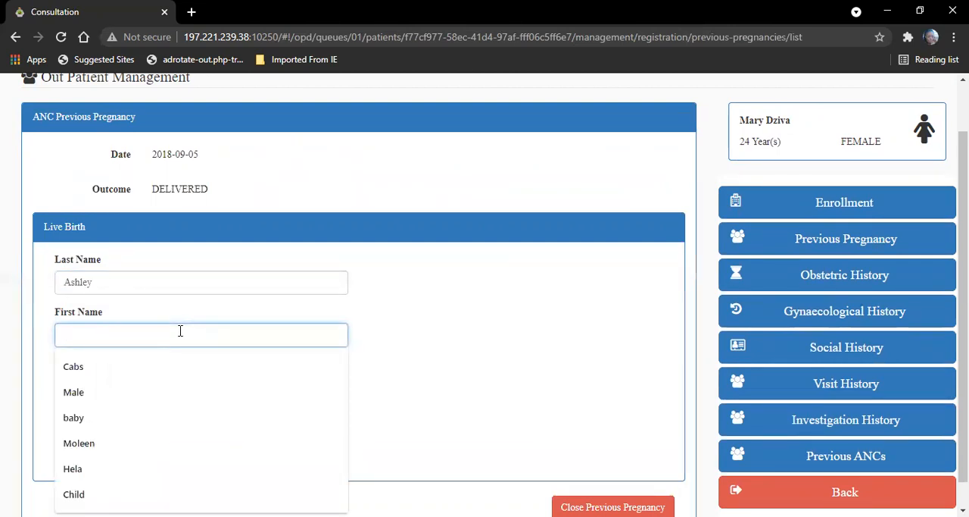
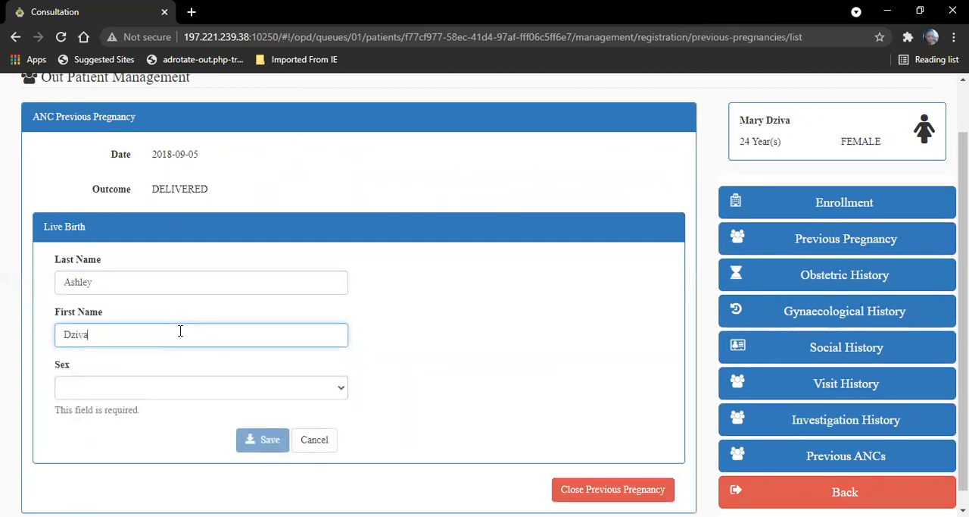
left_click(173, 393)
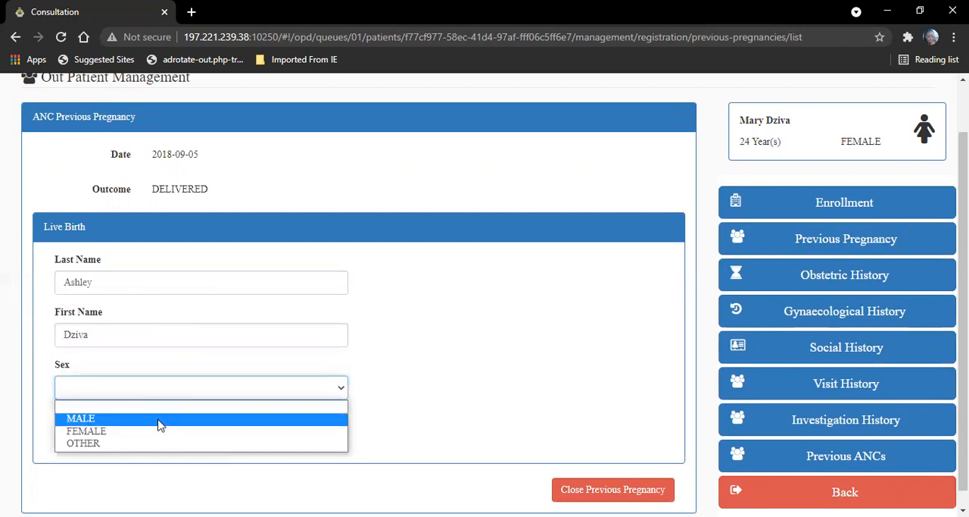
left_click(155, 435)
left_click(273, 424)
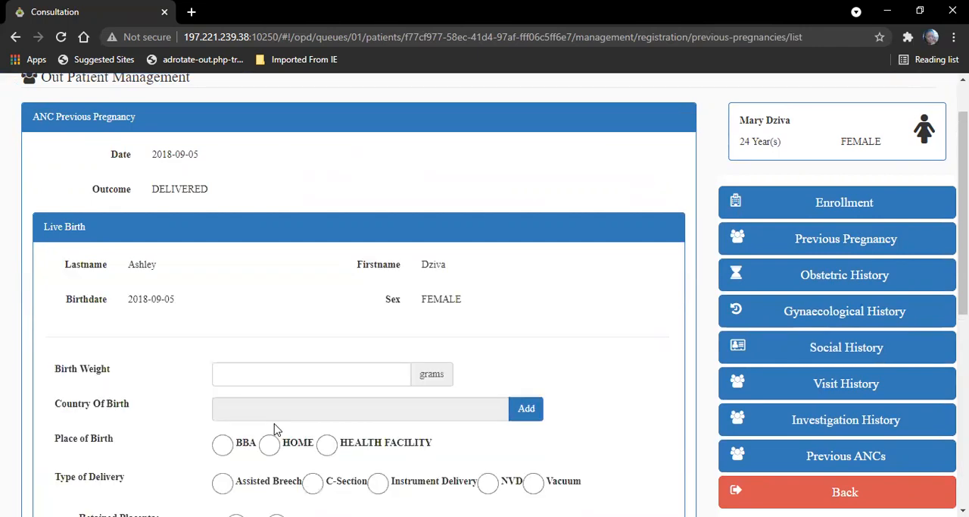
Step: Set the live birth's weight to 2800 grams, country of birth to Zambia and place of birth to HEALTH FACILITY
scroll(485, 295, "down", 3)
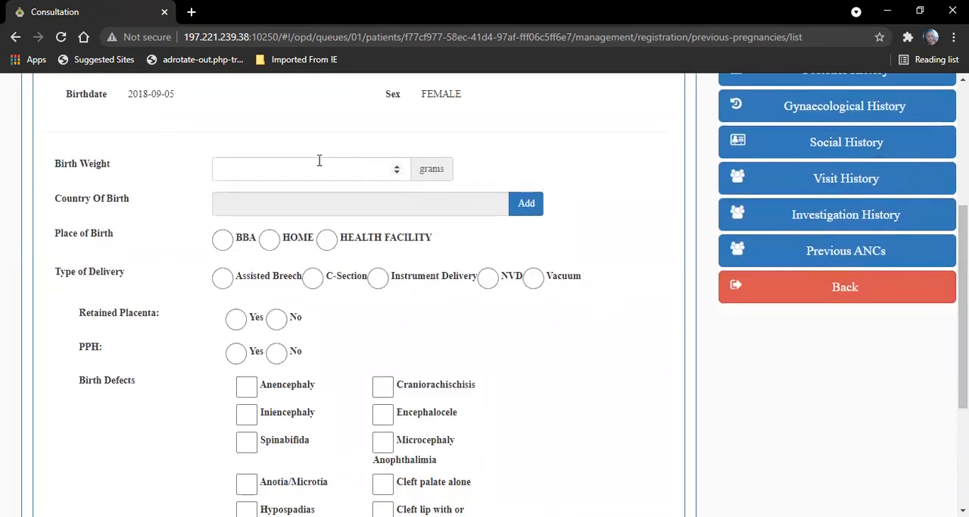
left_click(319, 159)
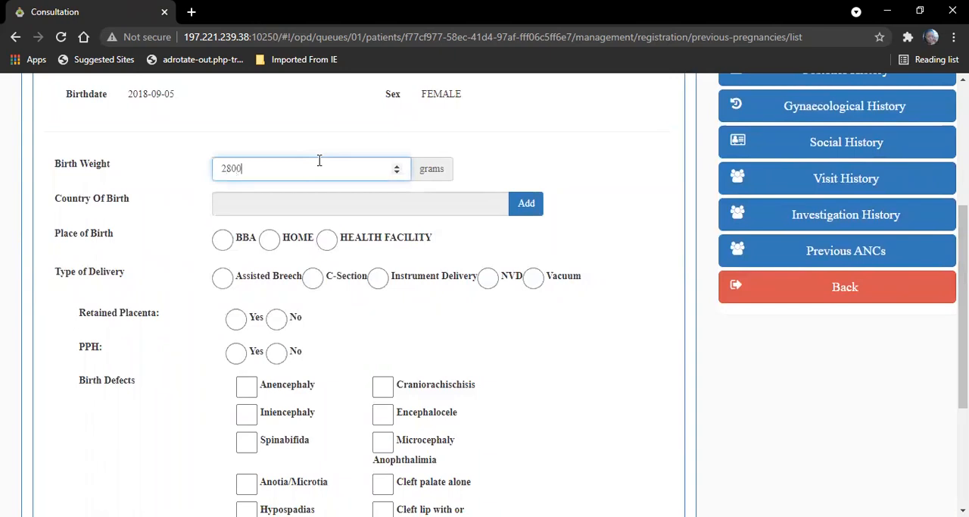
left_click(530, 209)
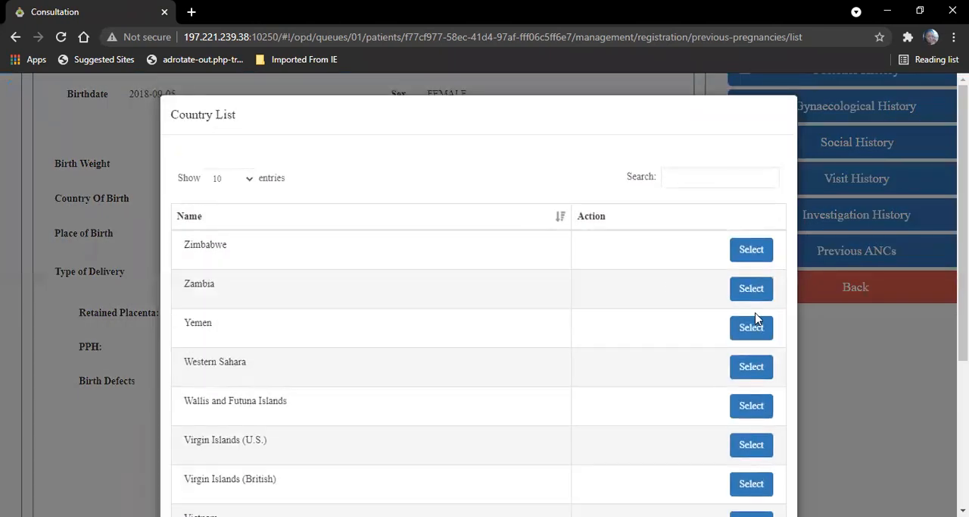
left_click(752, 288)
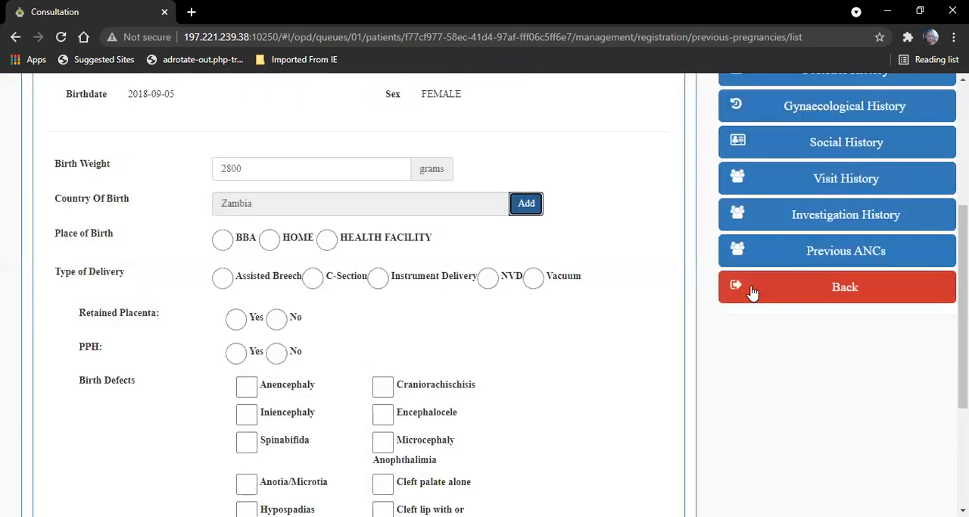
left_click(326, 239)
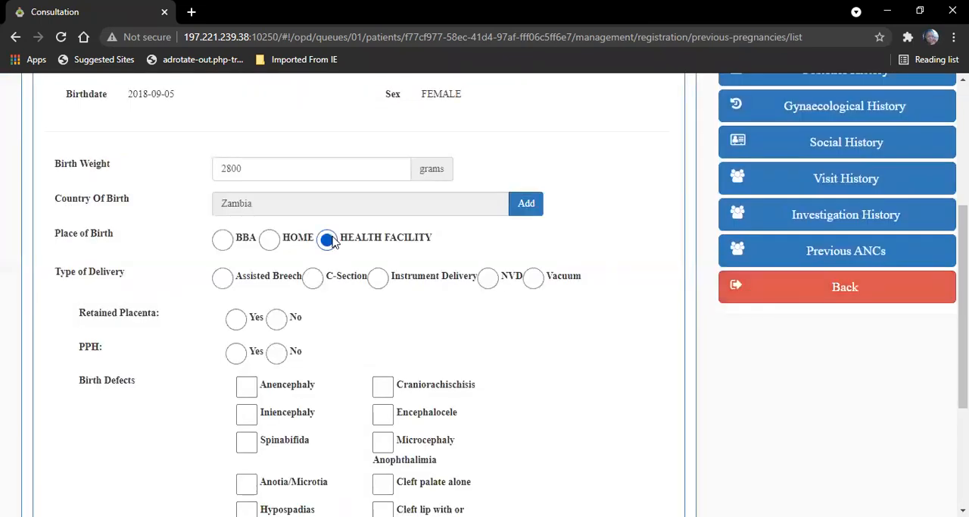
Step: Set the delivery type to NVD with retained placenta and PPH both No, save the live birth and close the previous pregnancy
left_click(489, 279)
left_click(277, 321)
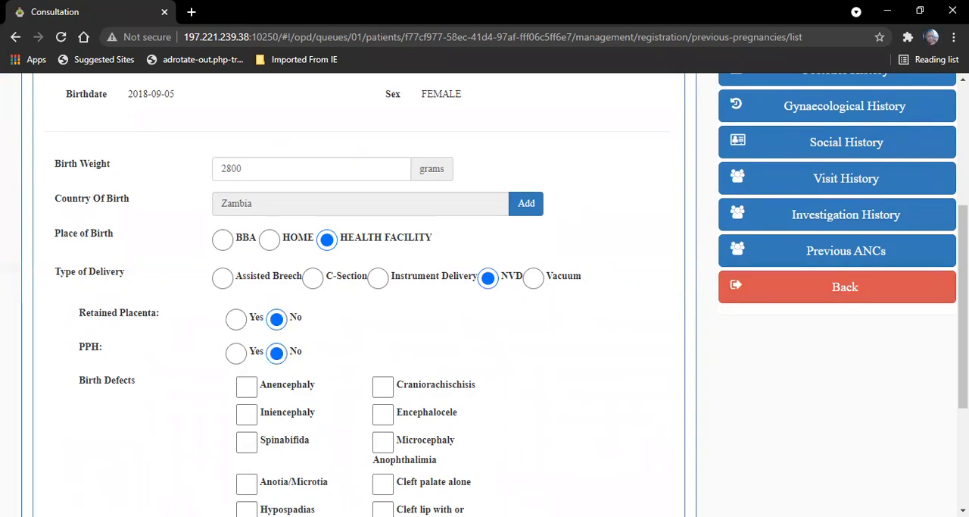
scroll(963, 303, "down", 3)
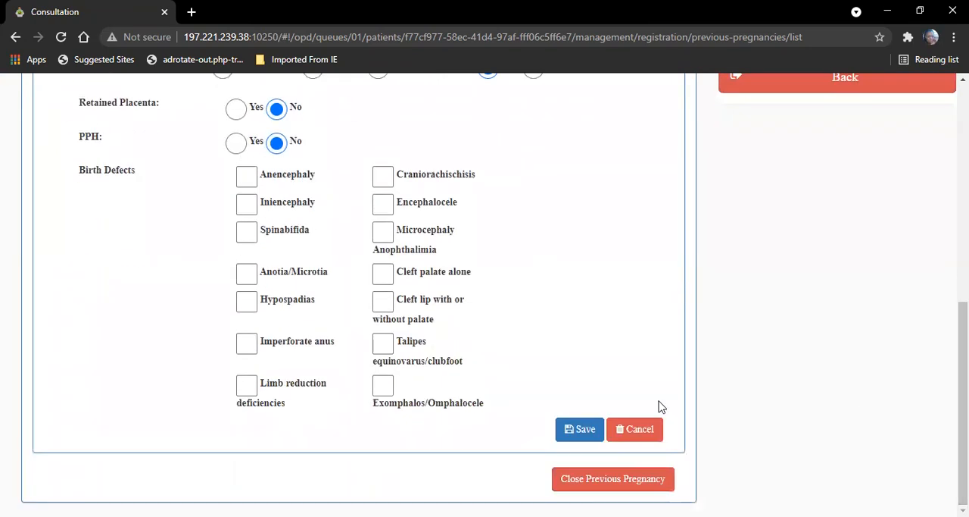
left_click(576, 429)
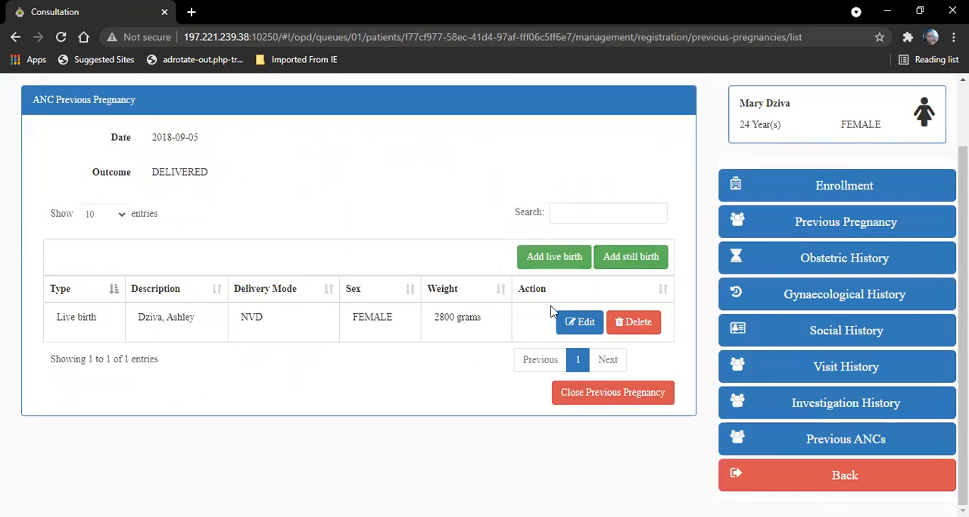
left_click(623, 407)
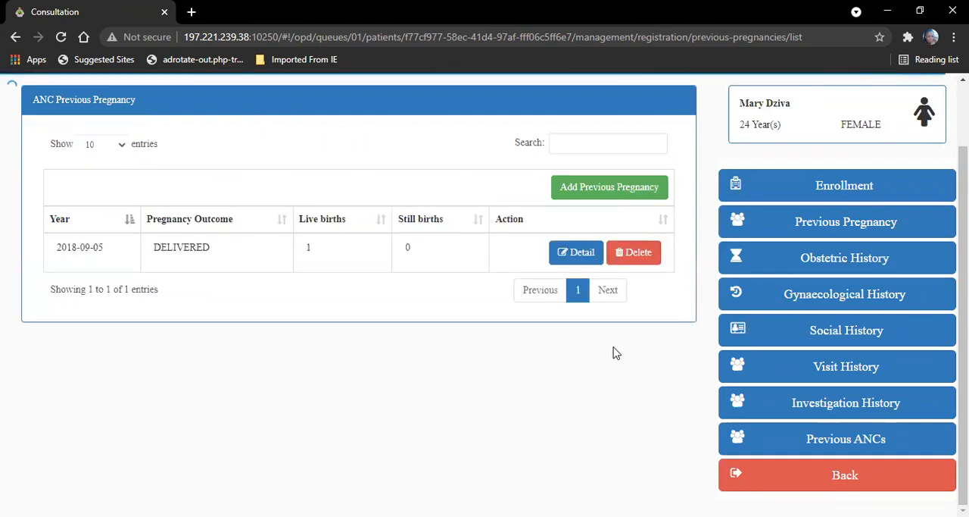
Step: View the blank form for another previous pregnancy, cancel it, and review the obstetric history overview
left_click(610, 189)
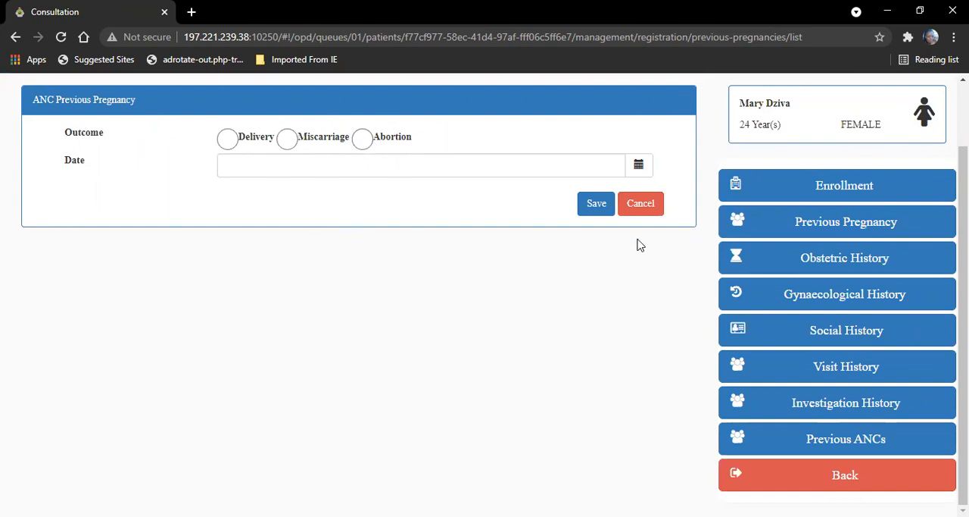
left_click(629, 203)
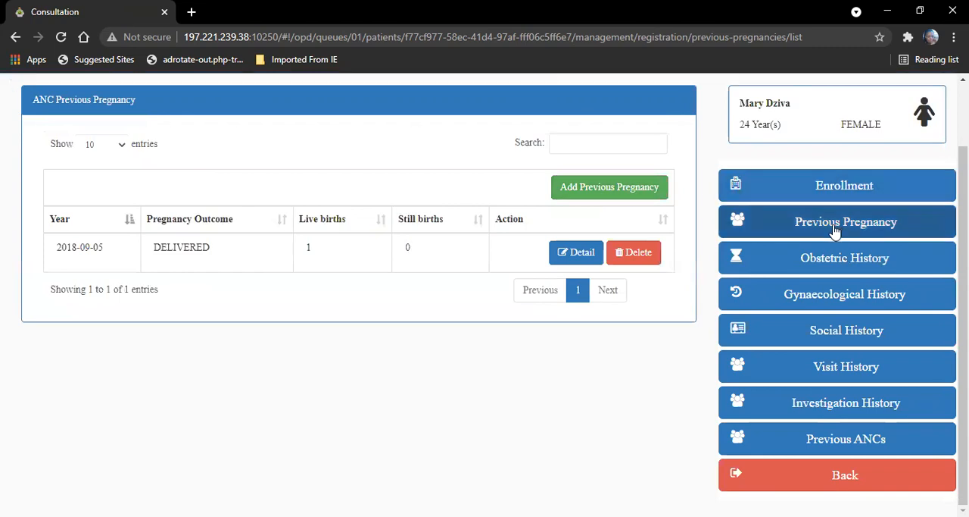
left_click(832, 265)
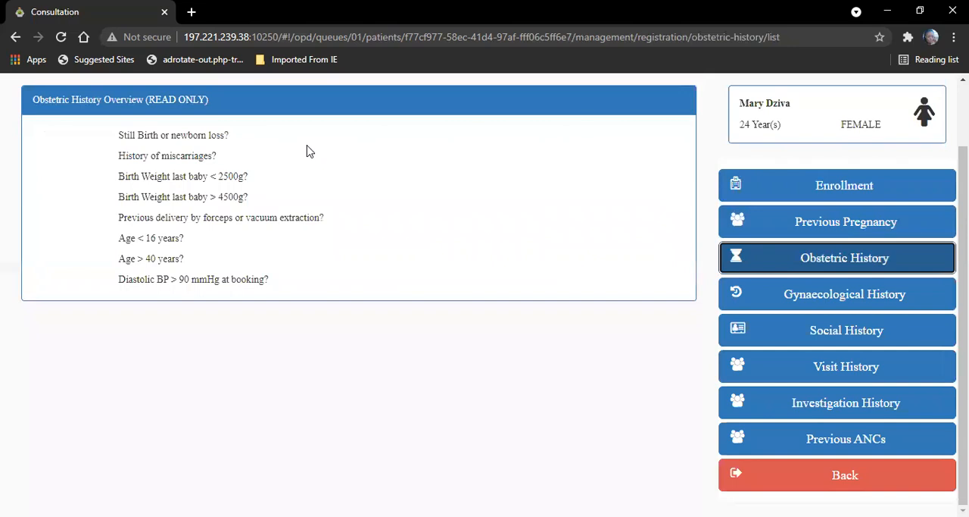
Step: Open the gynaecological history and mark cervical cancer screening as done with the screening date 2020-05-04
left_click(816, 301)
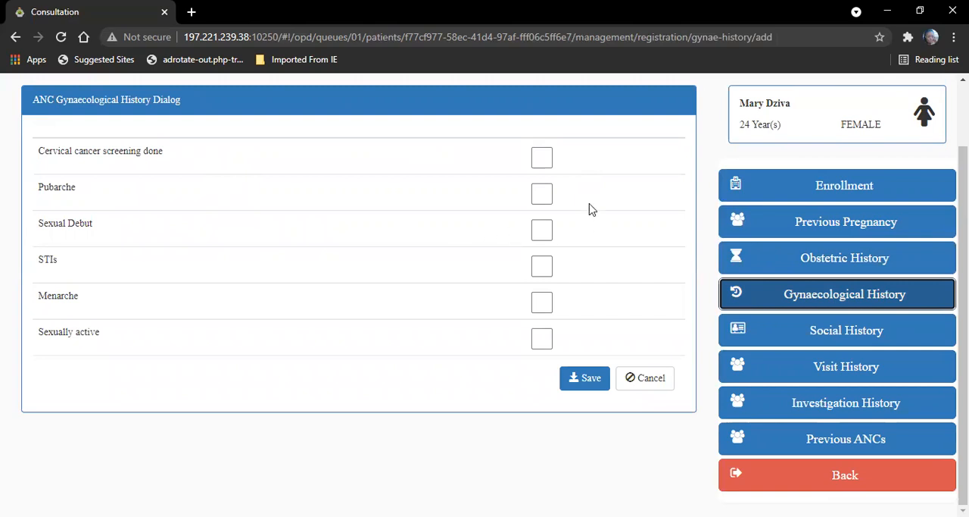
left_click(545, 159)
left_click(457, 158)
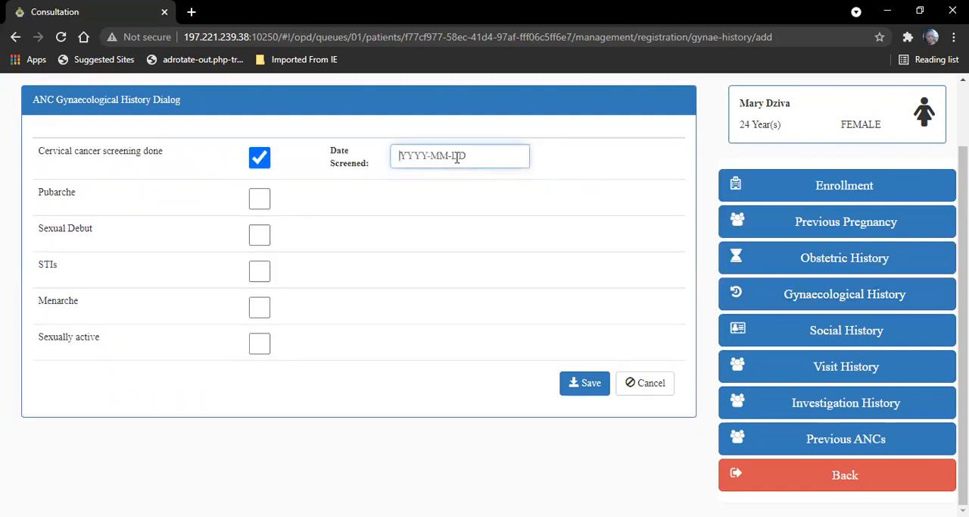
type("202005-04")
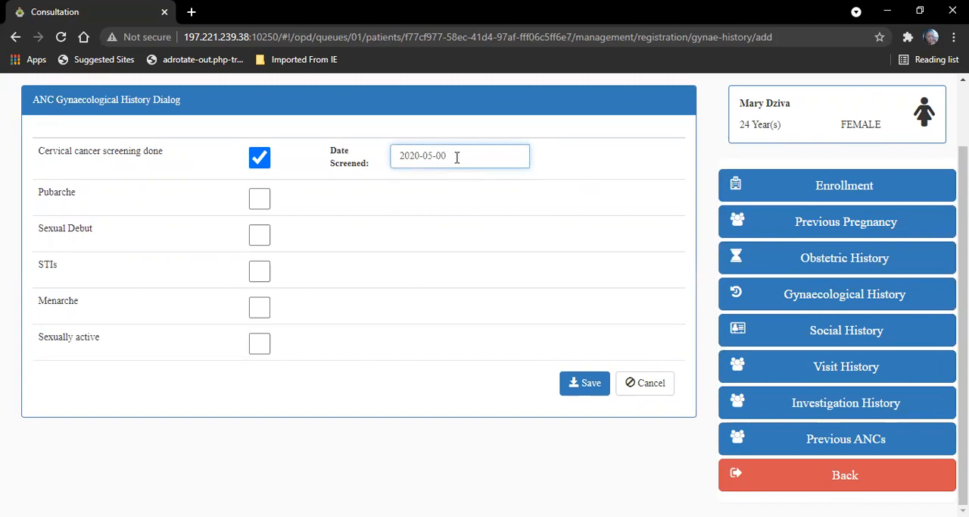
left_click(408, 219)
Step: Record pubarche at 13 years and sexual debut at 18 years in the gynaecological history
left_click(264, 237)
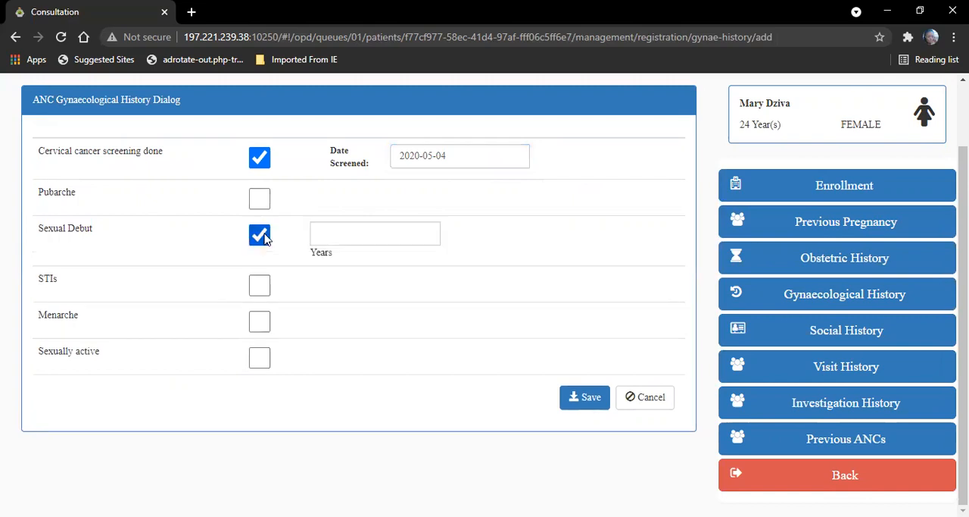
left_click(260, 199)
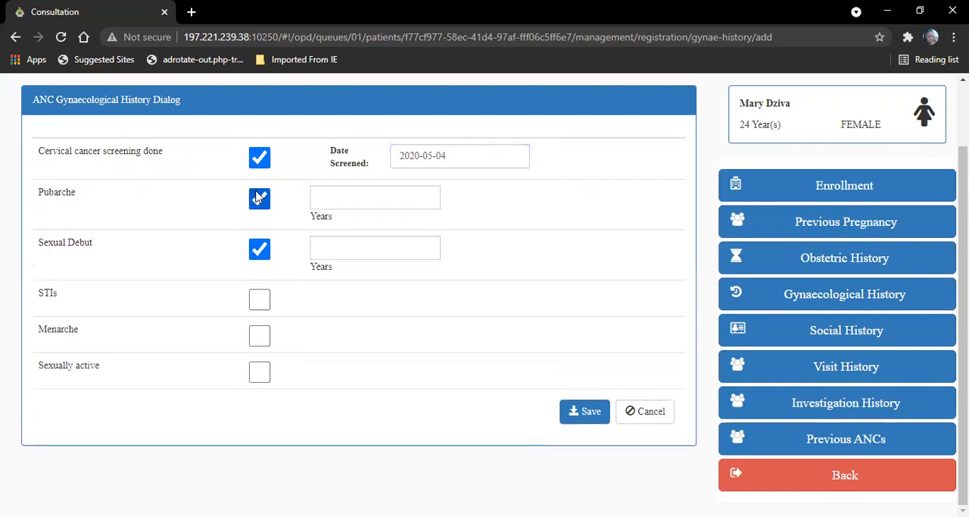
left_click(341, 200)
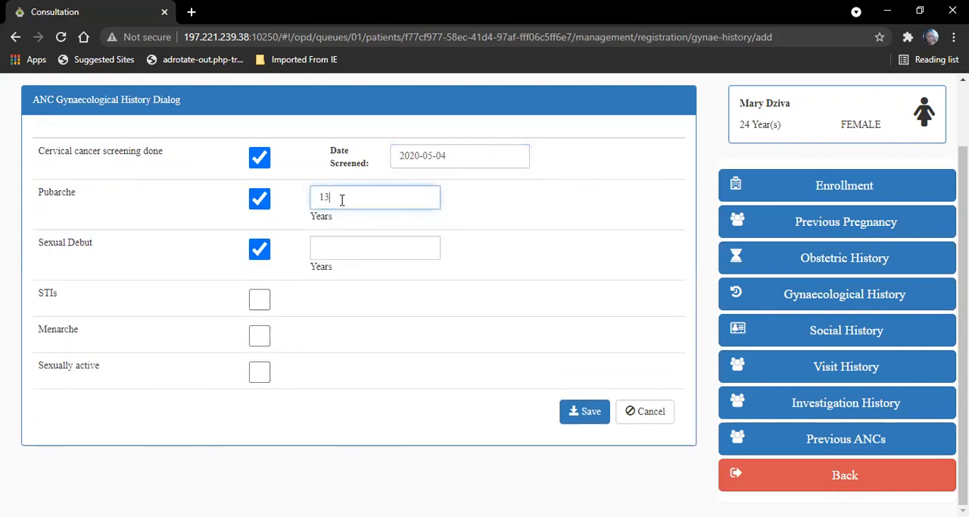
left_click(333, 247)
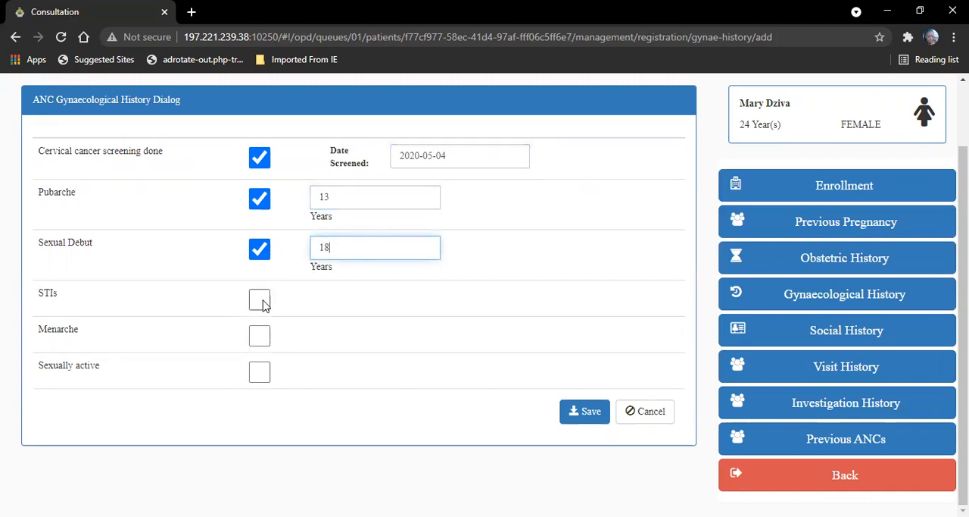
Step: Mark the patient as sexually active and save the gynaecological history, accepting the confirmation
left_click(257, 371)
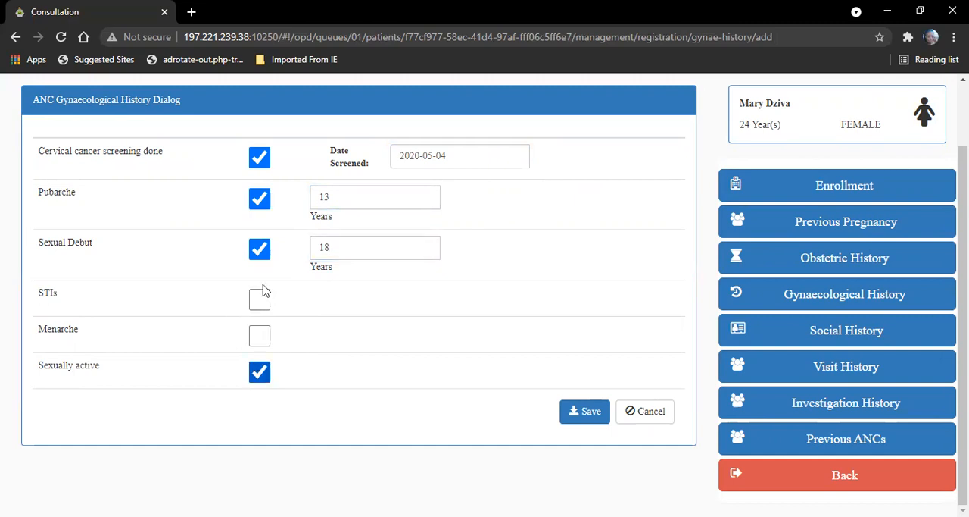
left_click(575, 413)
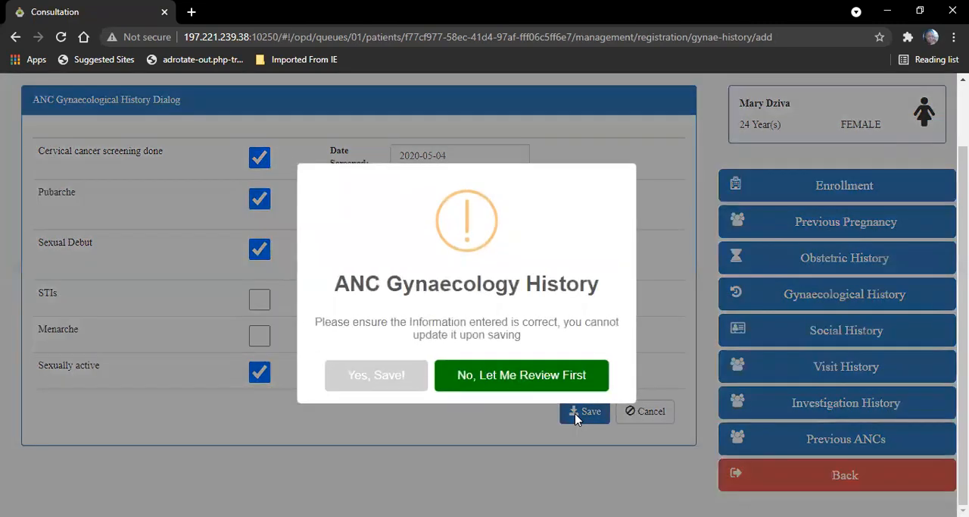
left_click(376, 378)
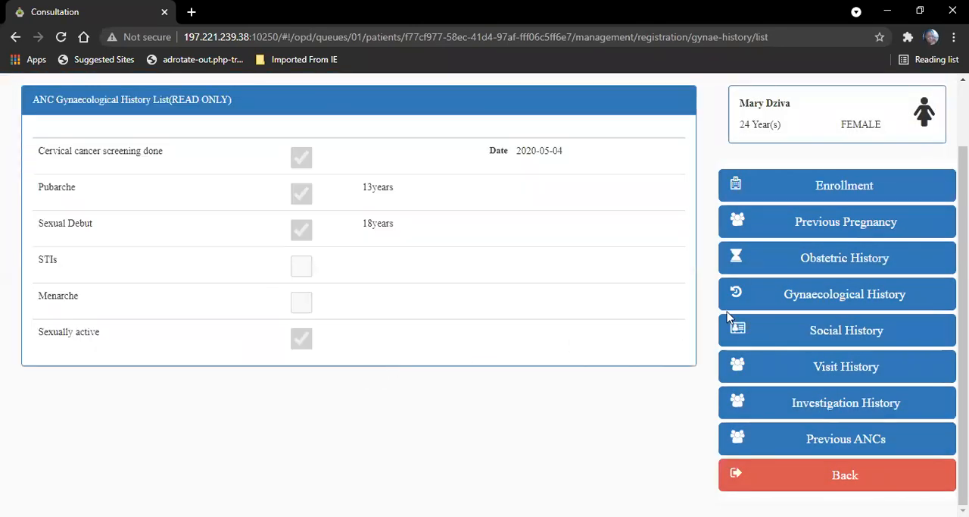
Step: Record Basic Sanitation and Clean Water in the patient's social history
left_click(840, 333)
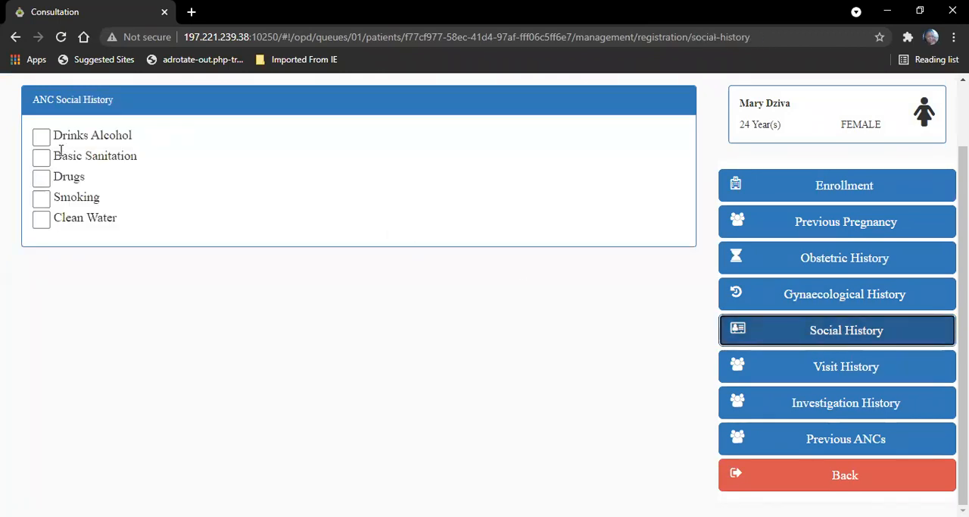
left_click(47, 160)
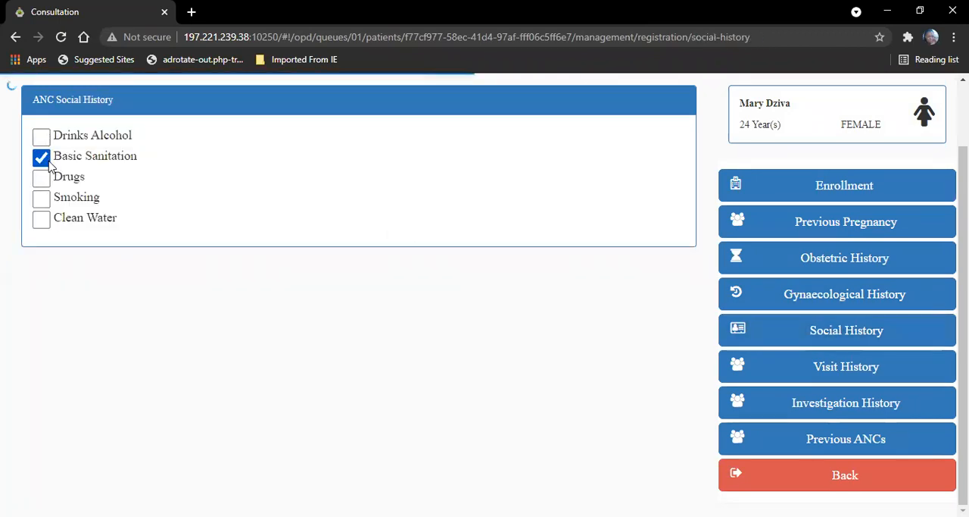
left_click(40, 221)
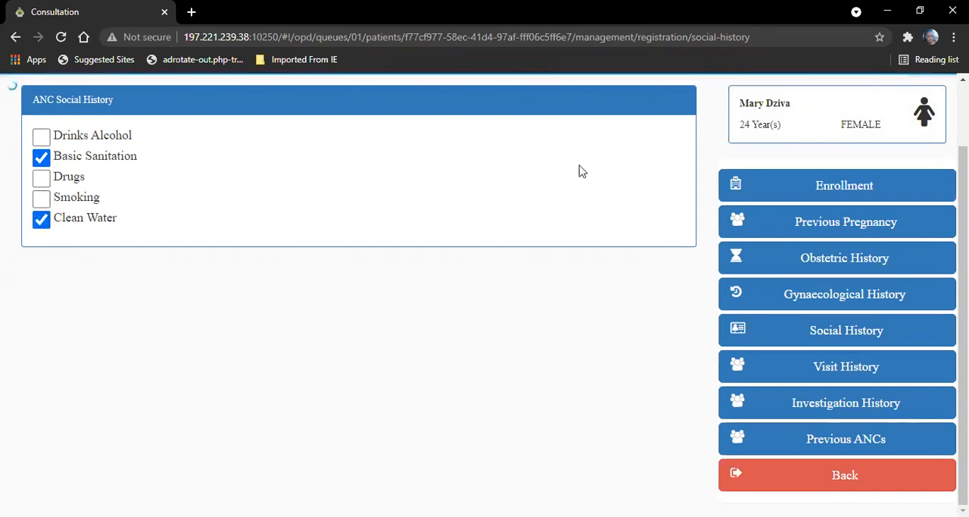
Step: Review the patient's ANC visit history list and investigation history
left_click(854, 373)
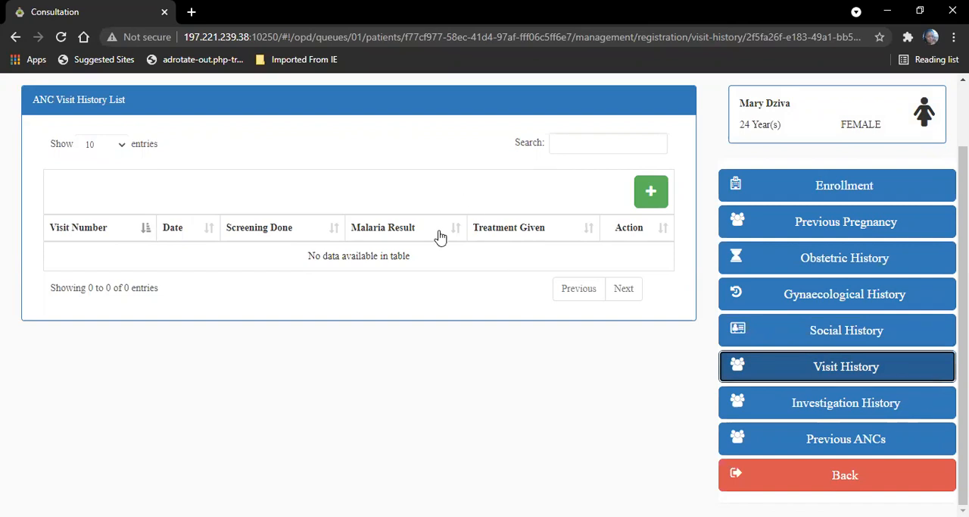
left_click(808, 409)
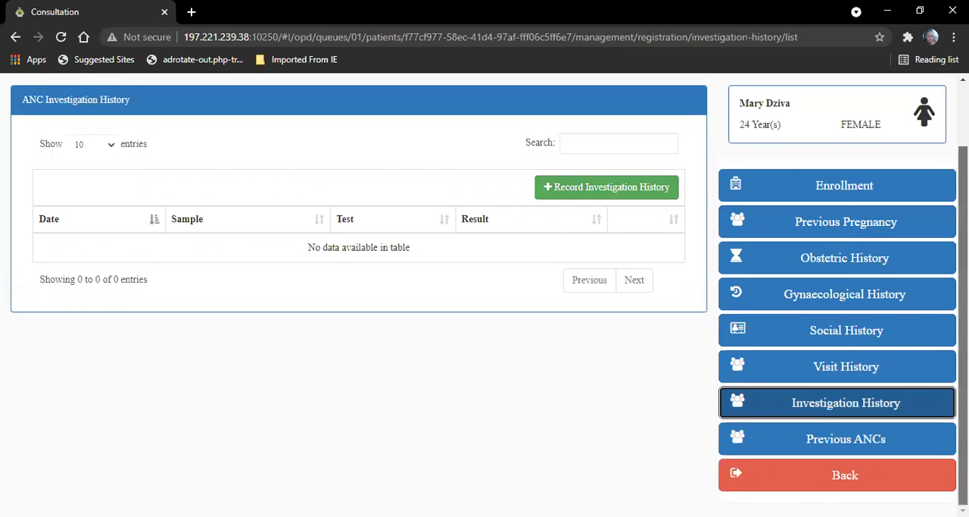
Step: Leave the ANC registration history and start the patient's current ANC visit with visit number 1
left_click(846, 475)
left_click(840, 338)
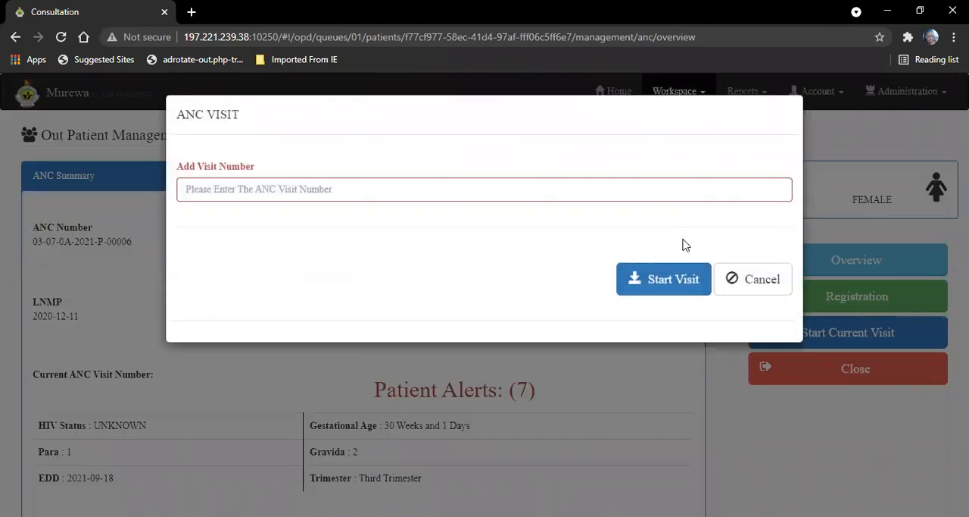
left_click(655, 191)
type("1")
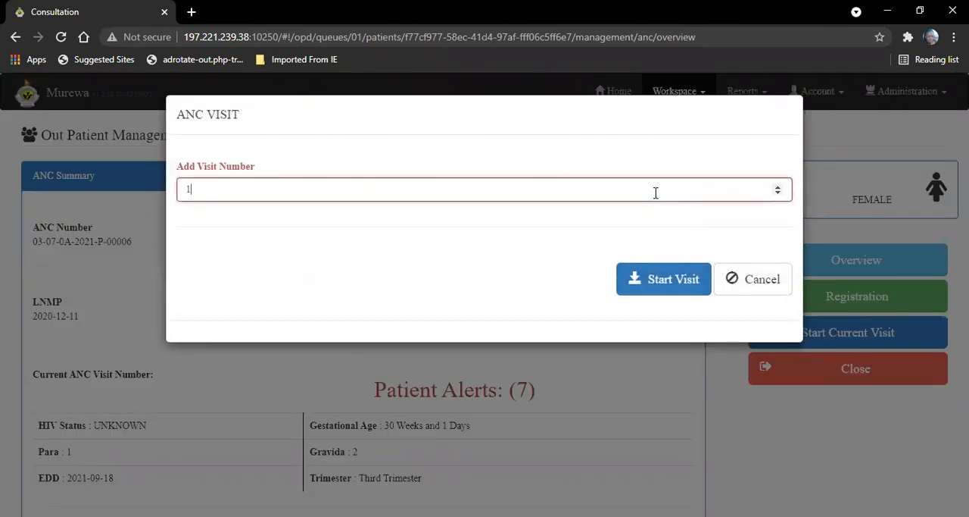
left_click(673, 279)
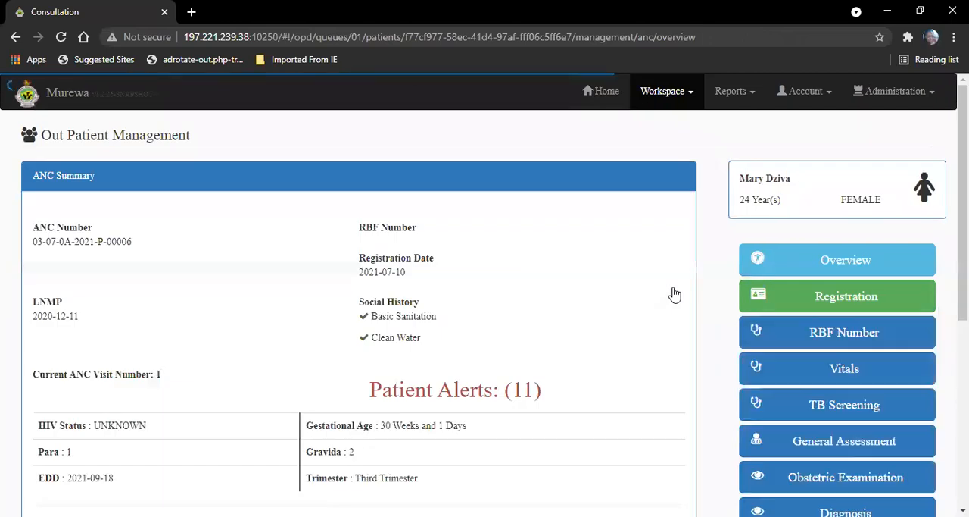
Step: Add an RBF record for the visit with the patient's voucher number and the voucher date 2021-06-28
scroll(916, 173, "down", 4)
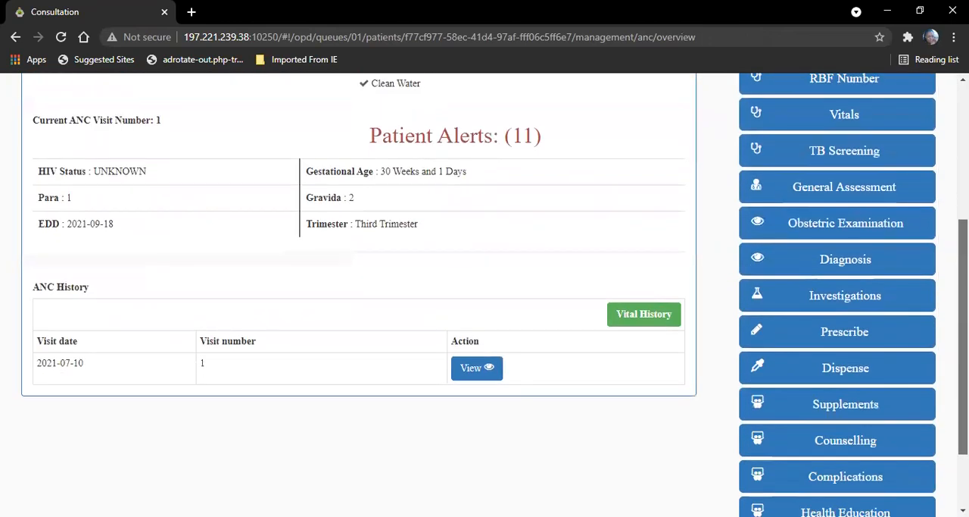
scroll(818, 216, "up", 4)
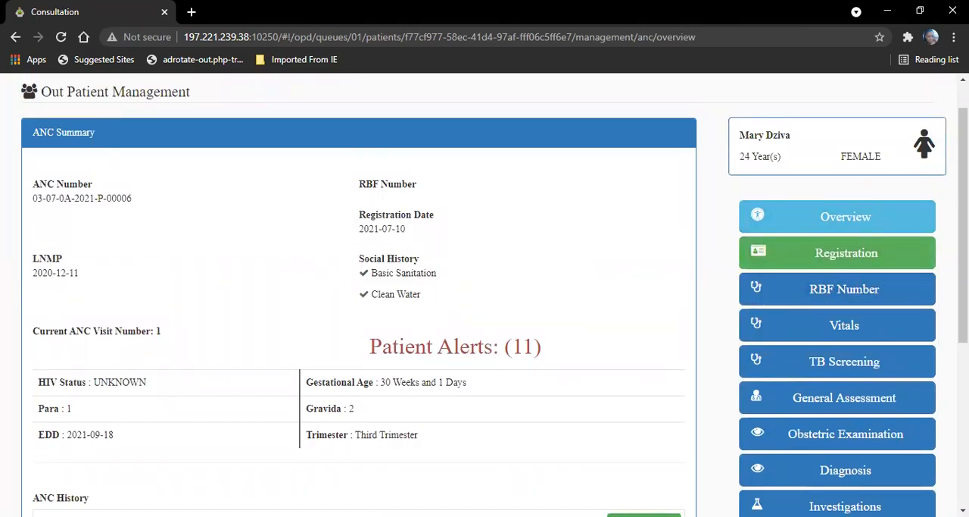
left_click(873, 288)
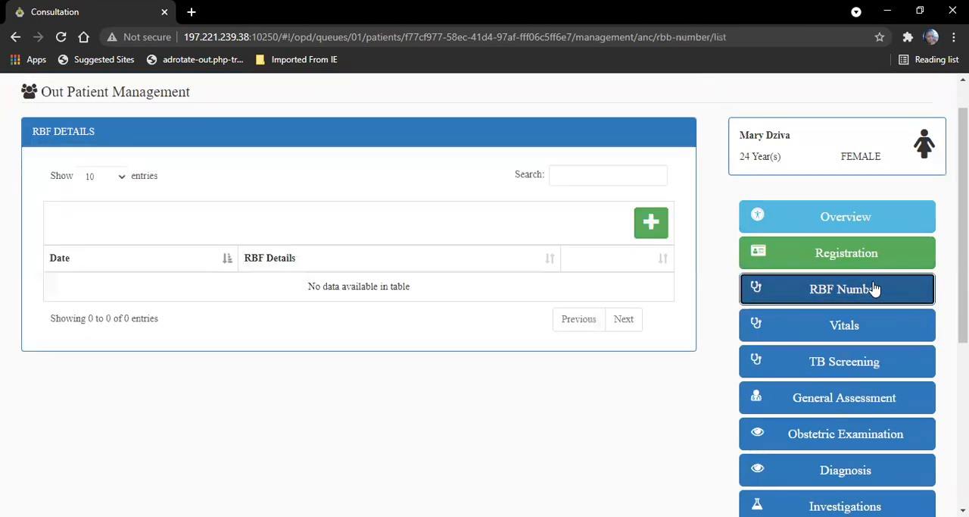
left_click(652, 224)
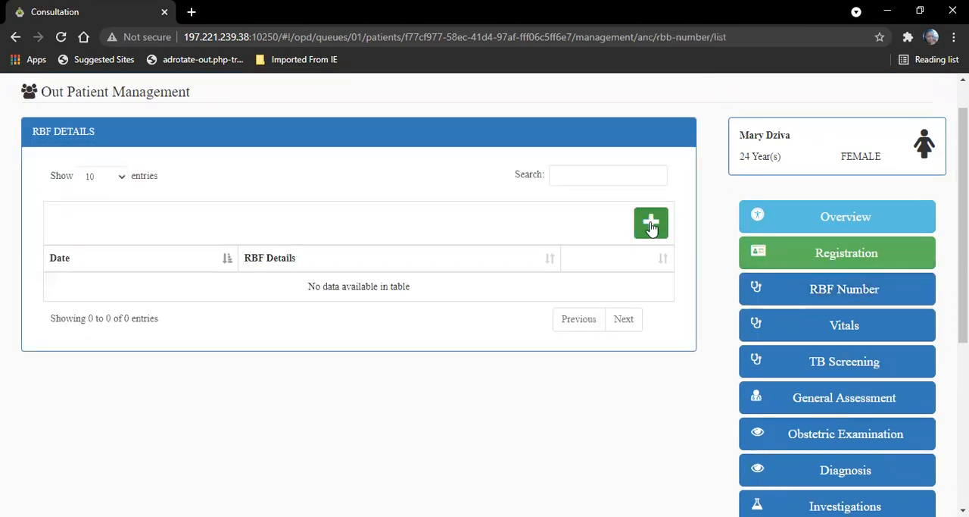
left_click(245, 185)
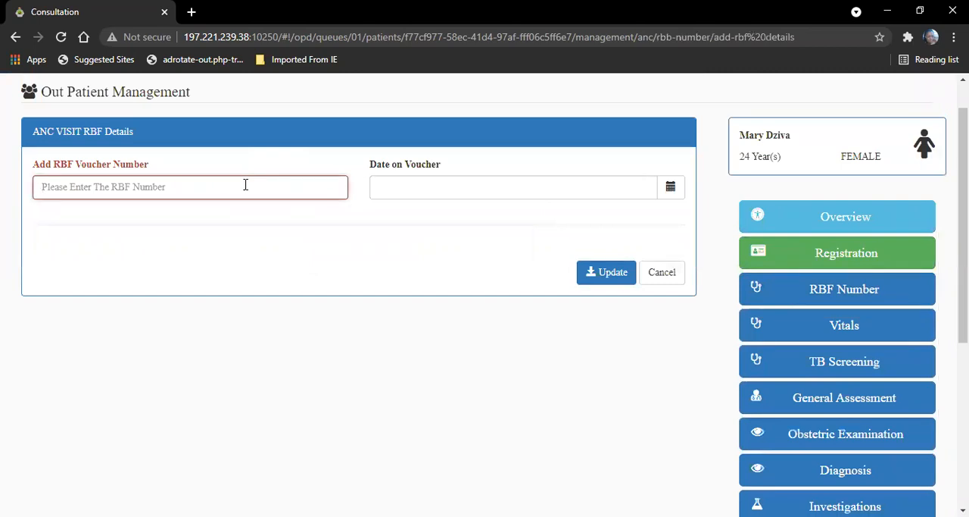
type("10005")
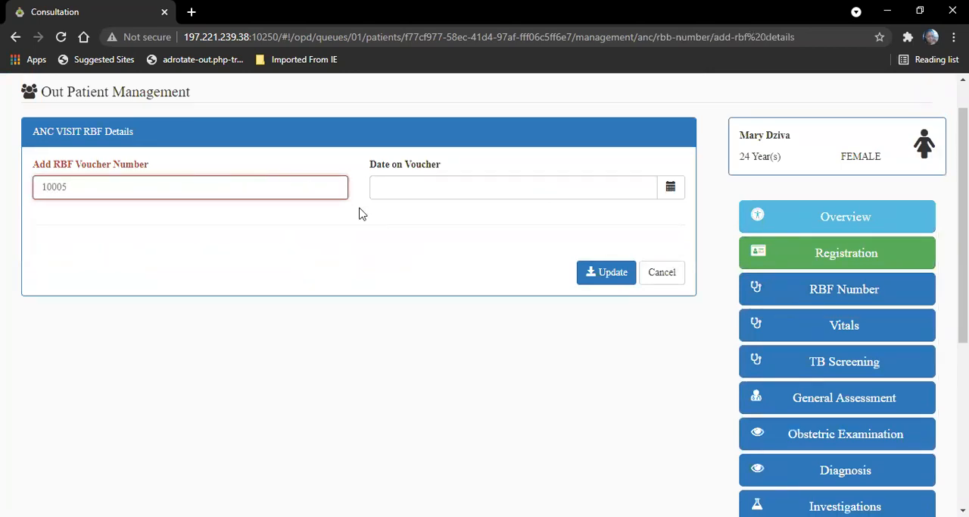
left_click(411, 193)
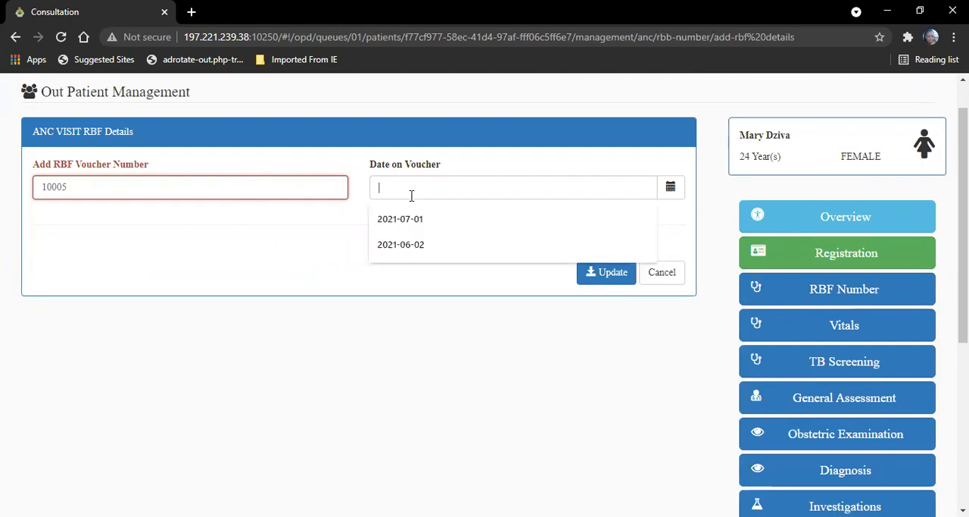
left_click(671, 187)
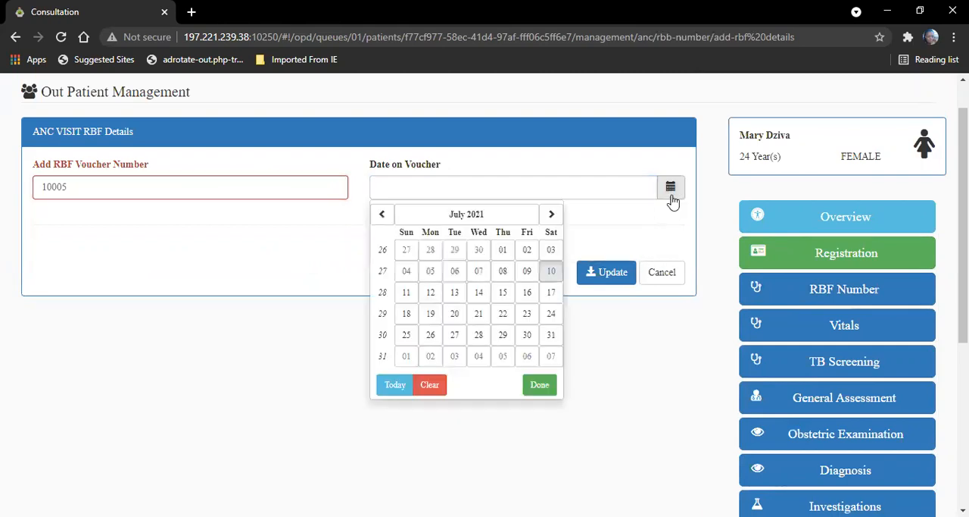
left_click(455, 252)
left_click(595, 280)
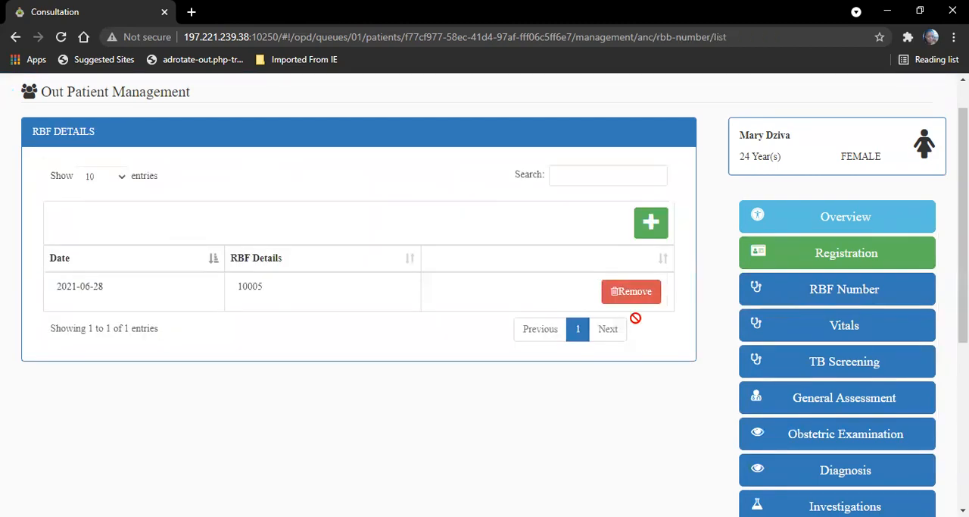
Step: Record a blood pressure of 122/78 and a temperature of 36.5 in the patient's ANC vitals
left_click(850, 331)
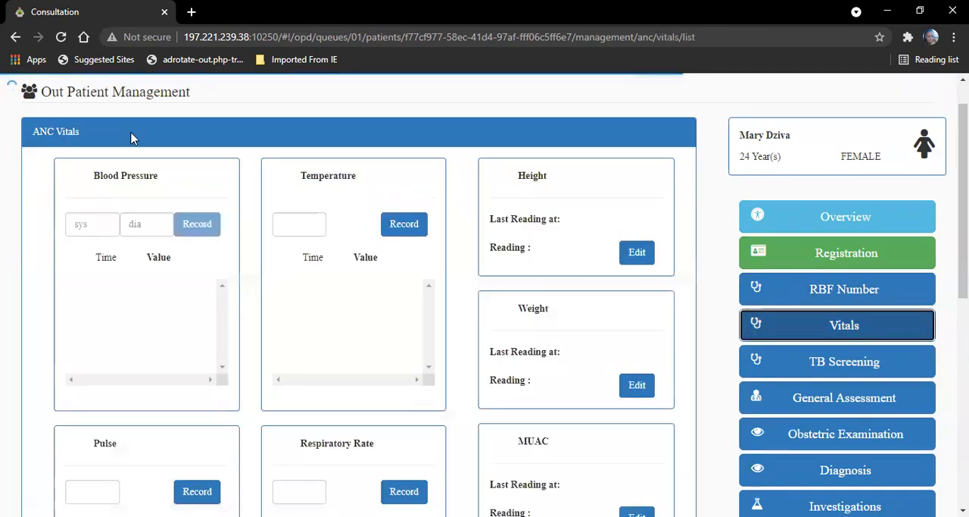
left_click(91, 220)
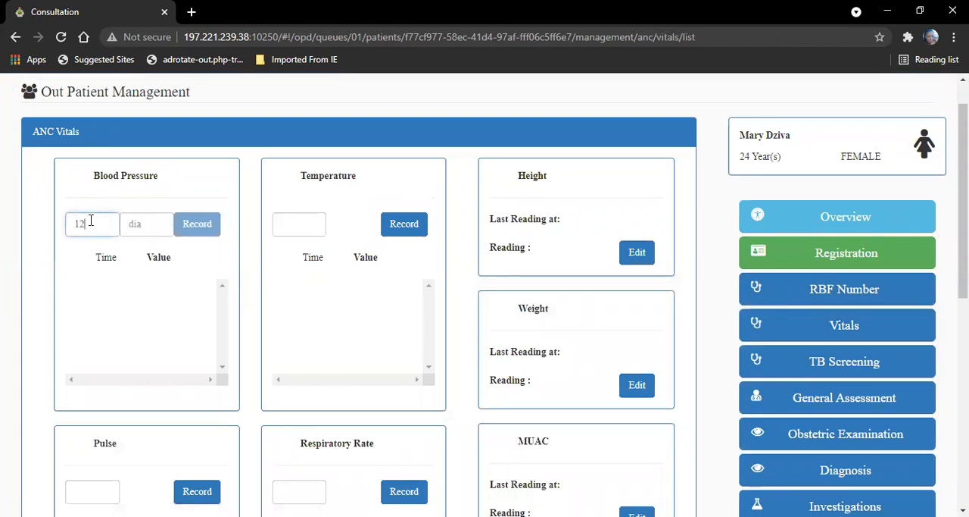
key("Tab")
type("7")
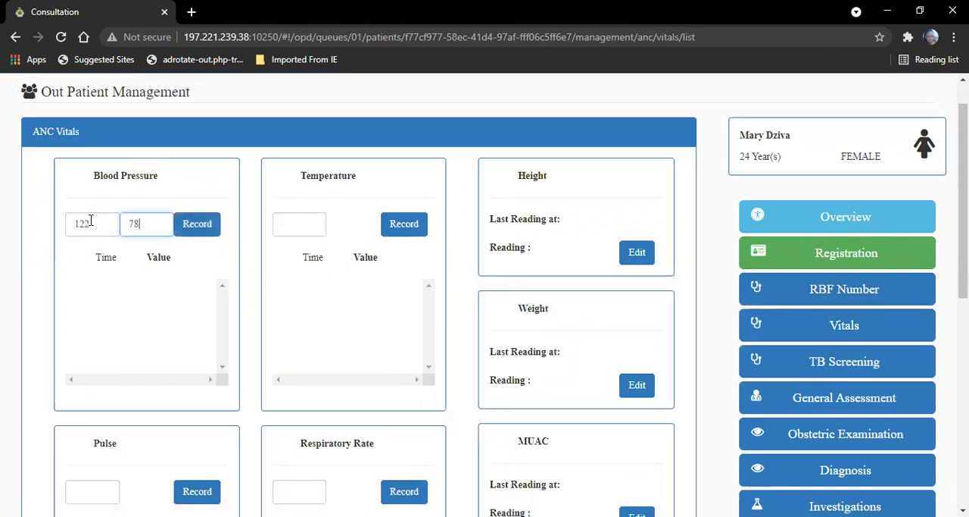
left_click(196, 226)
left_click(318, 226)
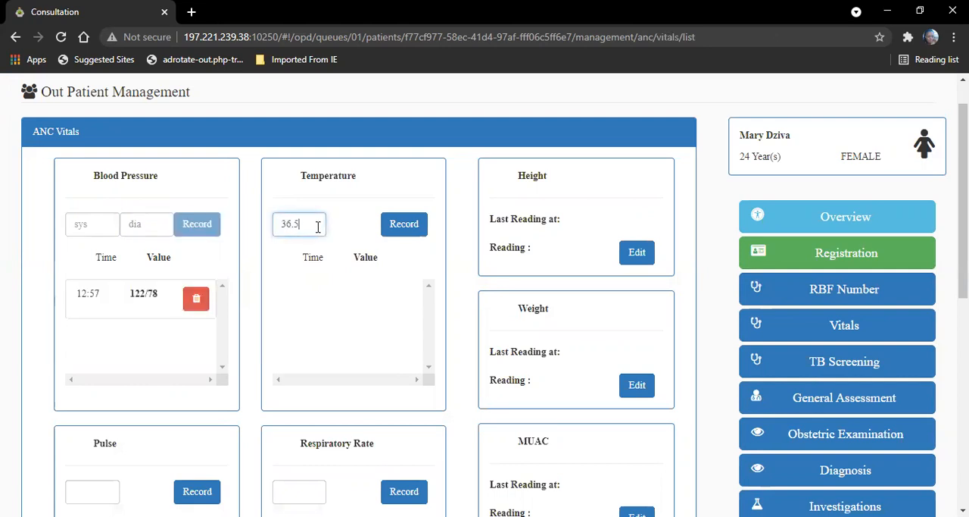
left_click(407, 227)
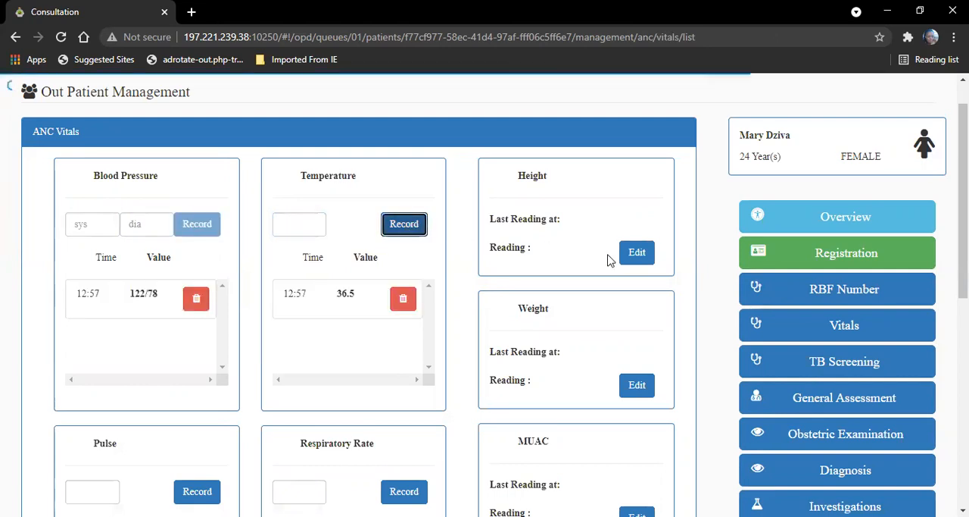
Step: Set the patient's height to 166 cm and weight to 74 kg in the ANC vitals
left_click(634, 253)
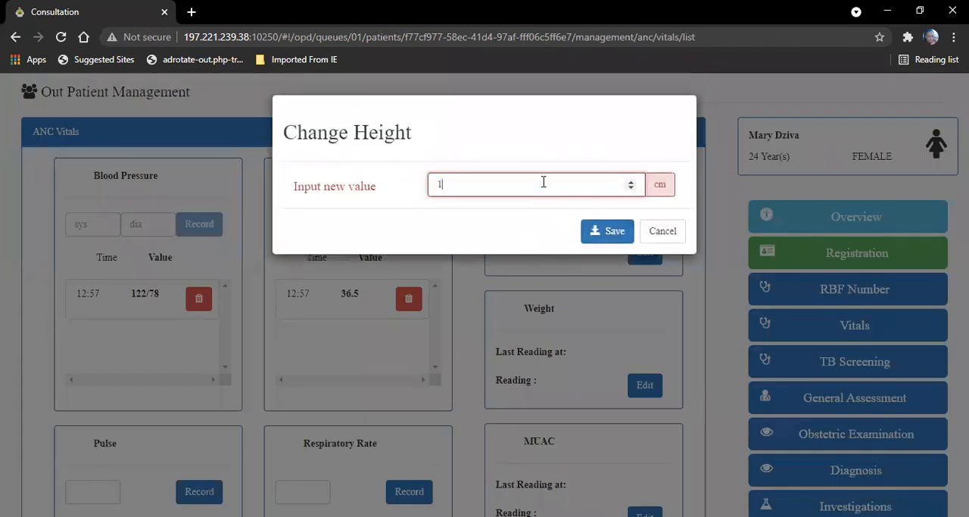
left_click(600, 232)
left_click(637, 384)
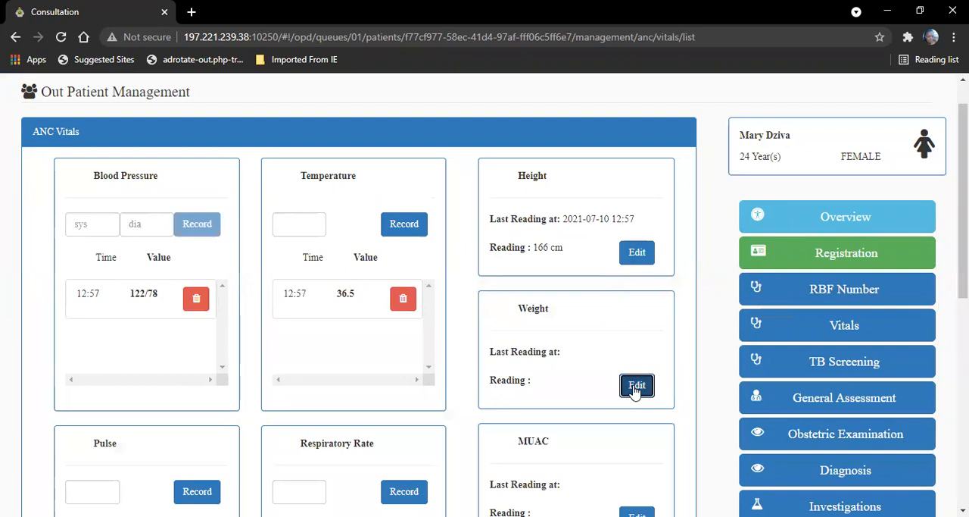
type("74")
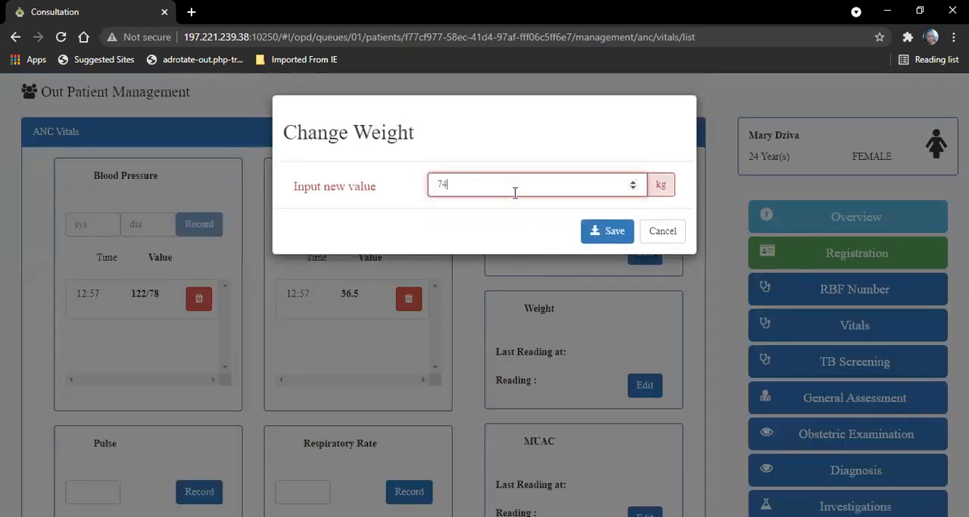
left_click(617, 233)
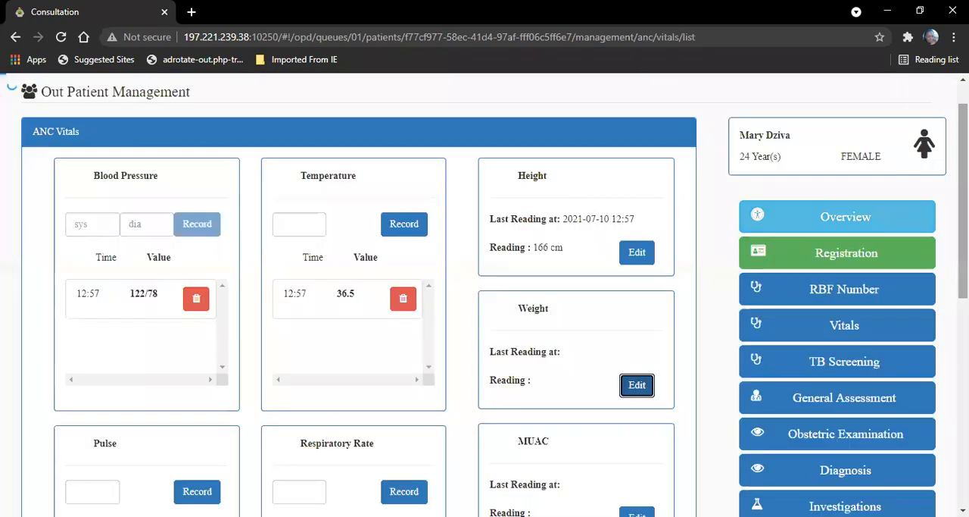
Step: Set the patient's MUAC to 14 cm and the height of fundus to 48 cm
scroll(686, 298, "down", 3)
left_click(637, 298)
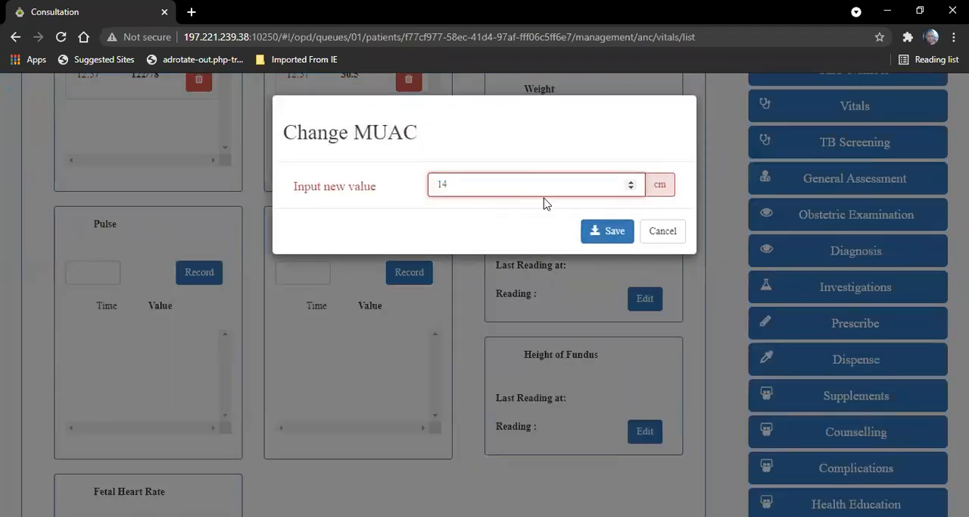
left_click(610, 232)
left_click(632, 435)
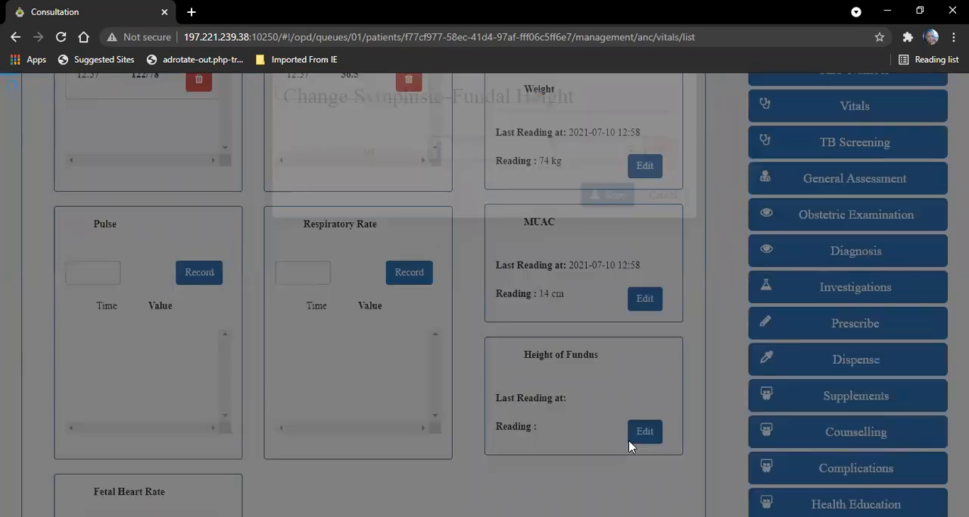
type("48")
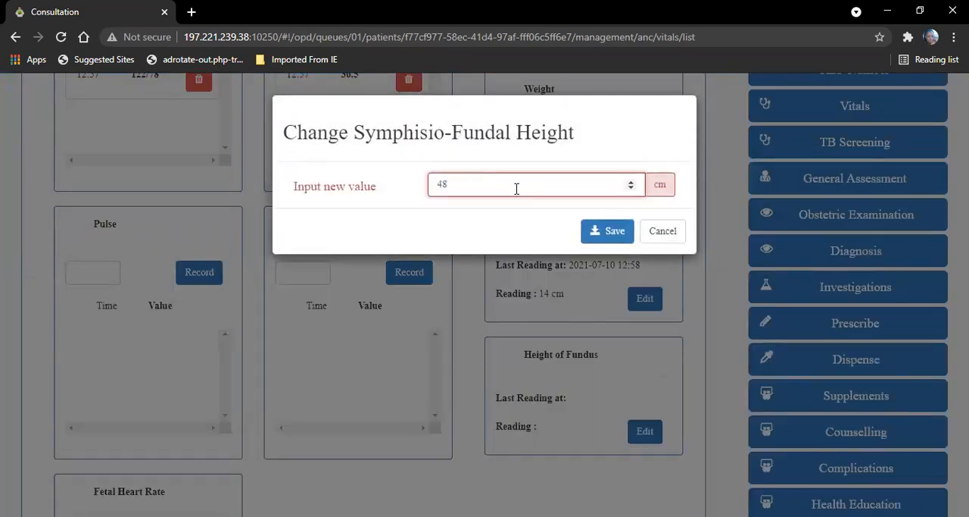
left_click(608, 231)
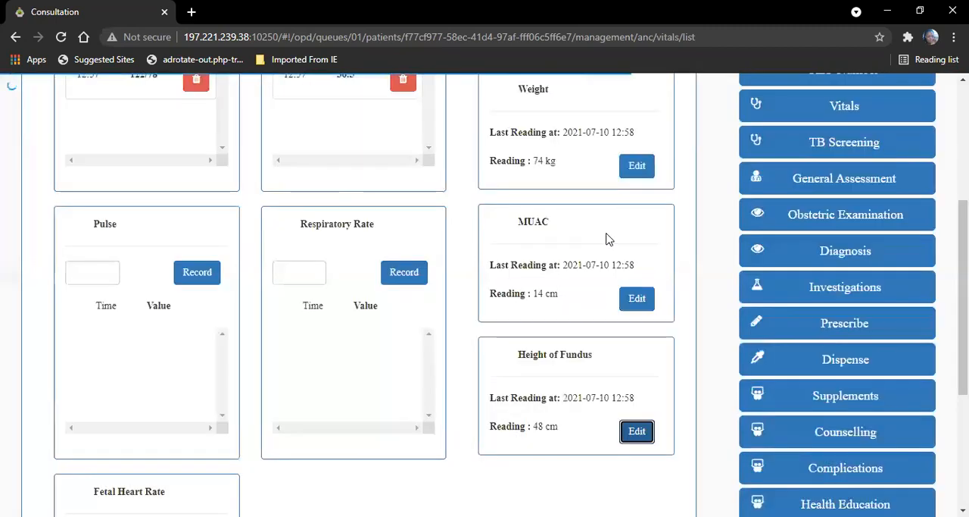
Step: Record a pulse of 72 and a fetal heart rate of 140 in the vitals
left_click(96, 271)
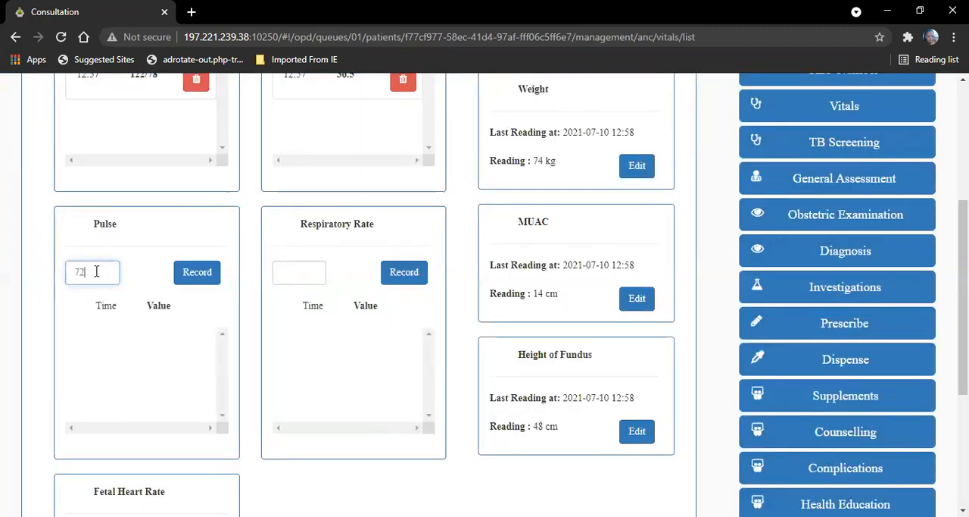
left_click(191, 280)
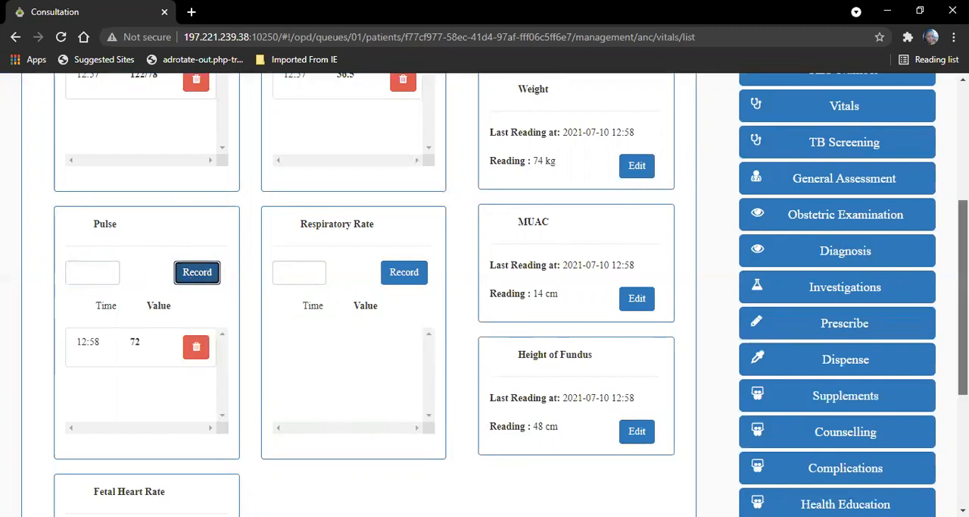
scroll(314, 331, "down", 3)
left_click(91, 294)
type("140")
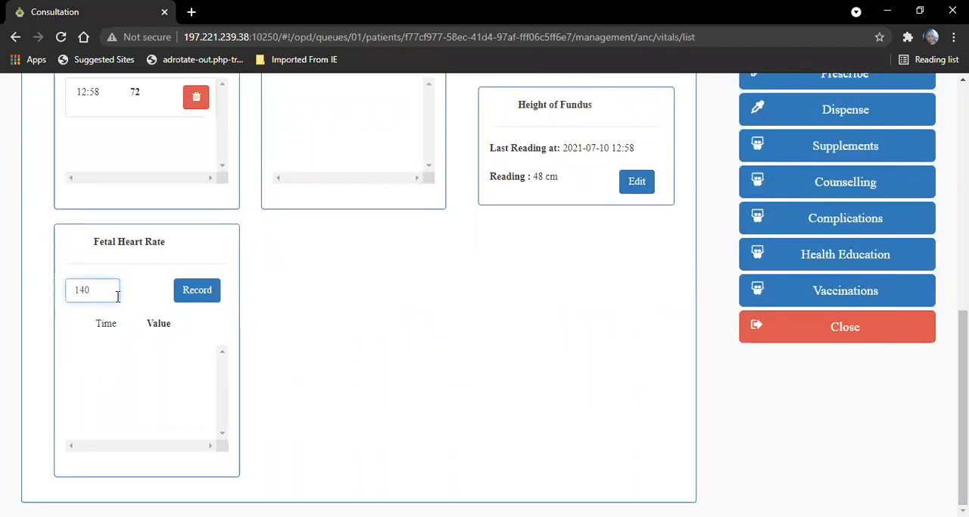
left_click(202, 296)
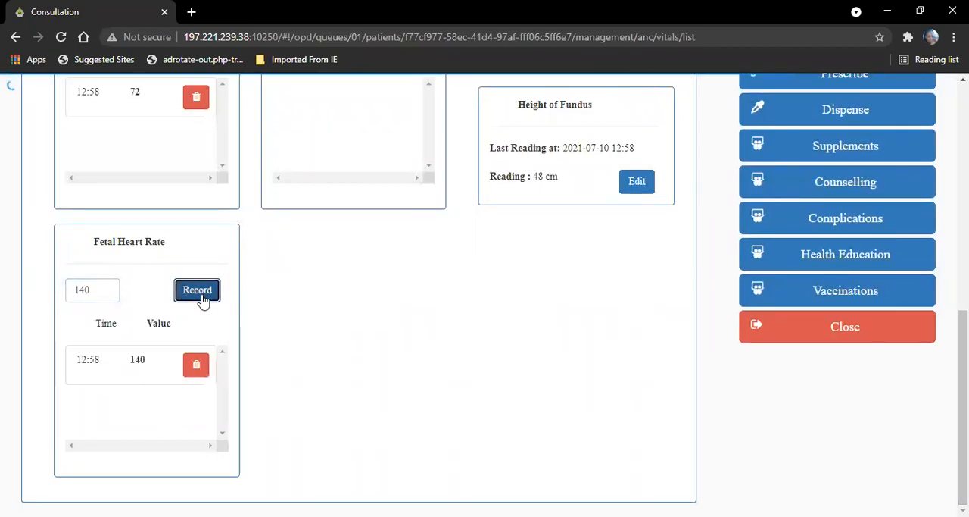
Step: Complete the TB screening with No for coughing, fever, night sweats and weight loss, confirming that the client shows no TB signs
left_click_drag(963, 371, 963, 212)
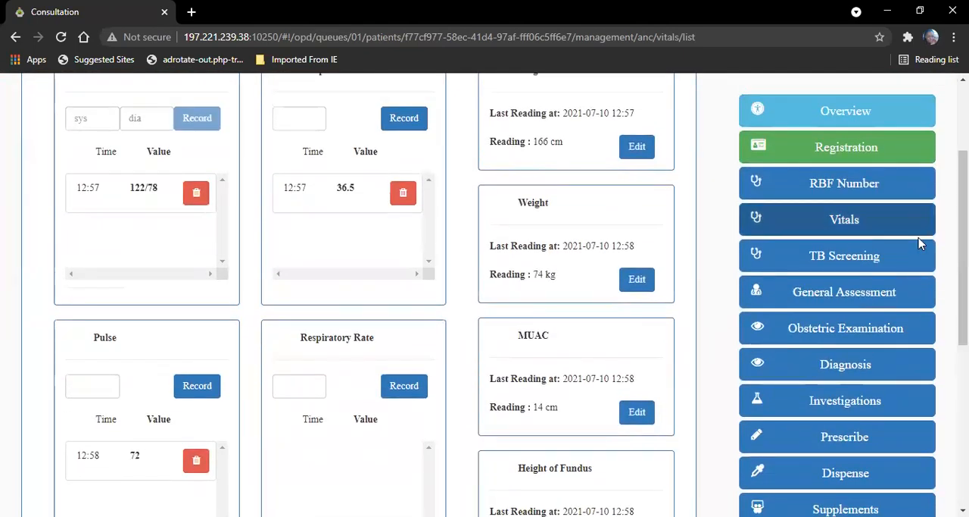
left_click(776, 255)
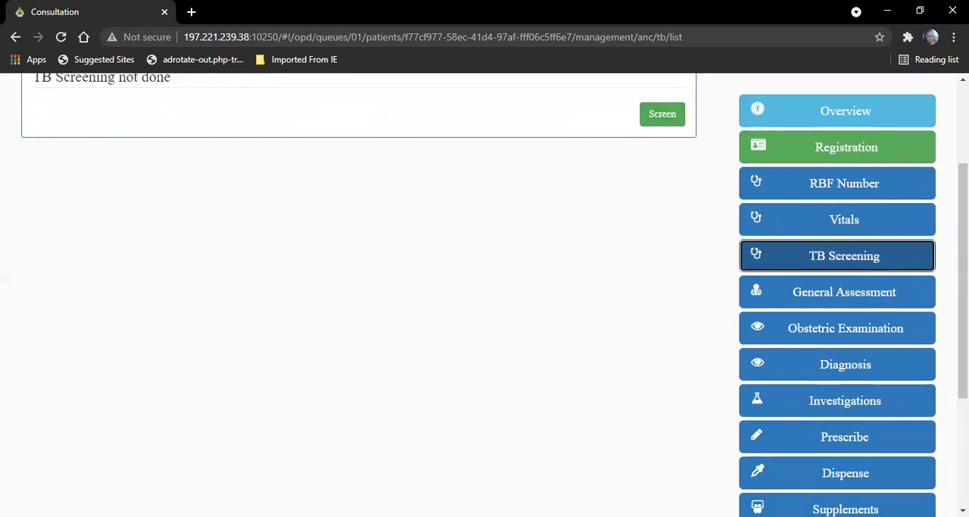
left_click_drag(964, 227, 963, 161)
left_click(669, 244)
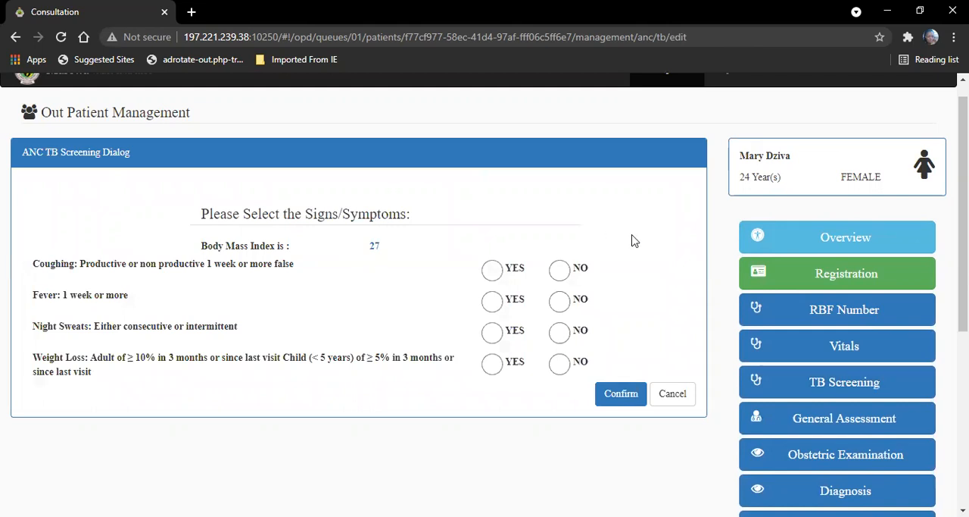
left_click(564, 273)
left_click(569, 300)
left_click(560, 333)
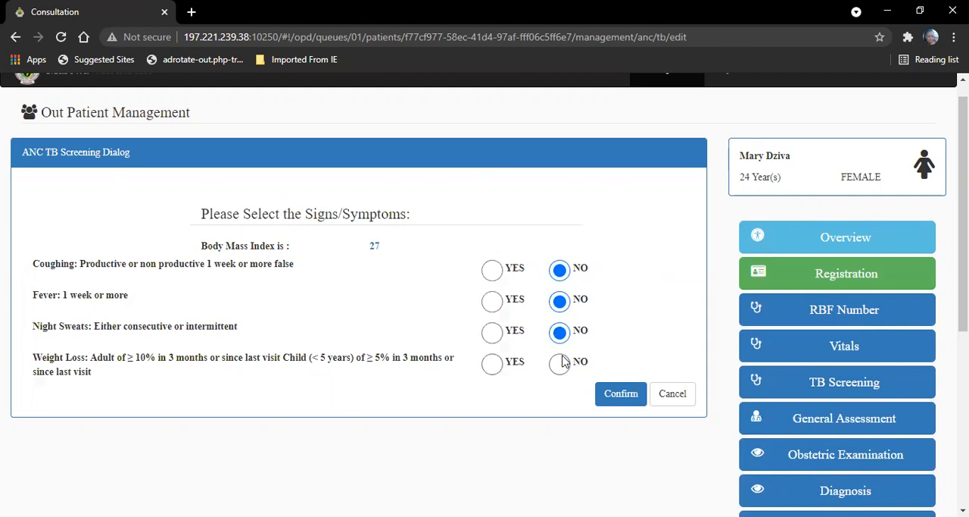
left_click(560, 364)
left_click(621, 402)
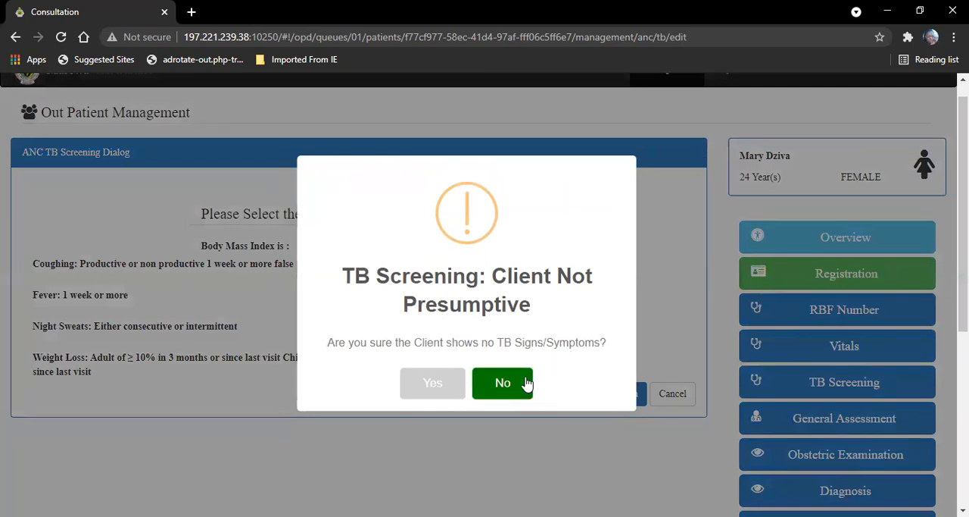
left_click(429, 384)
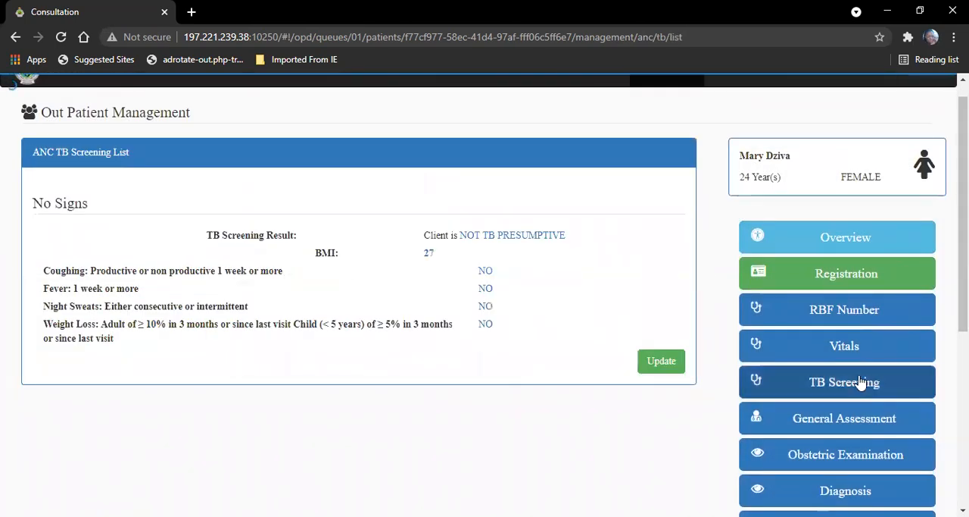
Step: Update the ANC general assessment with abdomen STRIA and pallor PINK, leaving goitre unticked
left_click(904, 419)
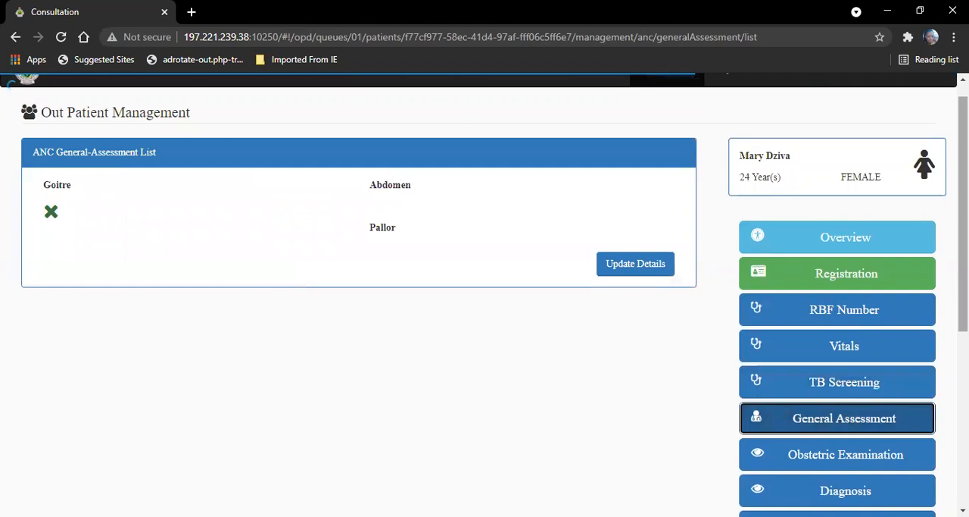
scroll(683, 253, "down", 1)
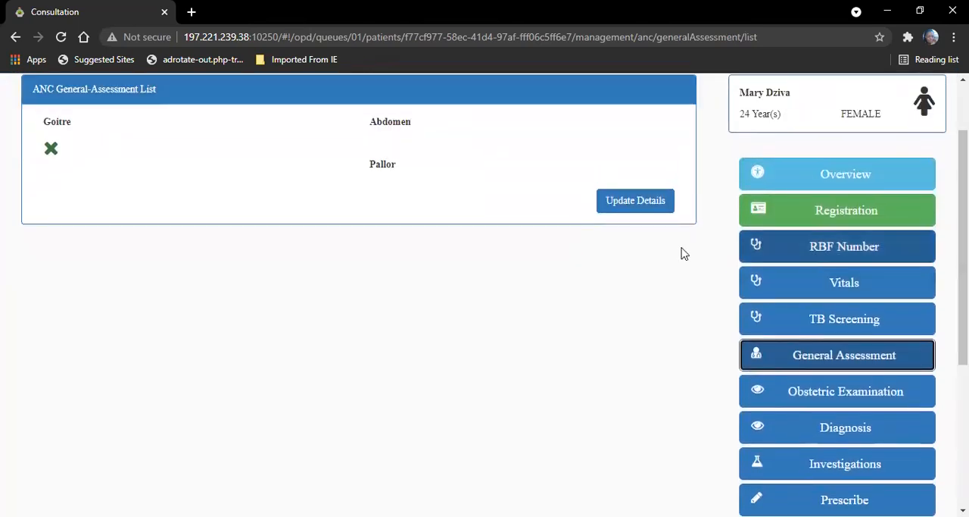
left_click(644, 206)
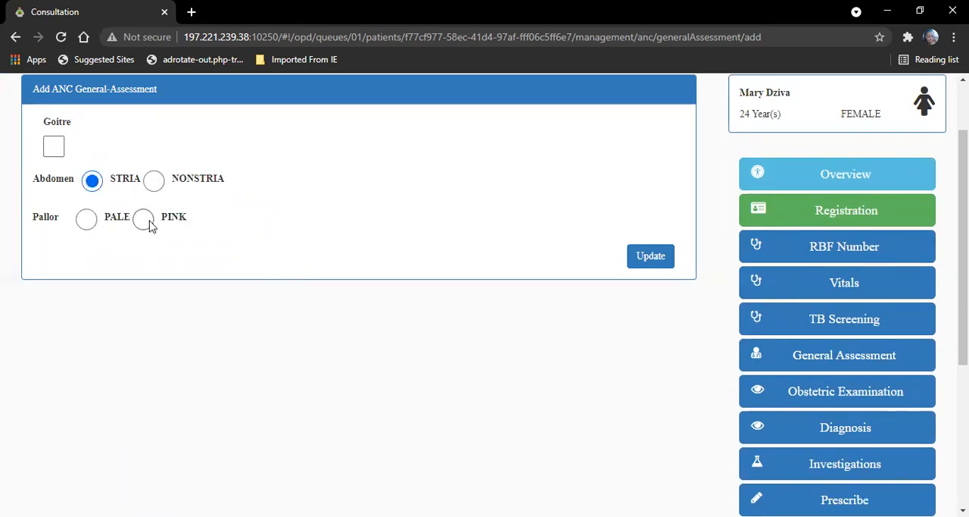
left_click(643, 255)
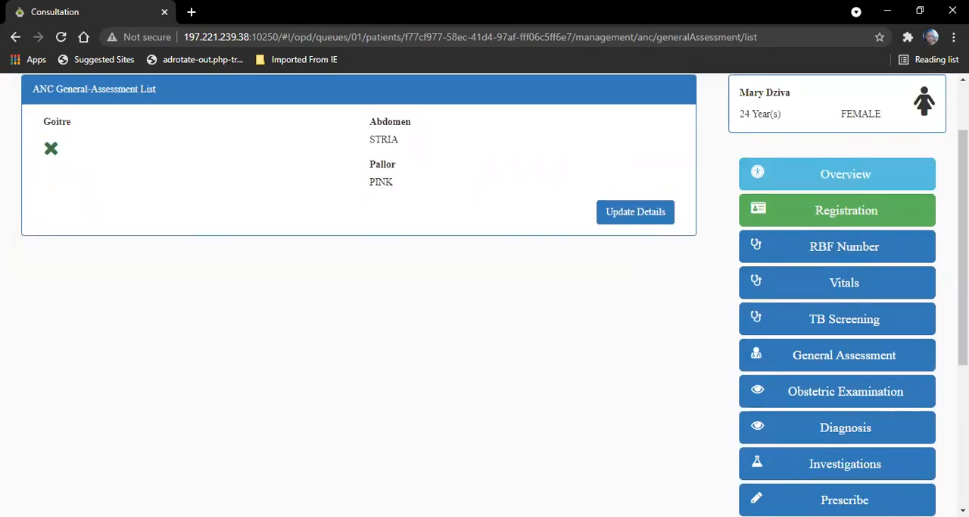
Step: Record the obstetric examination with fetal movement and engaged ticked, CEPHALIC presentation, ROA fetal position and LONGITUDINAL lie
left_click(875, 392)
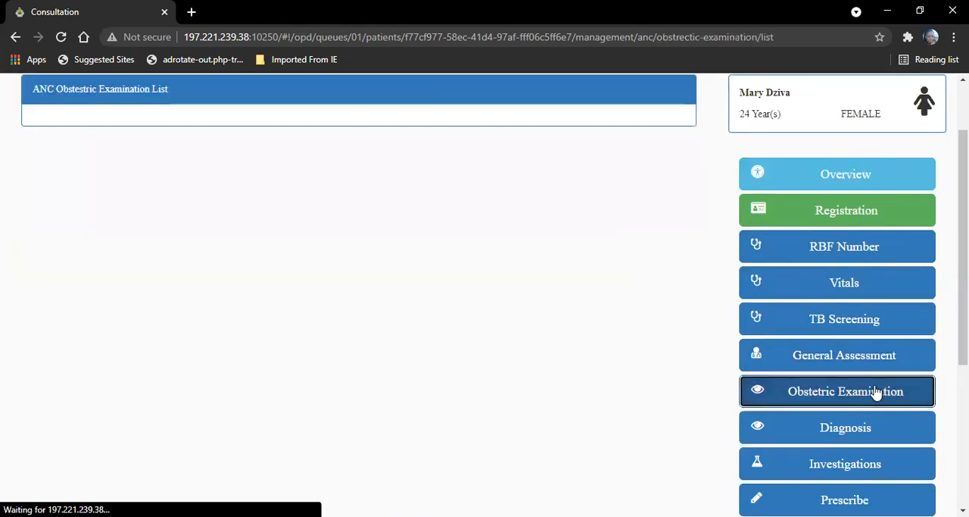
left_click(643, 278)
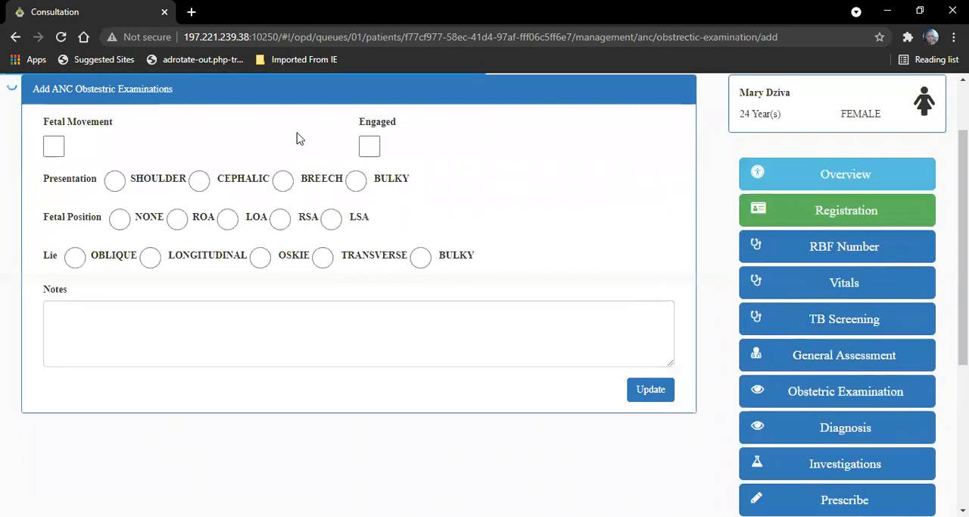
left_click(54, 146)
left_click(370, 148)
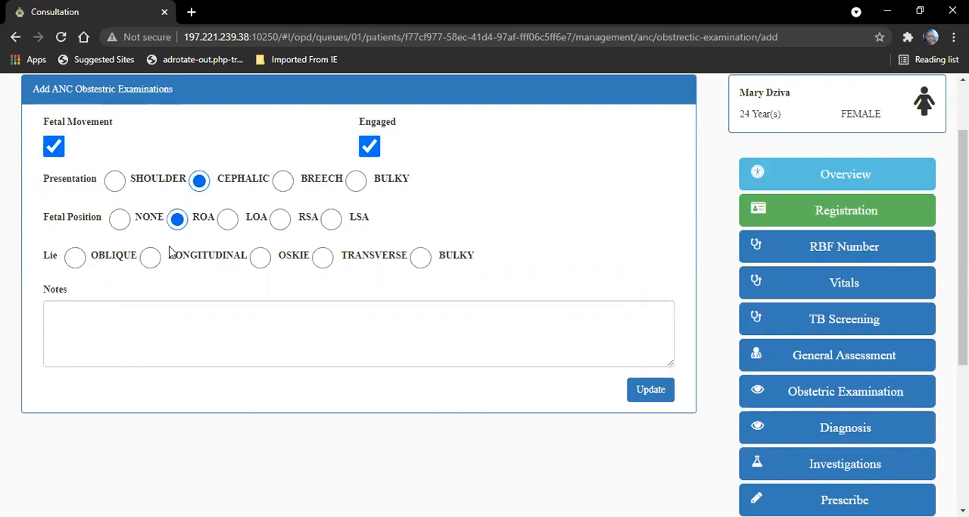
left_click(650, 391)
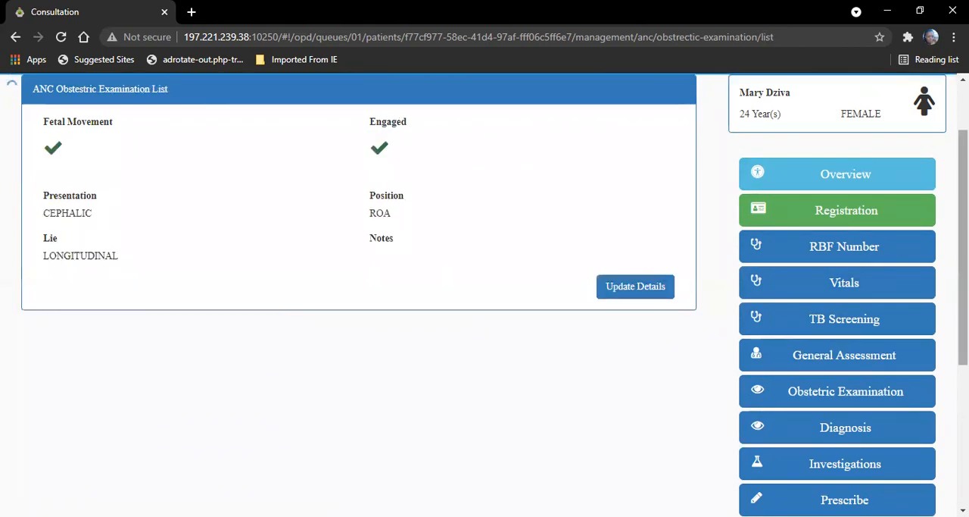
Step: Search the diagnoses for "pregnan" and save Abdominal pregnancy as a final diagnosis for the ANC visit
scroll(833, 318, "down", 2)
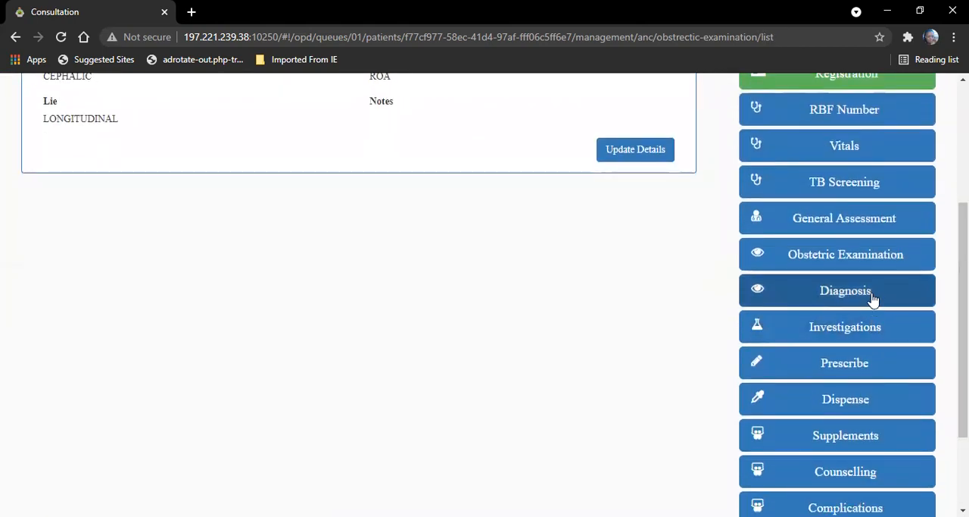
left_click(871, 297)
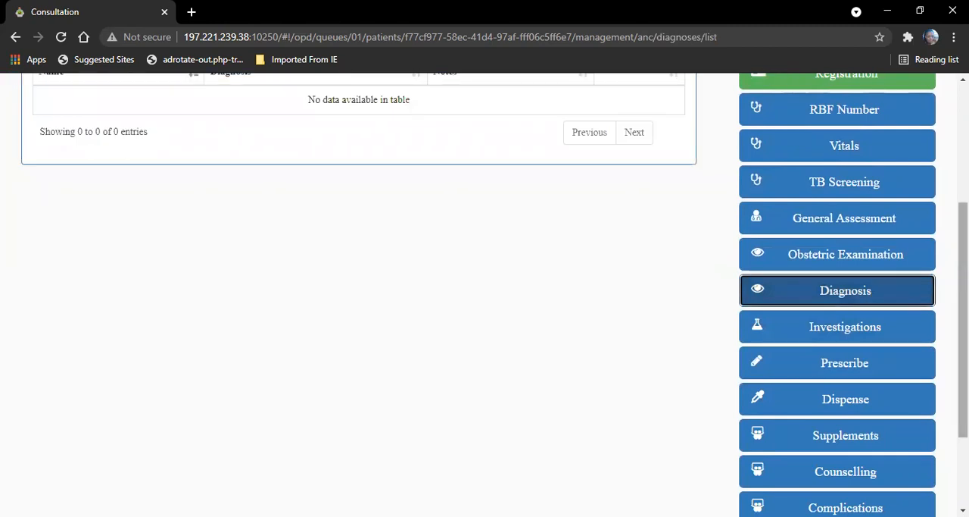
scroll(871, 296, "up", 2)
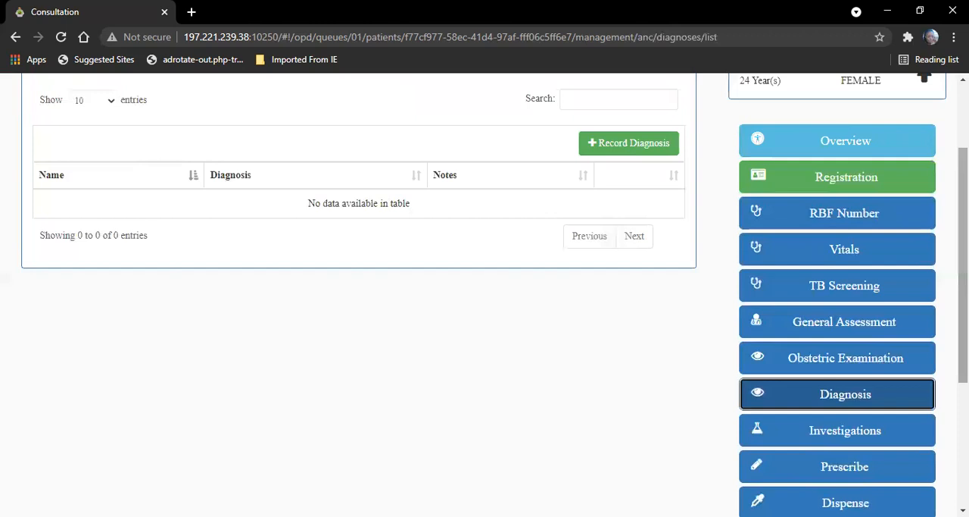
left_click_drag(963, 243, 944, 198)
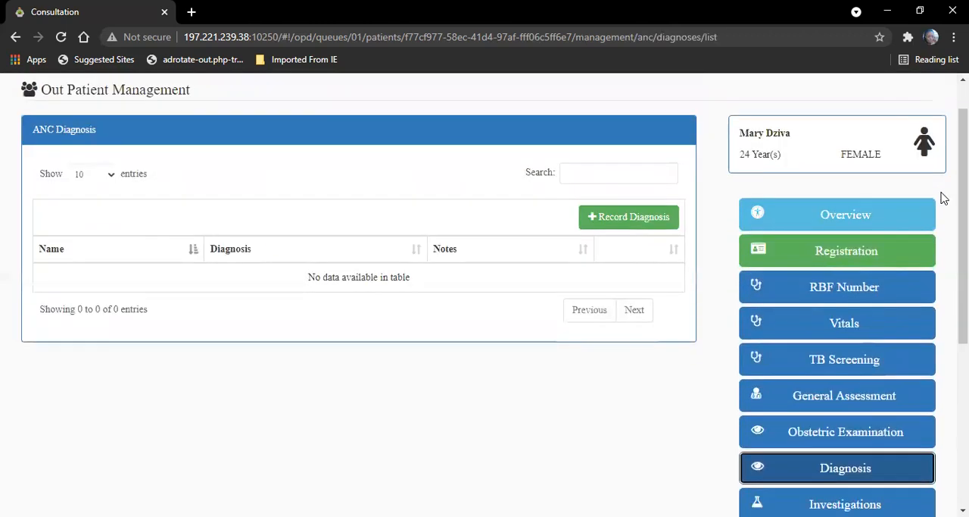
left_click(650, 215)
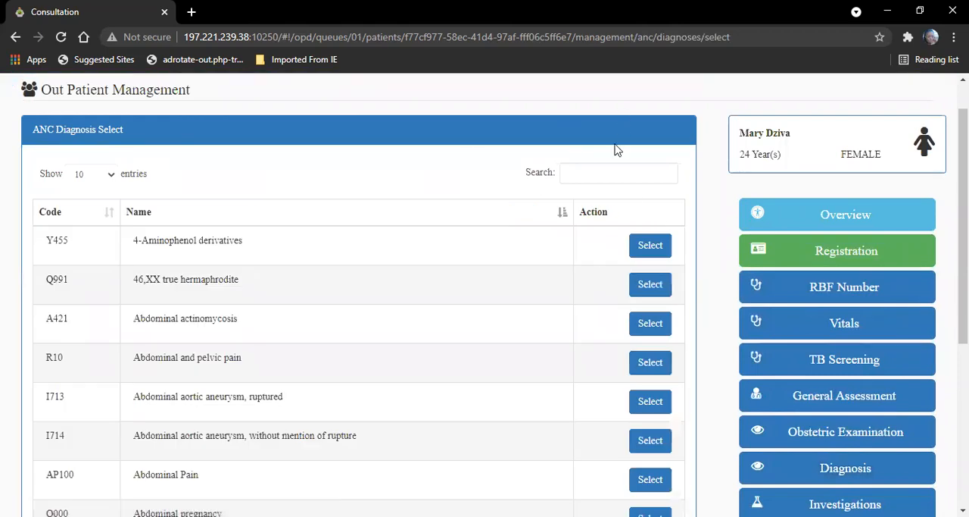
left_click(610, 172)
type("pregnan")
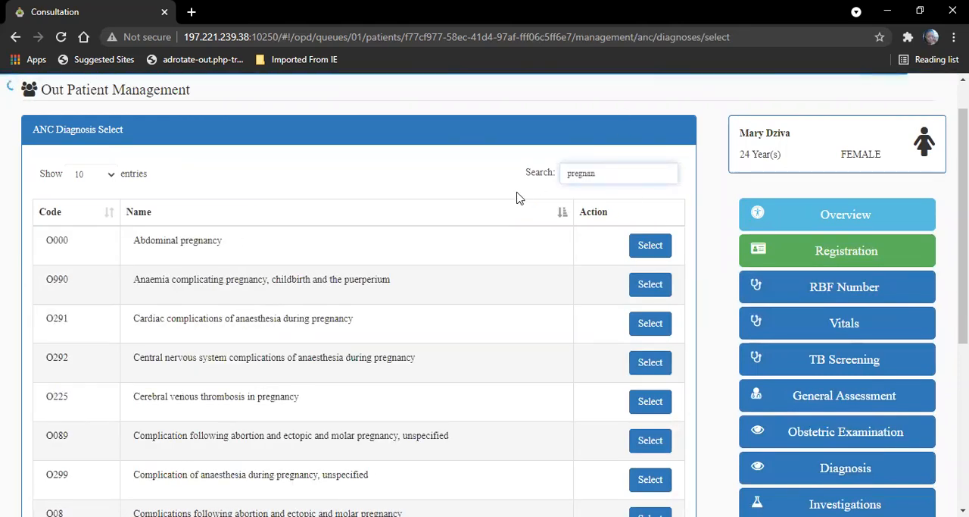
left_click(650, 245)
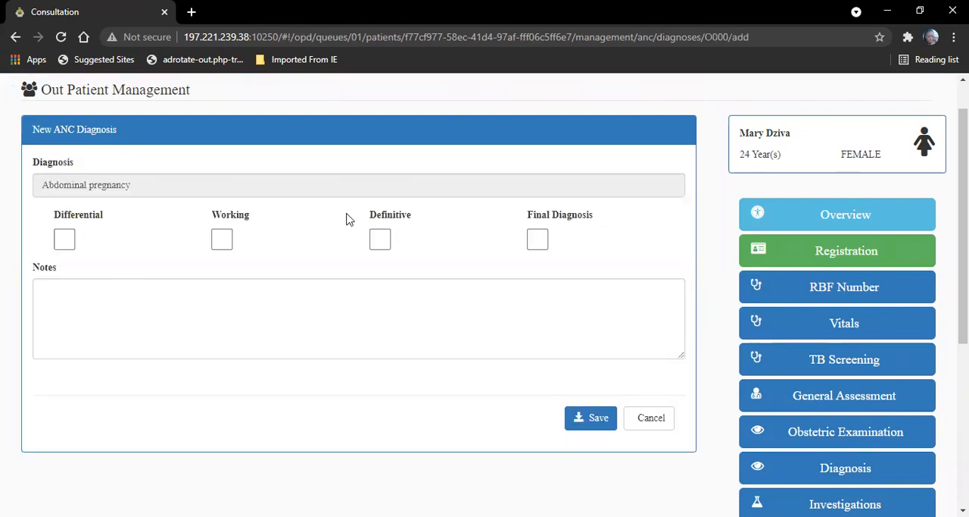
left_click(536, 238)
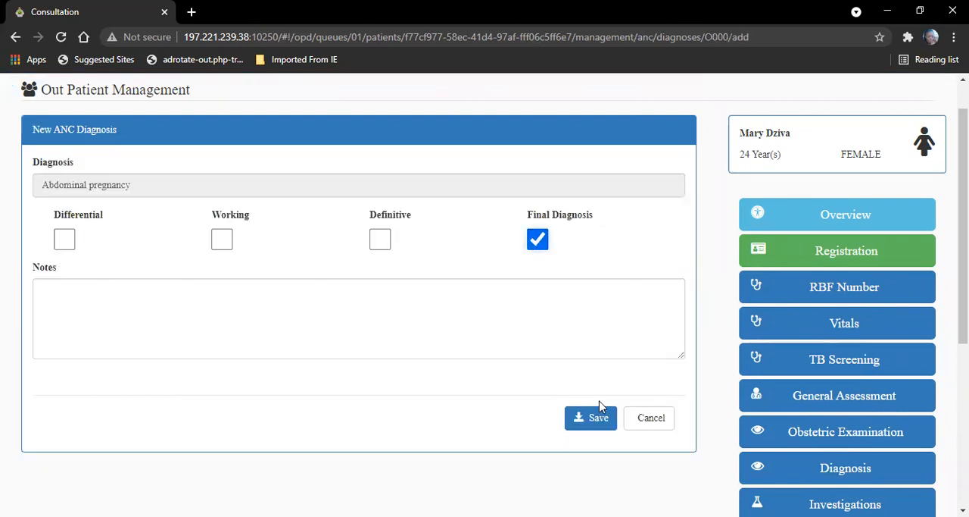
left_click(595, 428)
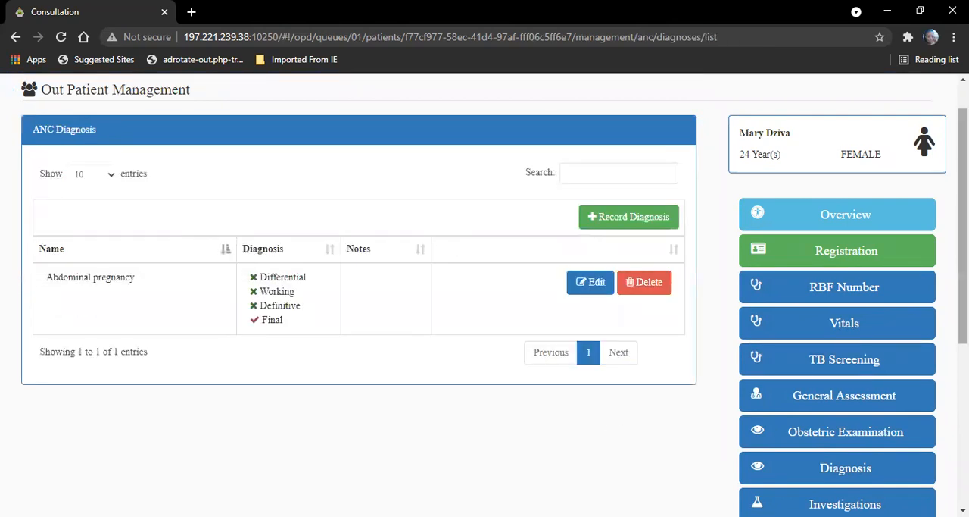
Step: Start a new ANC investigation in the Laboratory category with Blood as the sample
scroll(496, 295, "down", 3)
left_click(877, 327)
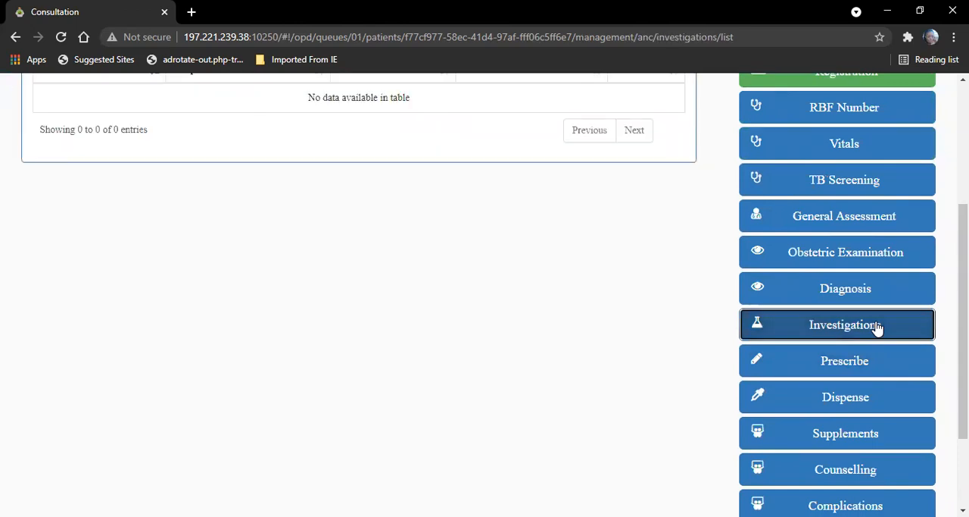
scroll(715, 211, "up", 3)
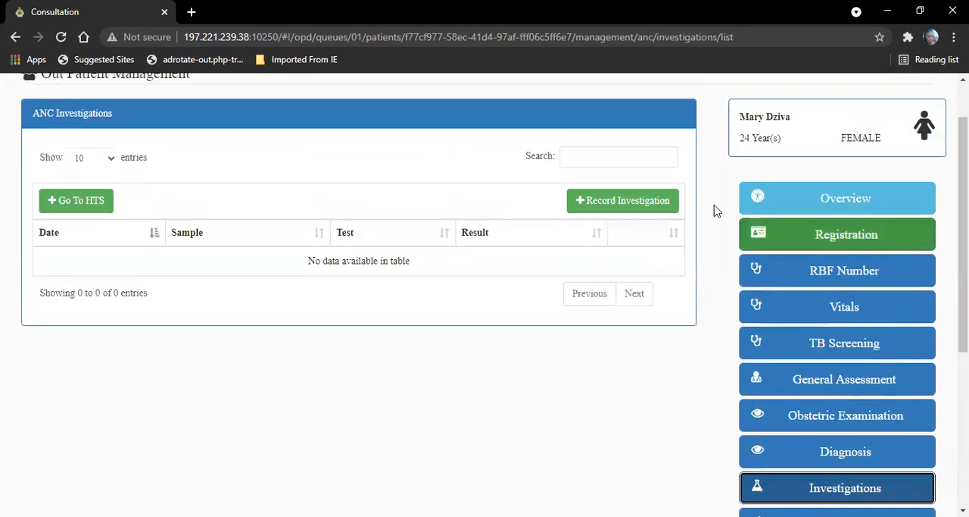
left_click(620, 200)
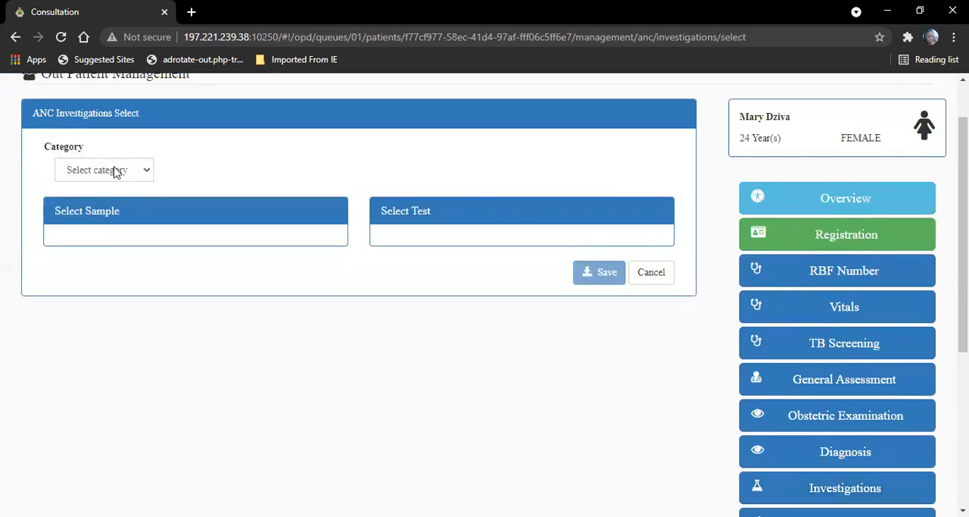
left_click(147, 173)
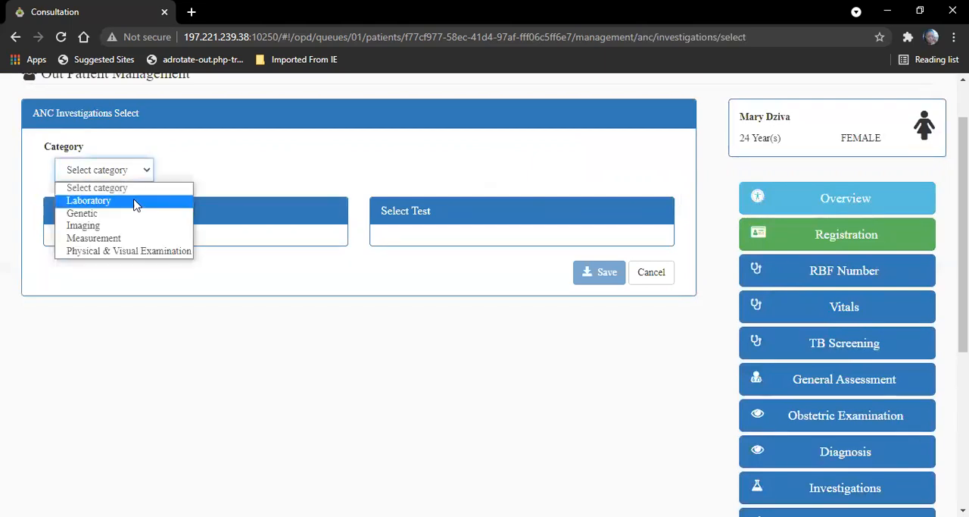
left_click(133, 202)
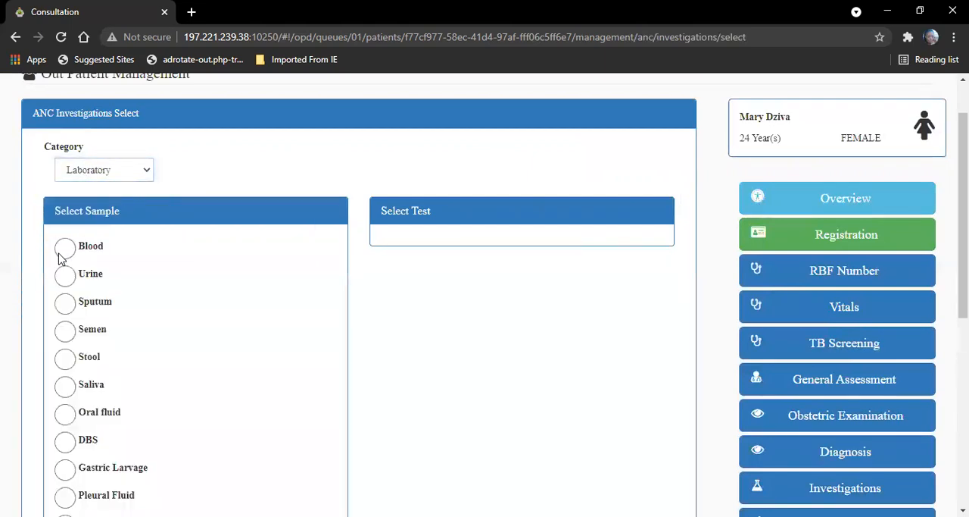
left_click(64, 248)
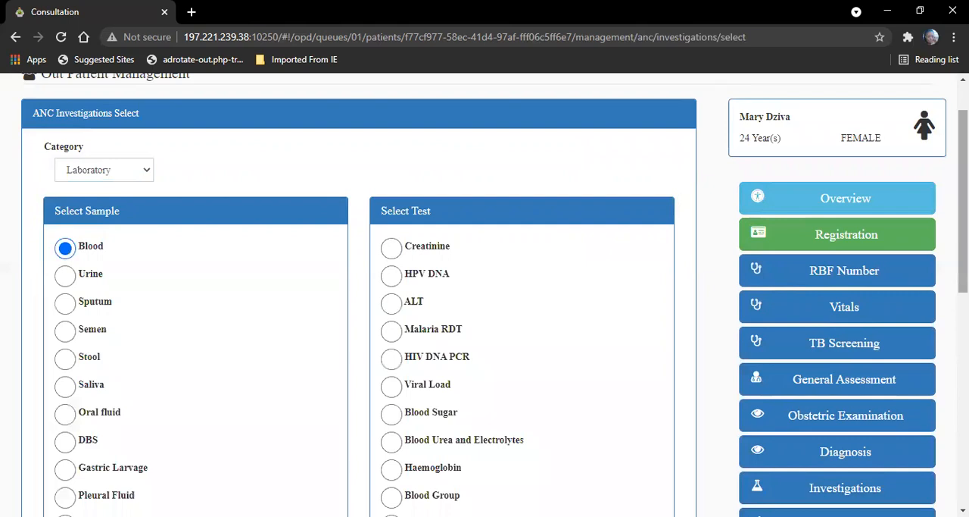
Step: Choose Blood Group as the test for the blood sample and save the investigation
scroll(359, 303, "down", 4)
scroll(359, 303, "up", 3)
scroll(484, 303, "down", 2)
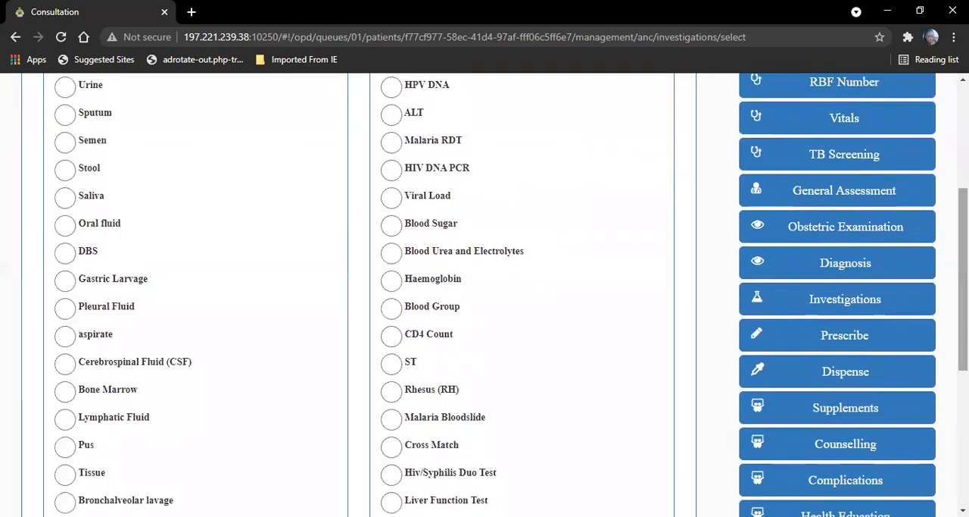
scroll(945, 294, "down", 4)
scroll(944, 294, "up", 3)
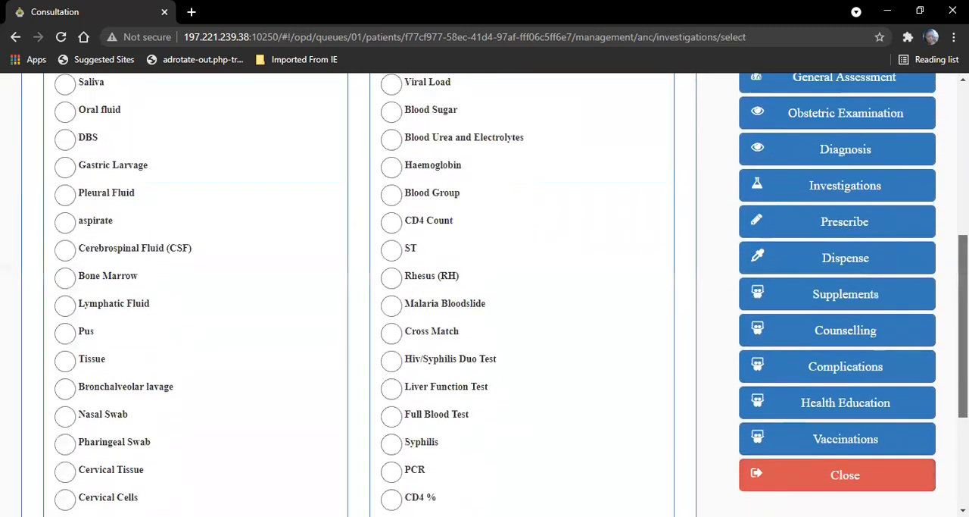
scroll(944, 295, "up", 2)
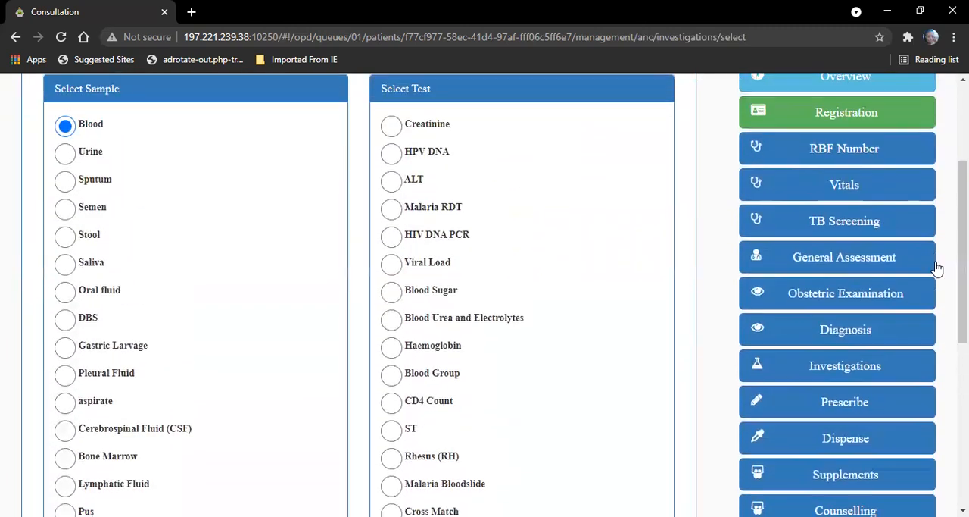
left_click(393, 375)
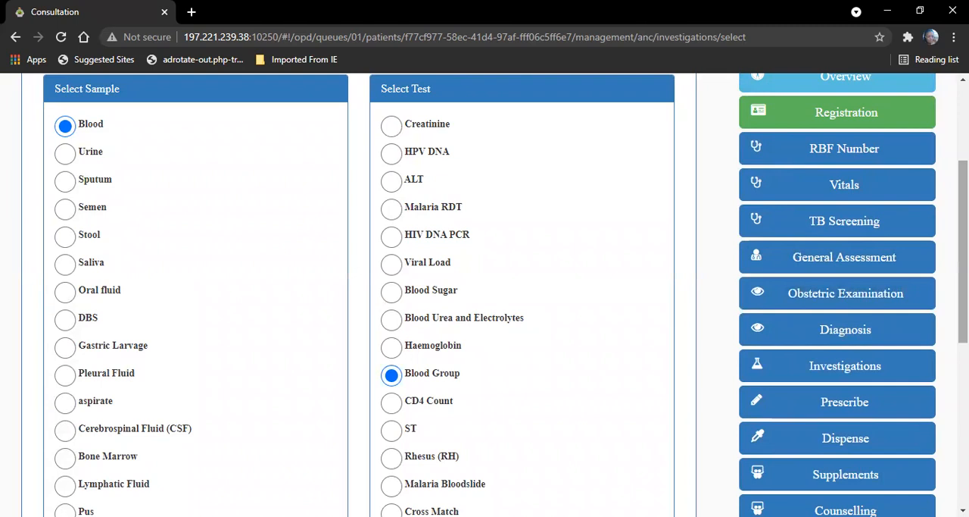
scroll(602, 471, "down", 5)
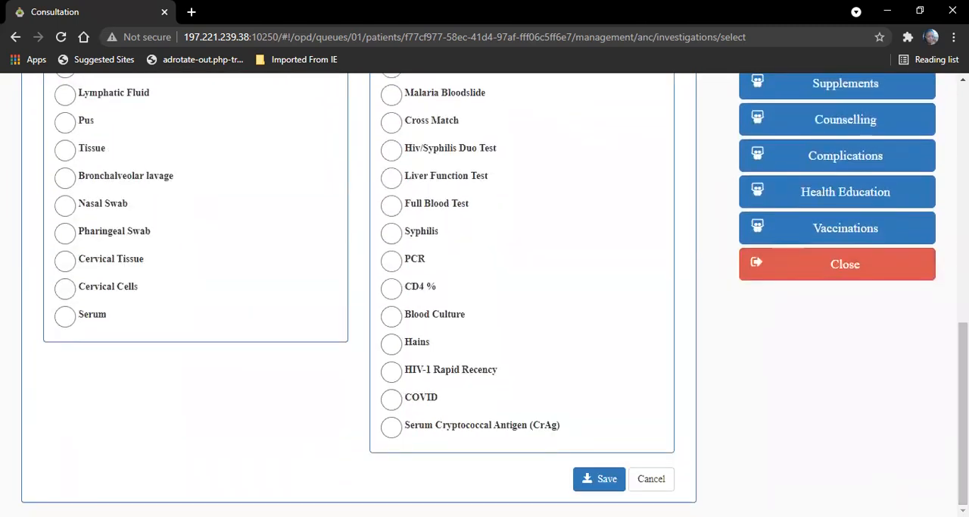
left_click(602, 478)
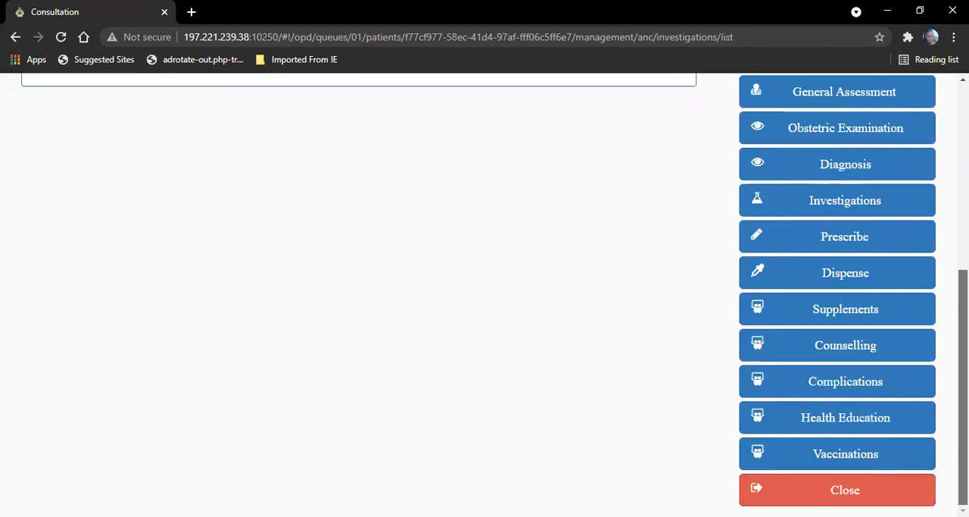
Step: Start another ANC investigation in the Laboratory category with Blood as the sample
left_click_drag(963, 333, 963, 144)
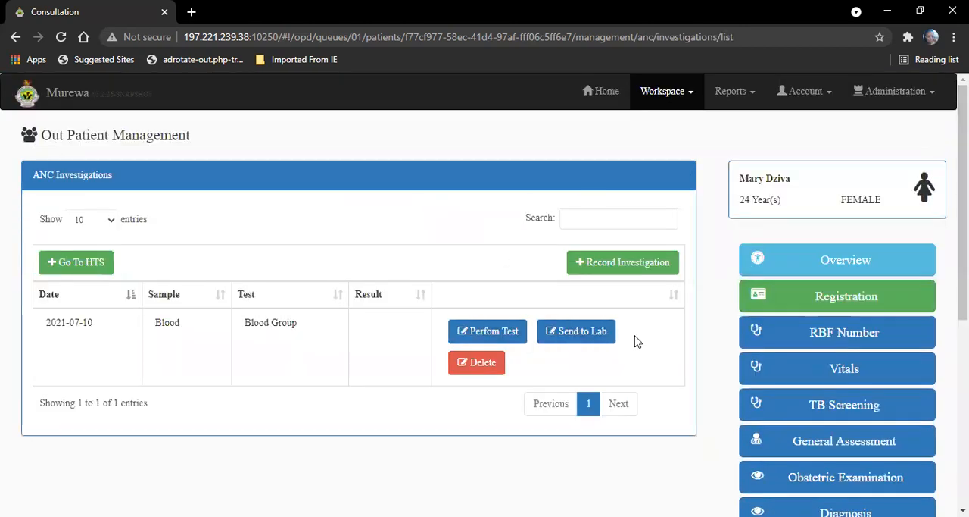
left_click(595, 259)
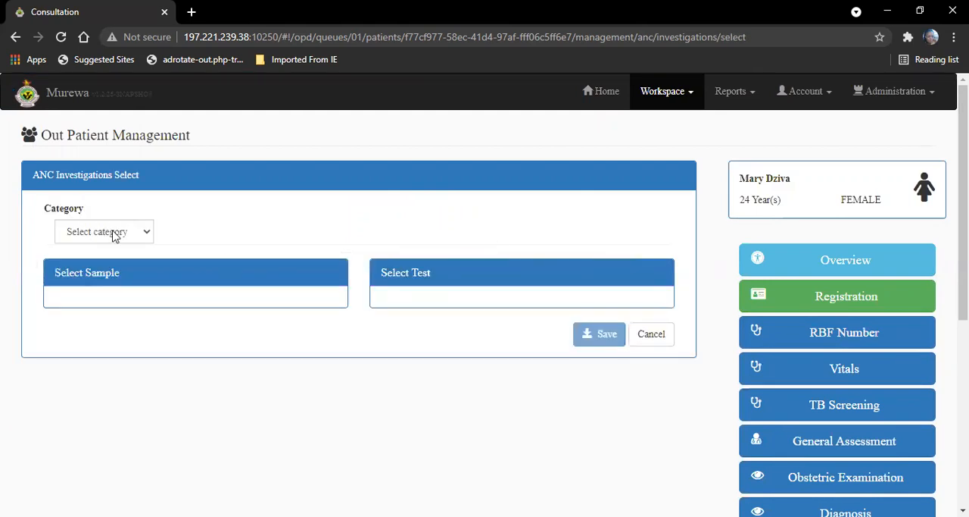
left_click(114, 235)
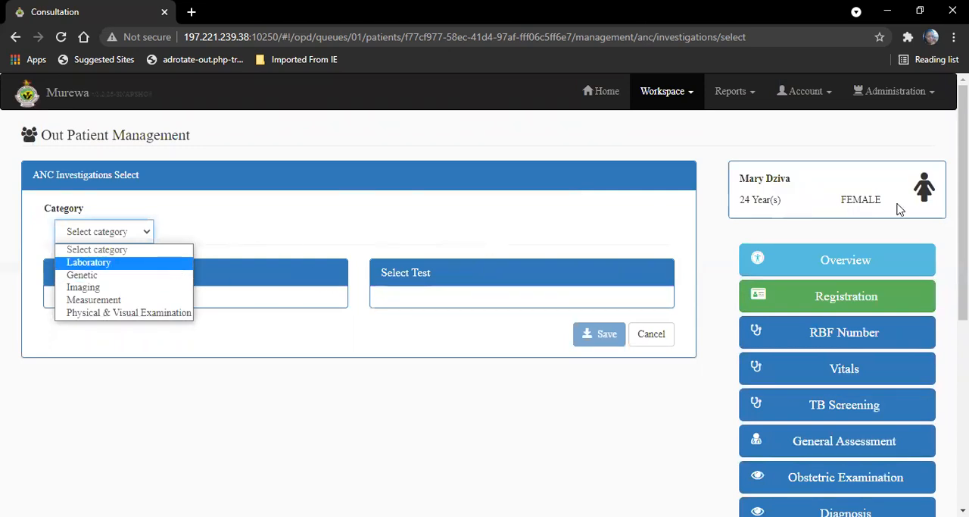
key("Return")
left_click(66, 310)
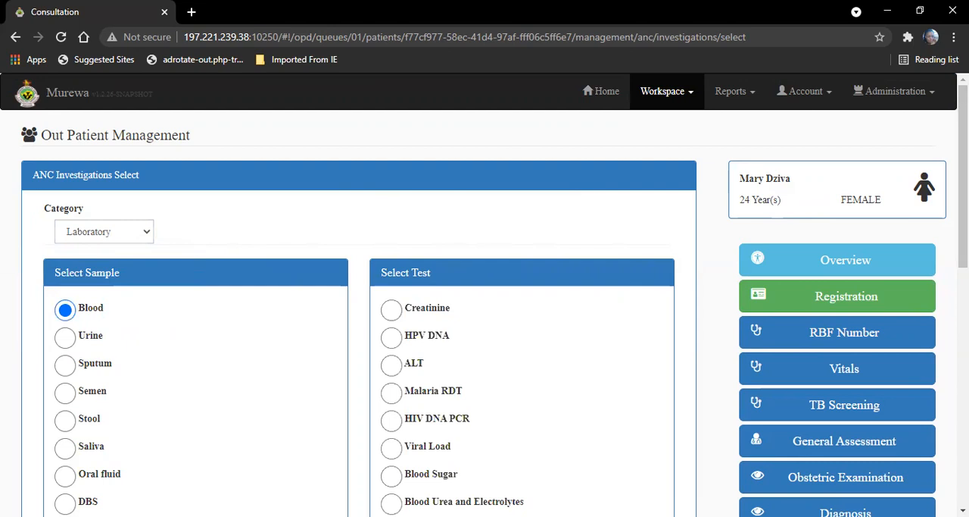
Step: Choose Syphilis as the test for the blood sample and save the investigation
scroll(485, 294, "down", 3)
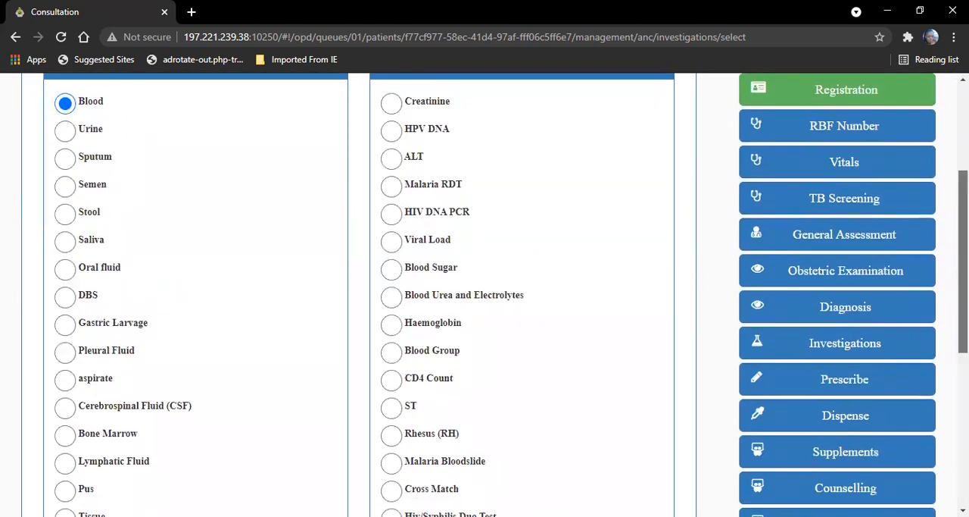
scroll(485, 294, "down", 2)
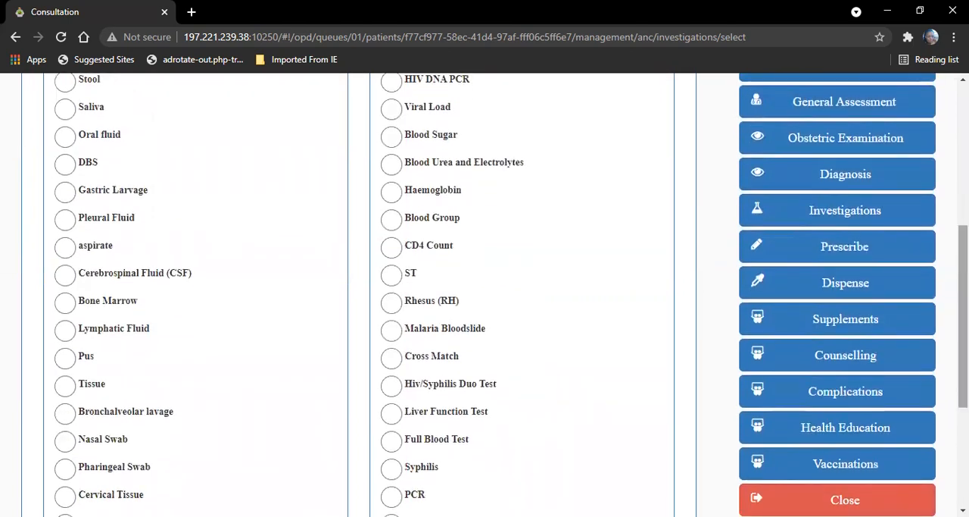
scroll(485, 294, "down", 2)
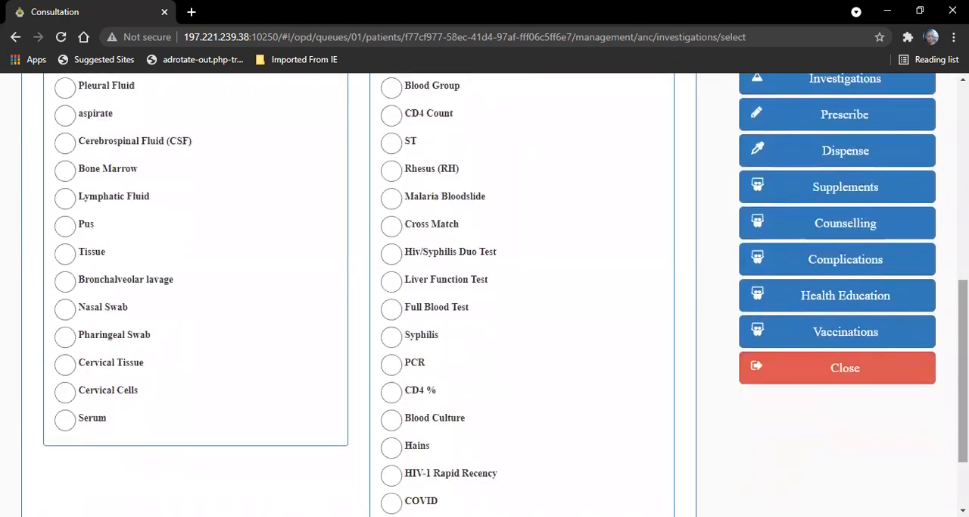
scroll(484, 294, "down", 2)
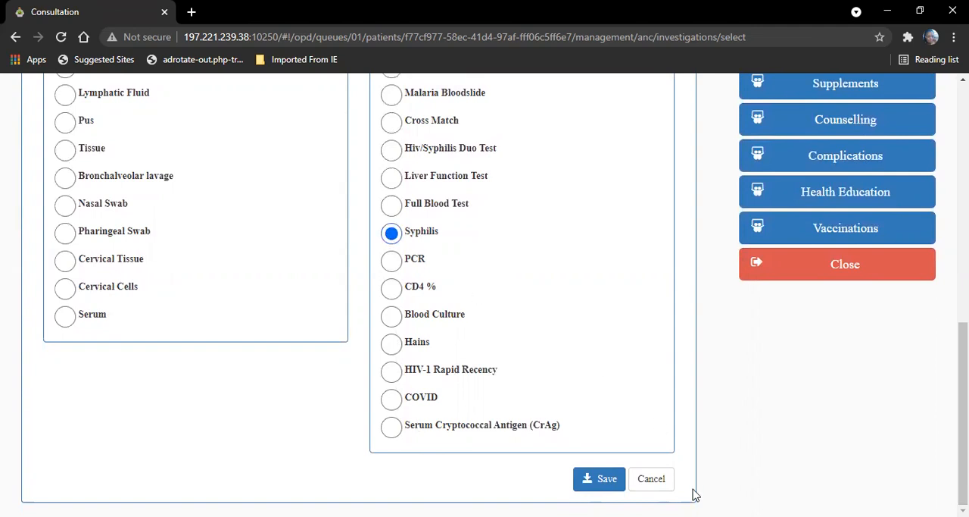
left_click(608, 483)
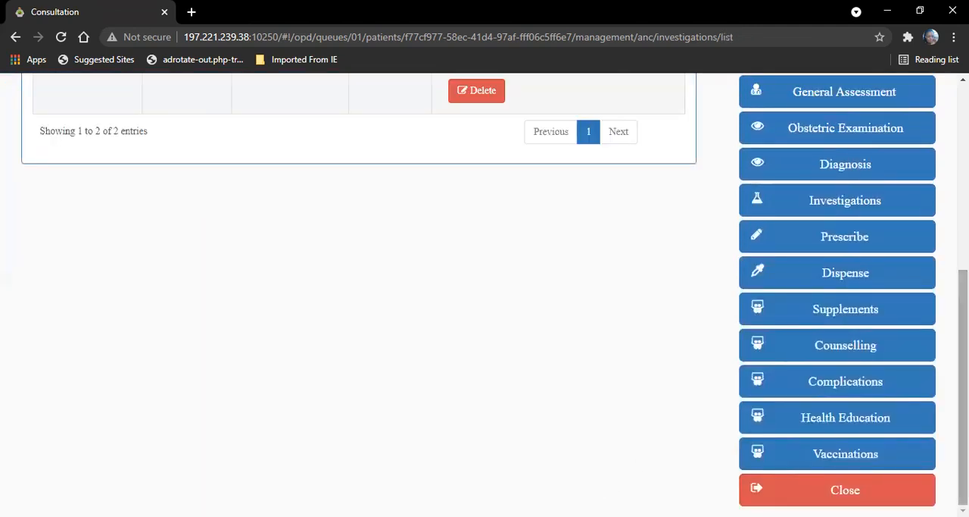
left_click_drag(962, 386, 963, 201)
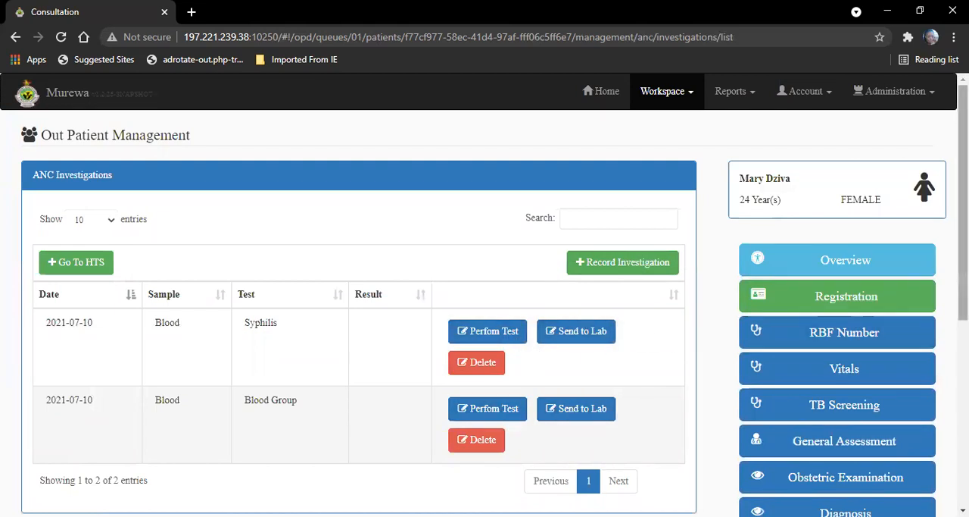
Step: Start a new ANC prescription, search the medications for "ferrous sul" and select FERROUS SULFATE in the 200 mg Tablet formulation
left_click_drag(963, 220, 963, 354)
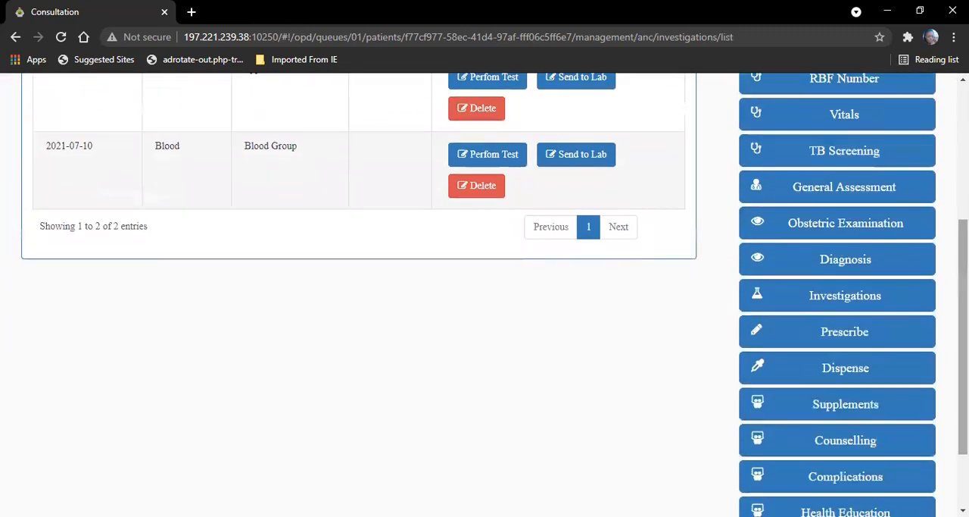
left_click(848, 334)
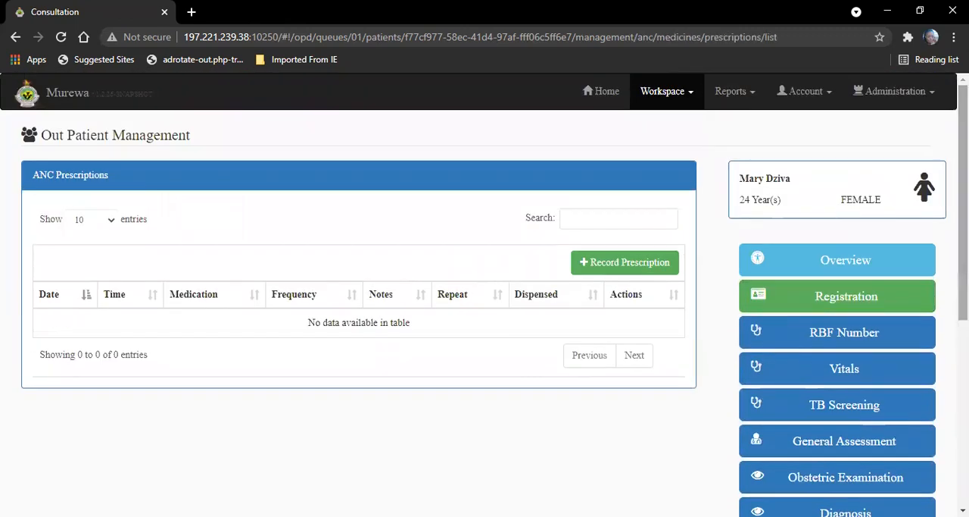
left_click(643, 263)
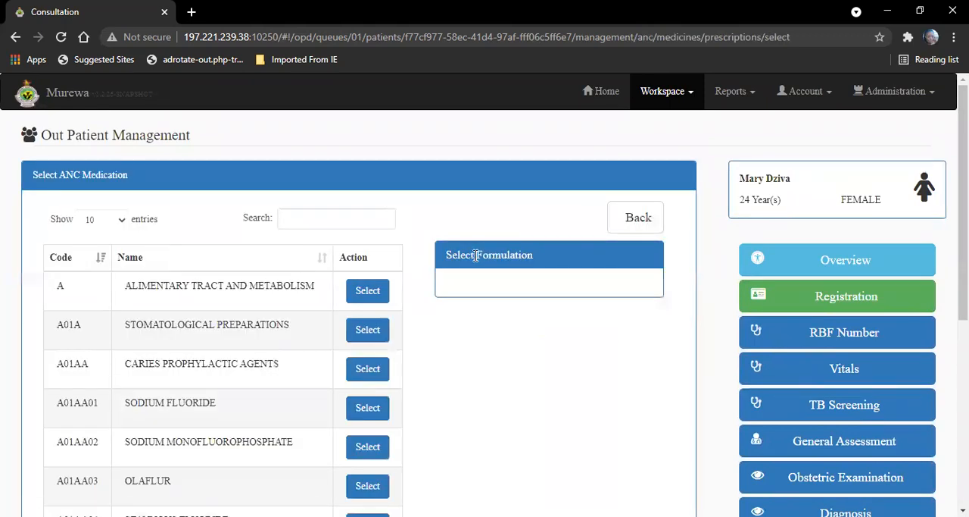
left_click(340, 214)
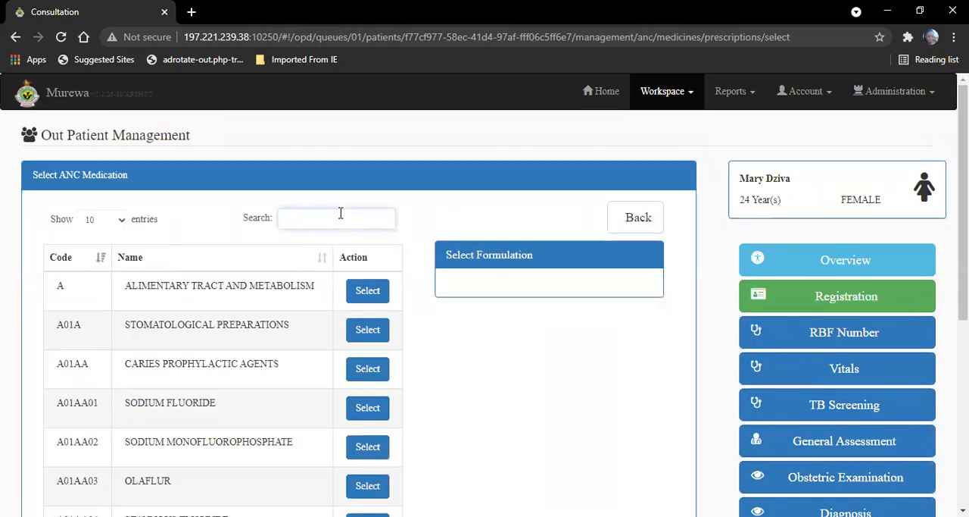
type("ferrous")
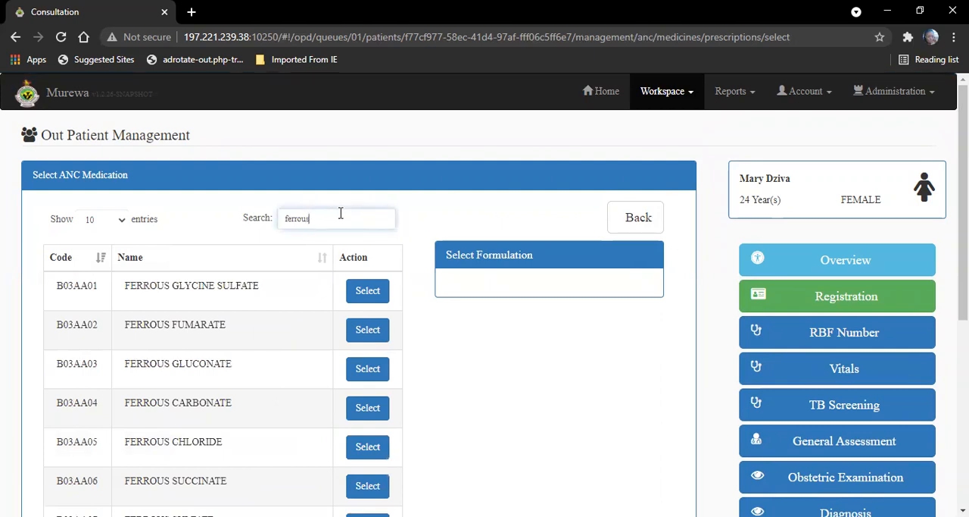
type(" sul")
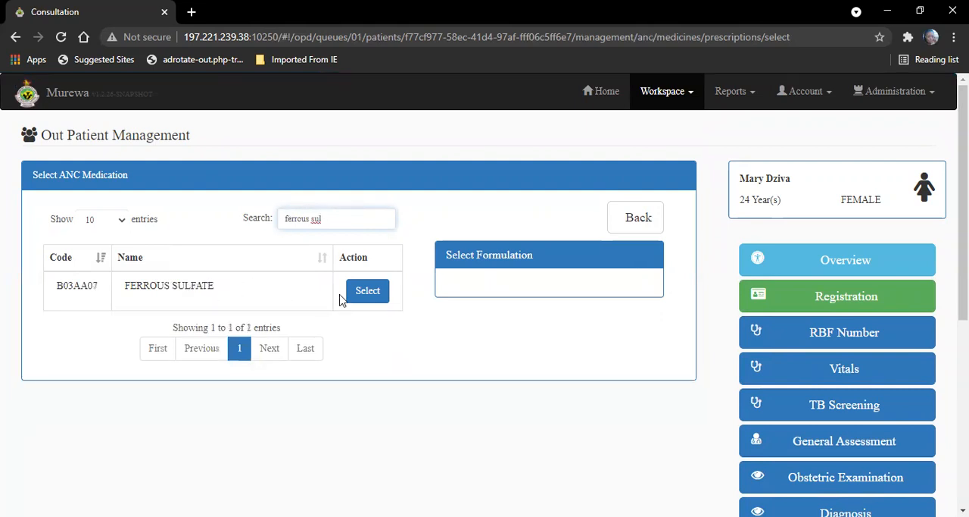
left_click(382, 301)
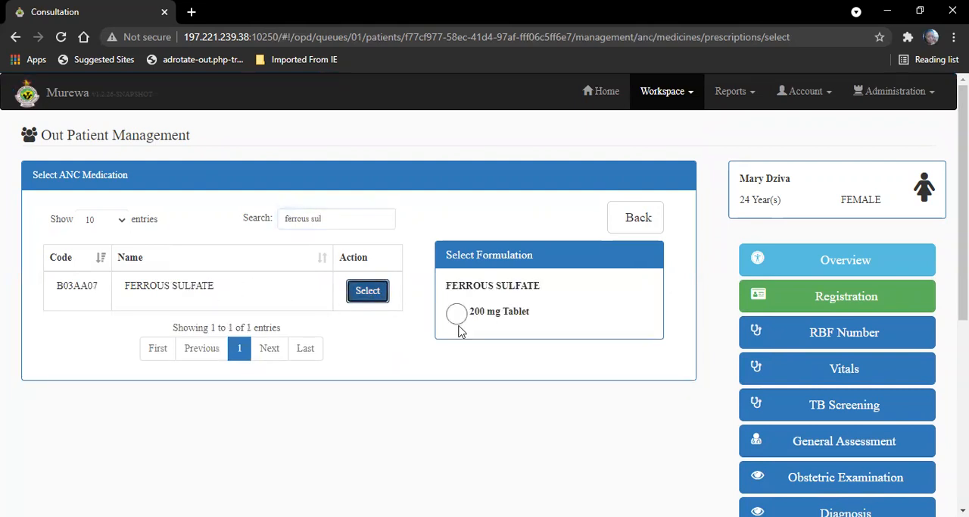
left_click(457, 319)
left_click(589, 375)
Step: Set the ferrous sulfate dose to 200 mg
left_click(102, 293)
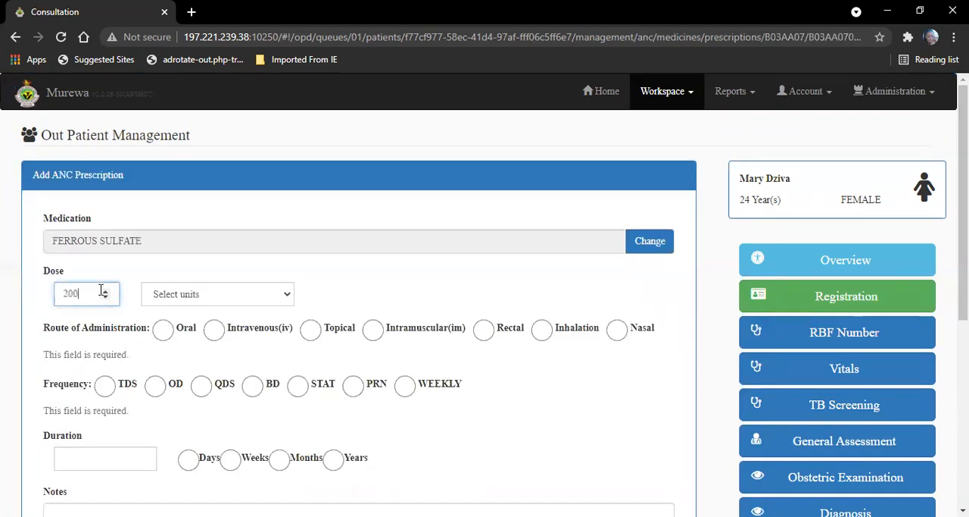
left_click(175, 301)
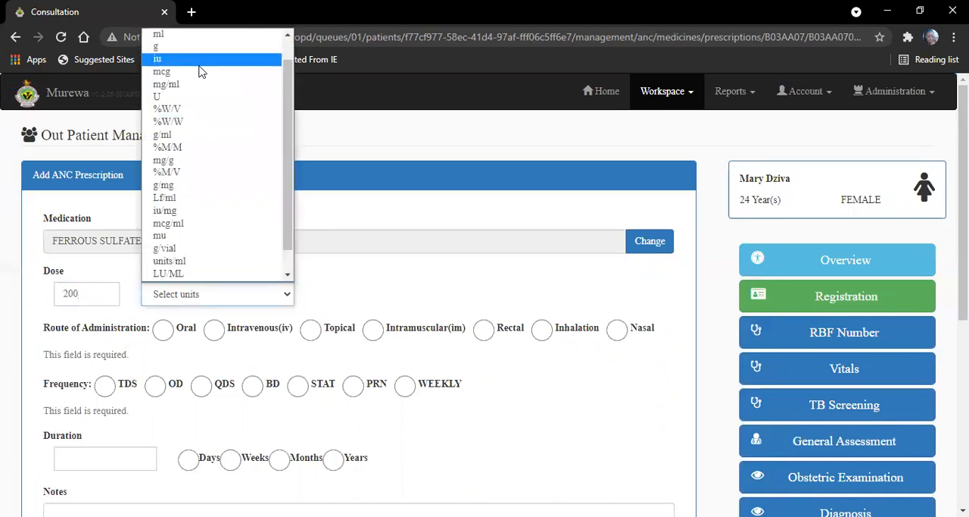
left_click_drag(289, 134, 287, 47)
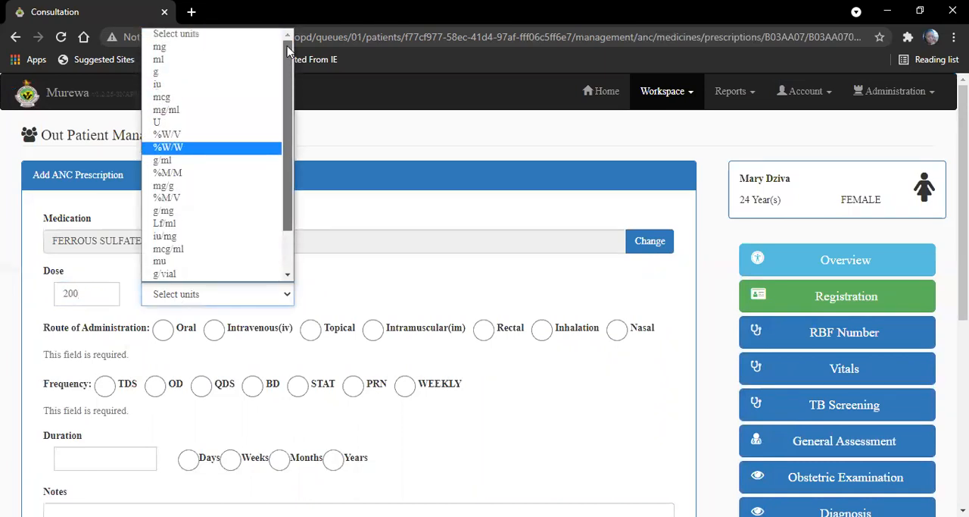
left_click(212, 51)
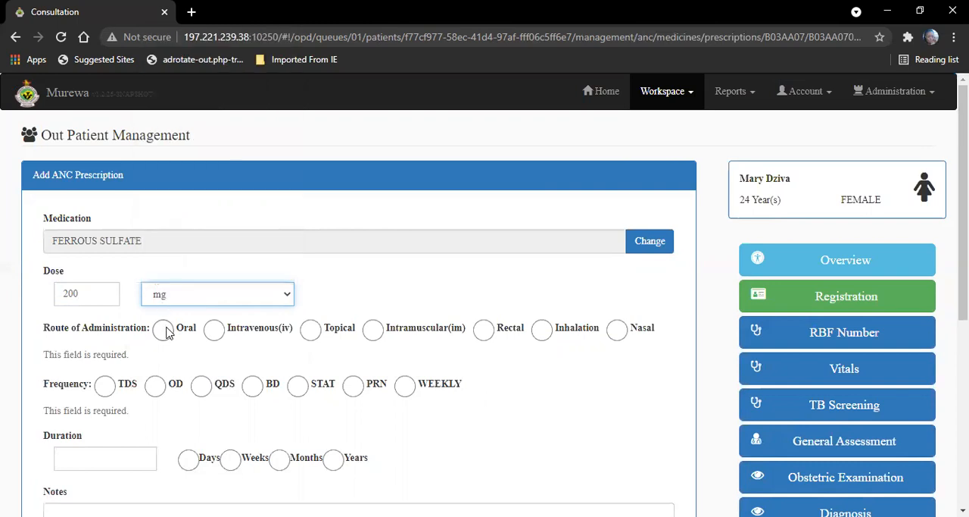
Step: Set the ferrous sulfate route to Oral, frequency to OD and duration to 30 days, and save the prescription
left_click(164, 331)
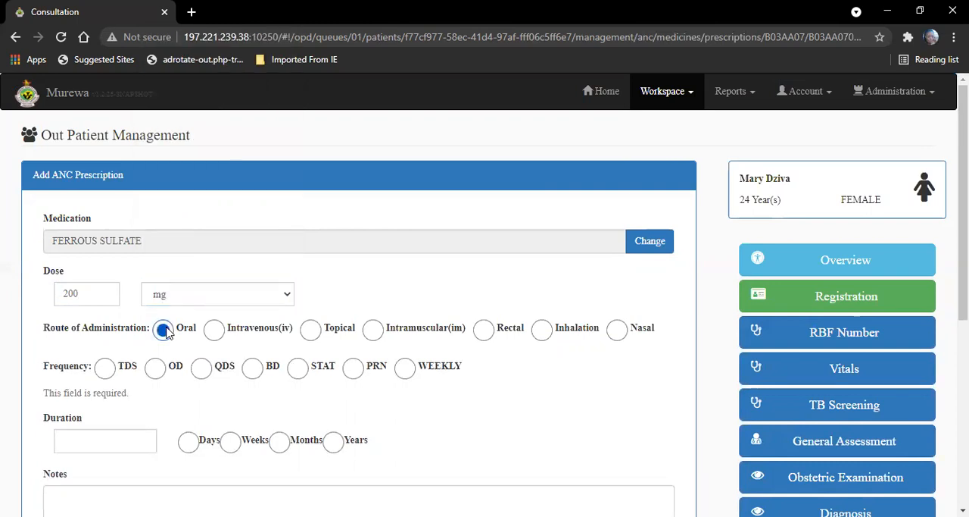
left_click(156, 368)
left_click(138, 429)
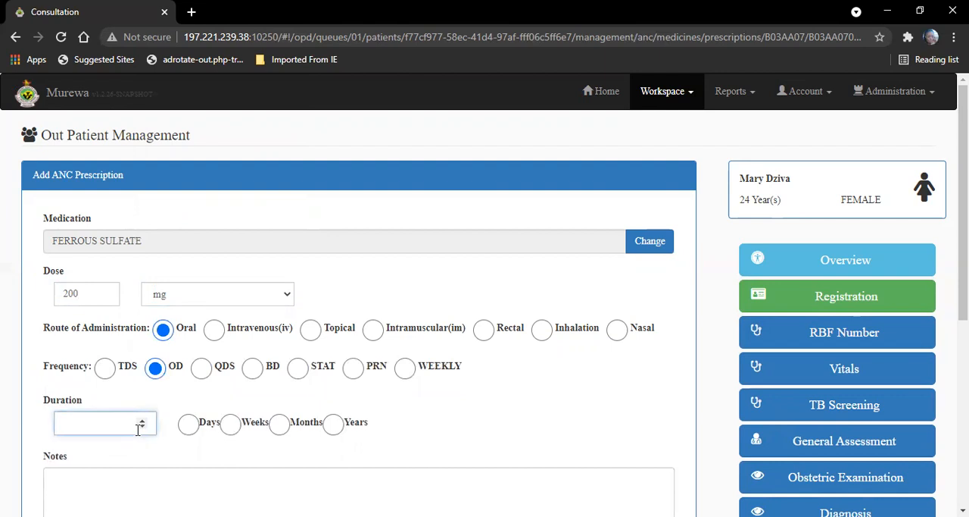
left_click(189, 425)
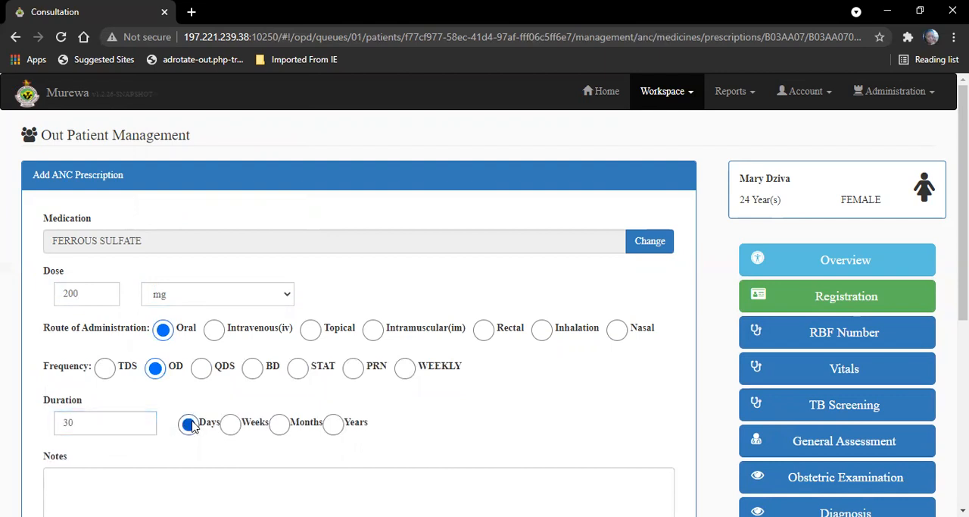
scroll(924, 76, "down", 3)
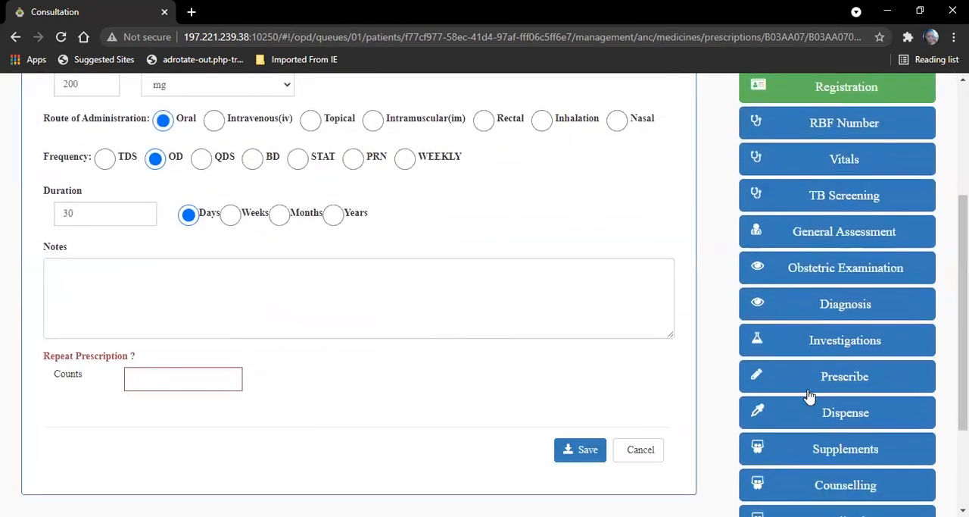
left_click(581, 452)
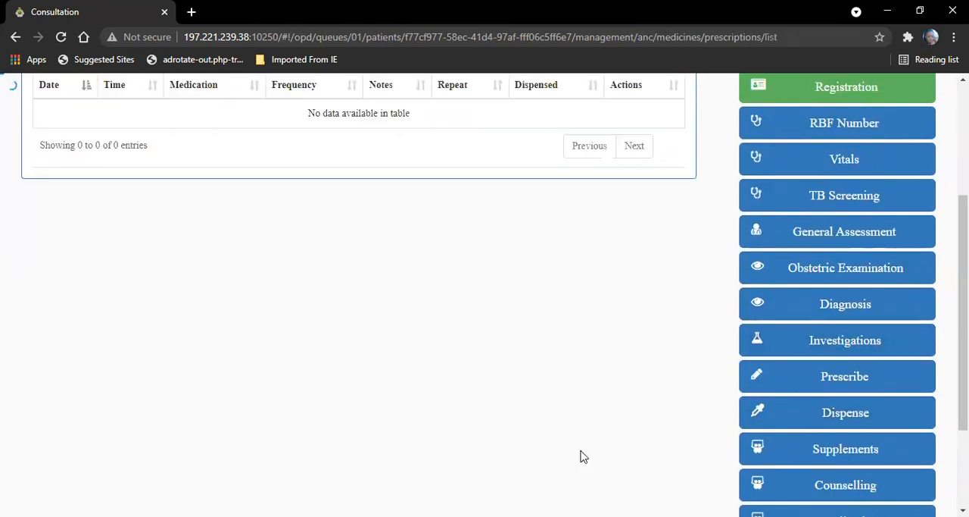
Step: Start another ANC prescription, search the medications for "folic a" and select FOLIC ACID in the first 5 mg Tablet formulation
left_click(886, 371)
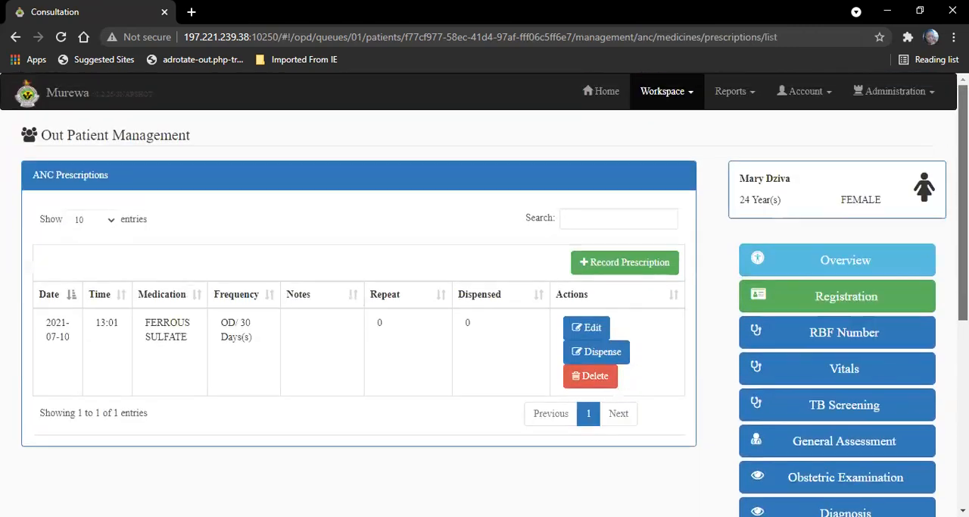
scroll(696, 262, "up", 3)
left_click(632, 262)
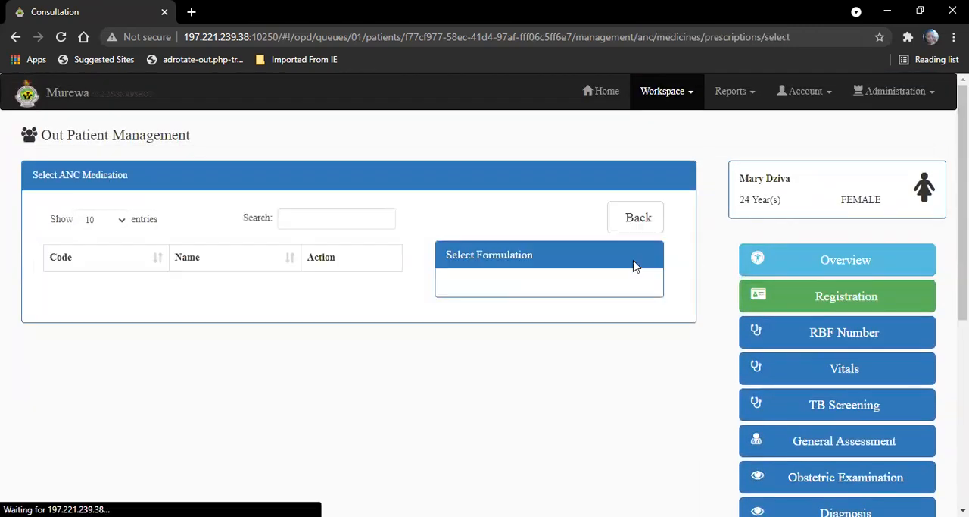
left_click(364, 225)
type("folic a")
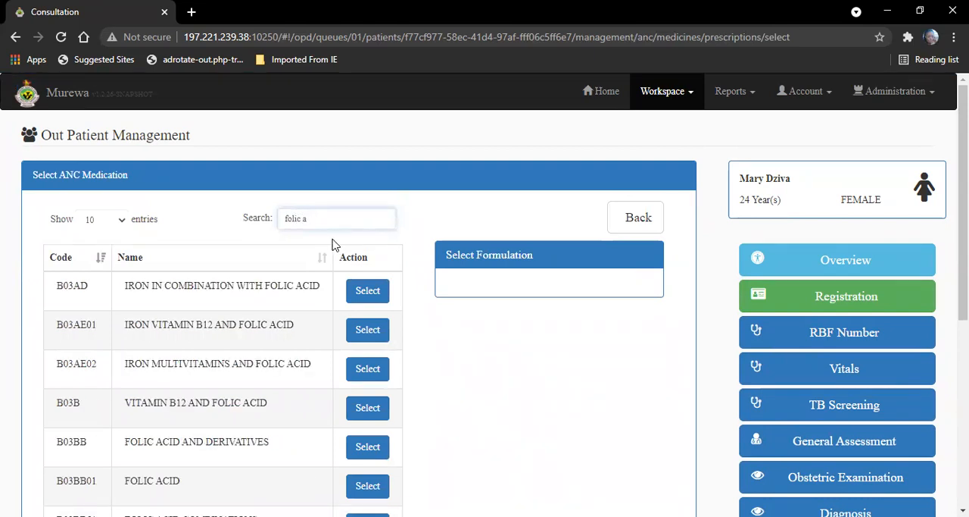
left_click(369, 491)
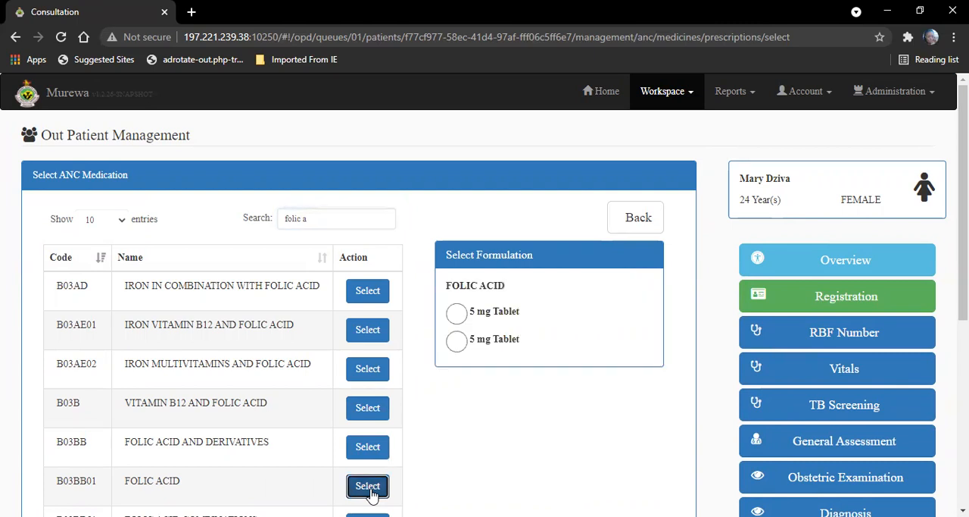
left_click(457, 308)
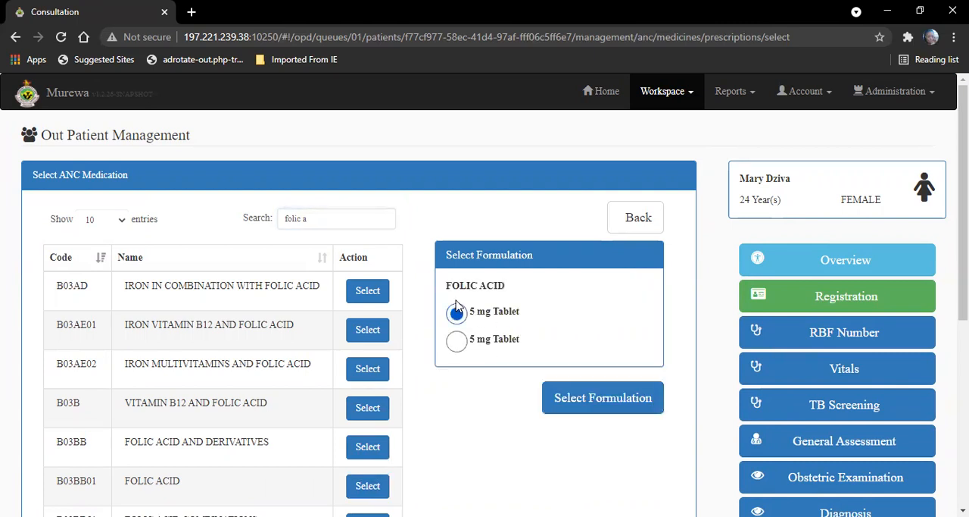
left_click(637, 397)
Step: Set the folic acid dose to 5 mg
left_click(75, 299)
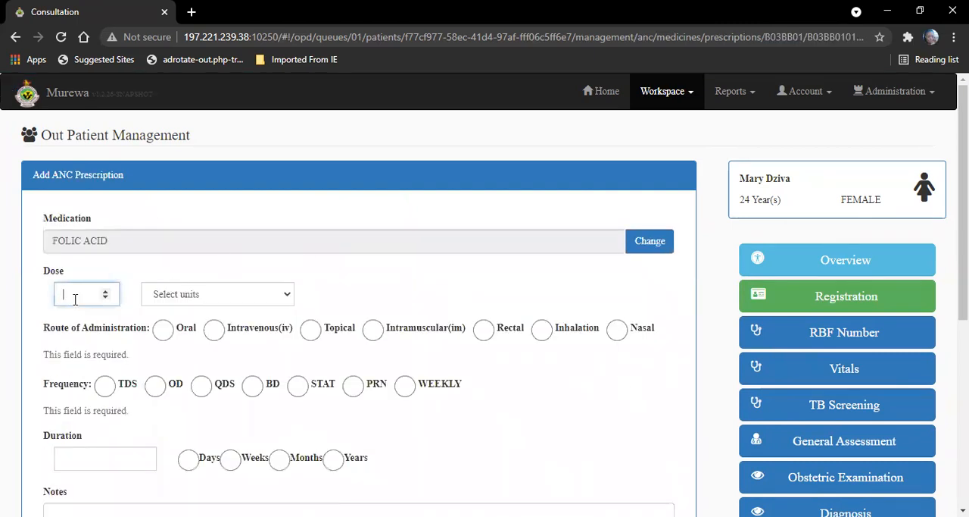
left_click(170, 301)
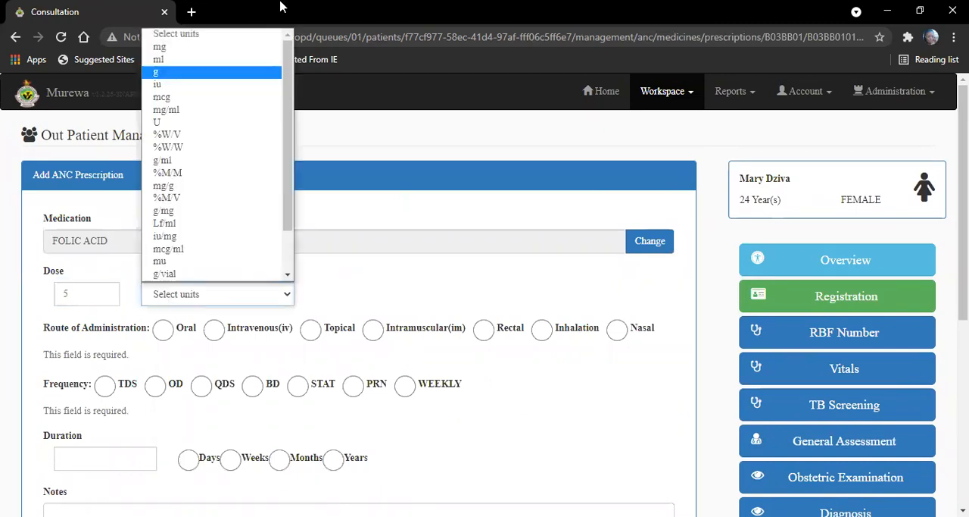
left_click(263, 49)
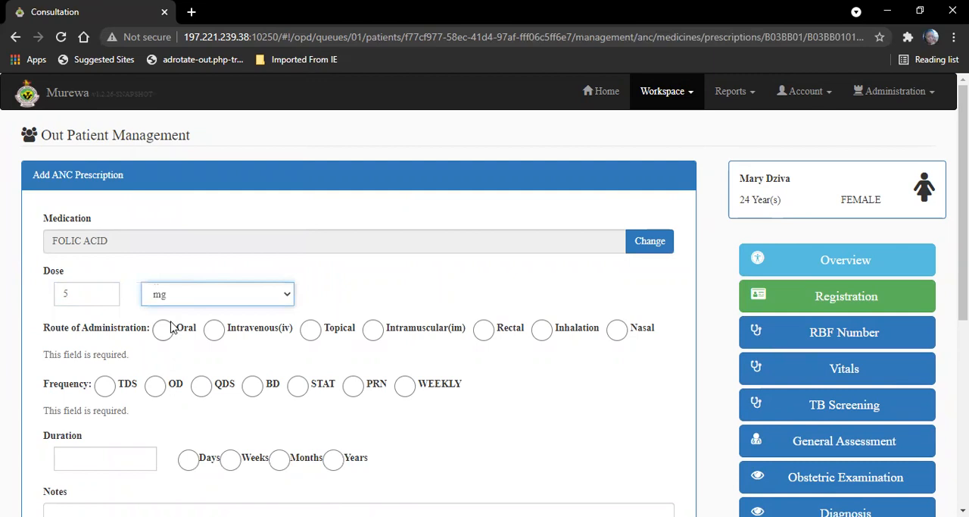
Step: Set the folic acid route to Oral, frequency to OD and duration to 30 days, and save the prescription
left_click(168, 326)
left_click(155, 366)
left_click(131, 428)
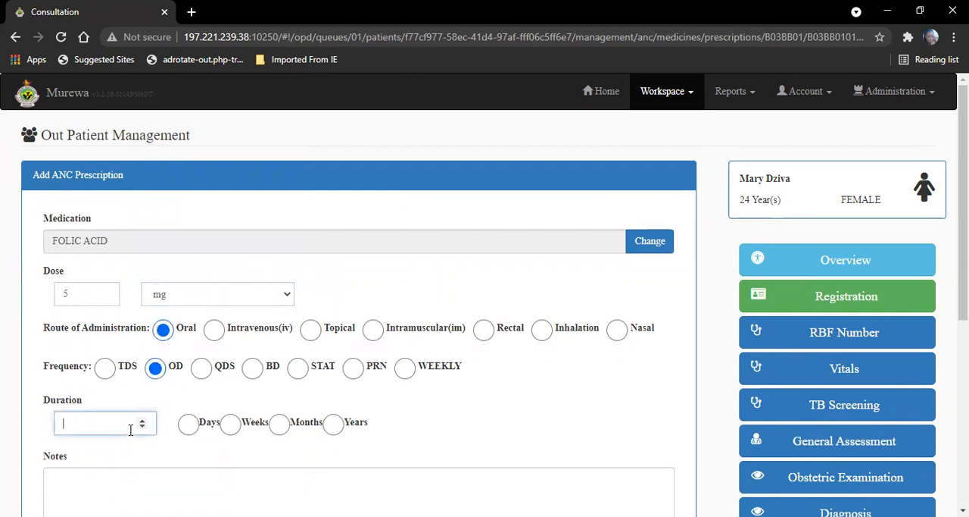
type("30")
left_click(188, 424)
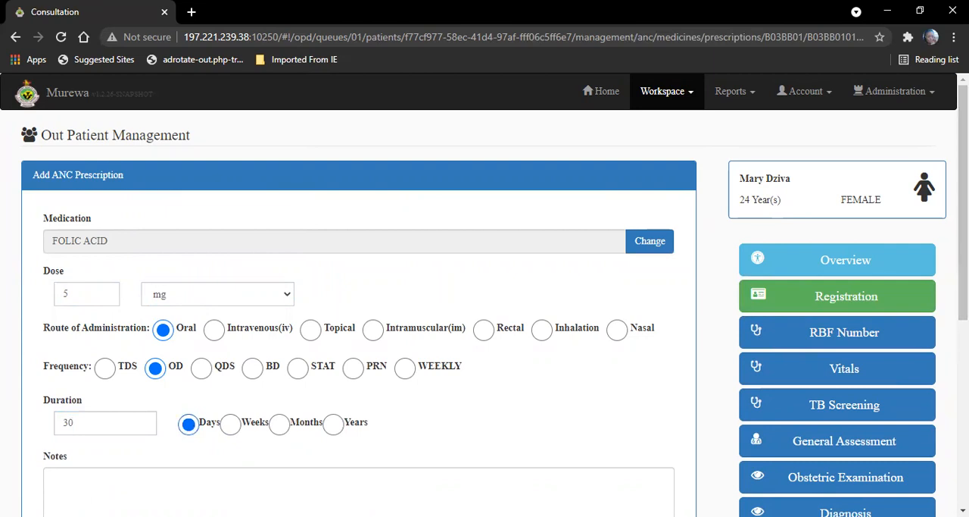
scroll(621, 415, "down", 3)
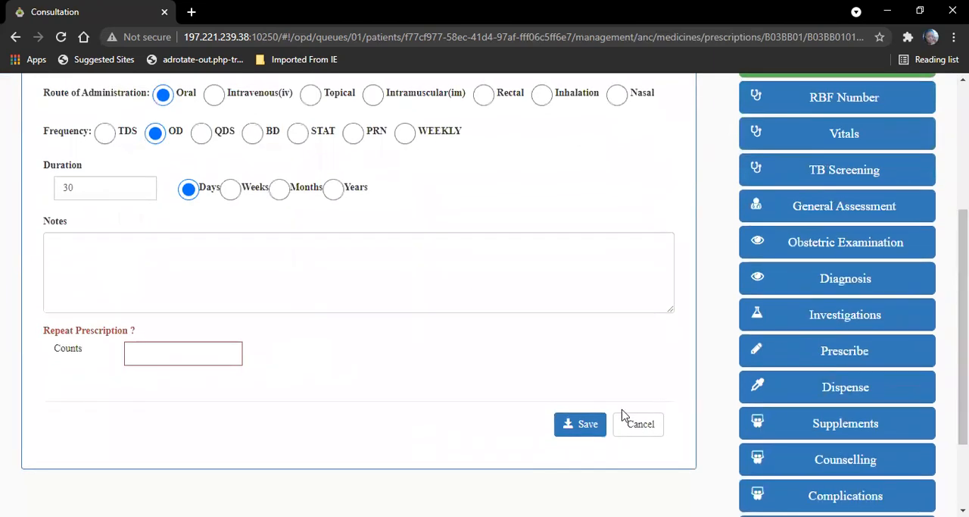
left_click(570, 424)
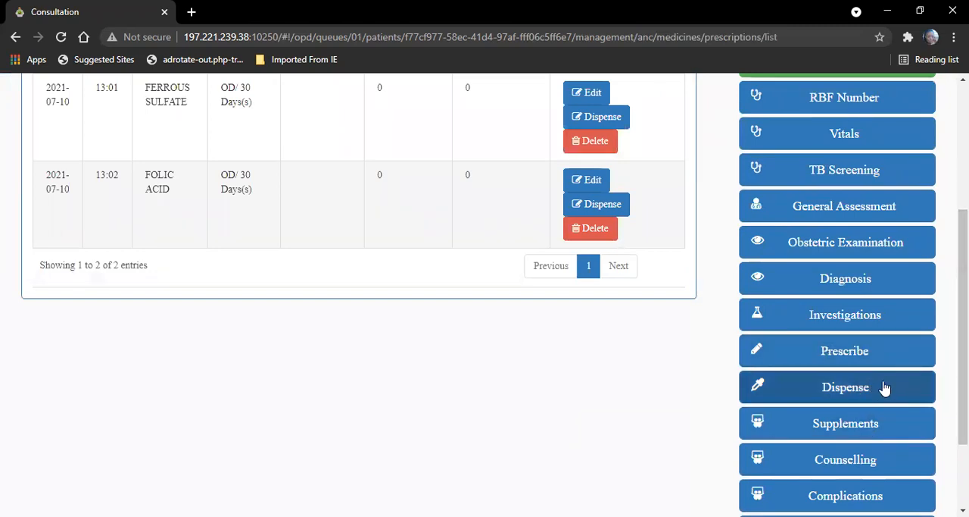
Step: Update the ANC supplements record with calcium intake YES and protein intake YES
left_click(848, 398)
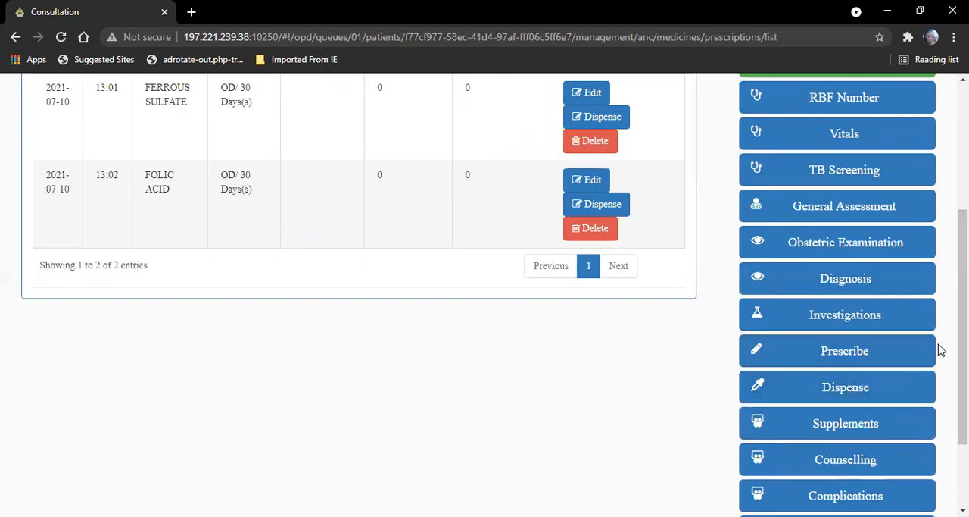
left_click(849, 423)
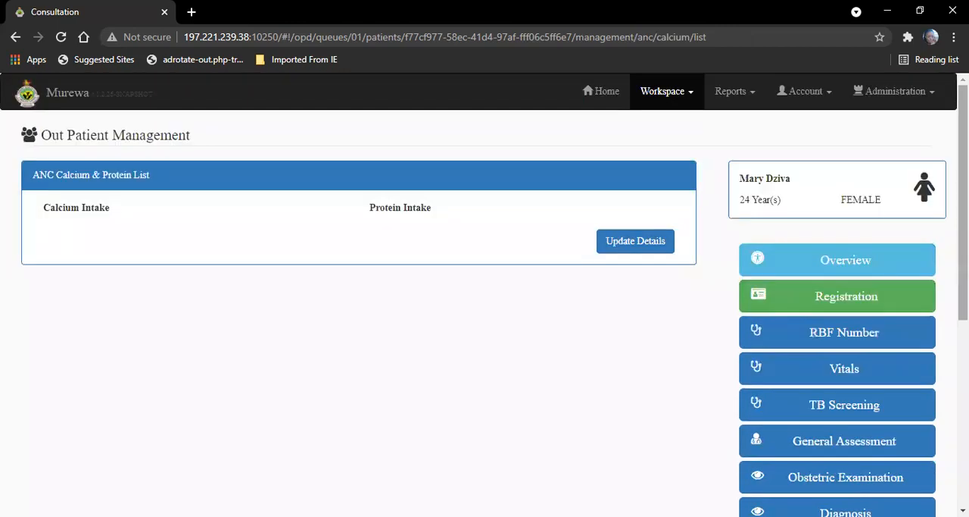
left_click(633, 240)
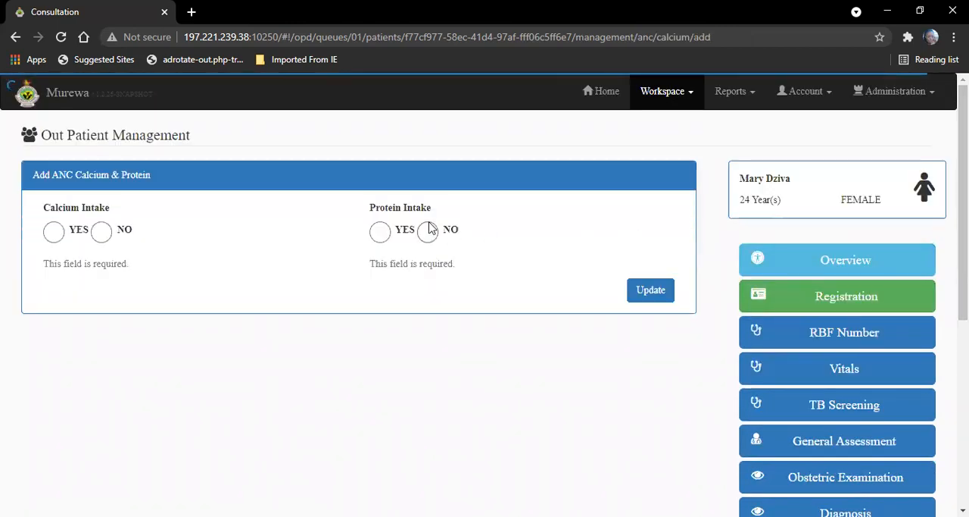
left_click(54, 233)
left_click(380, 232)
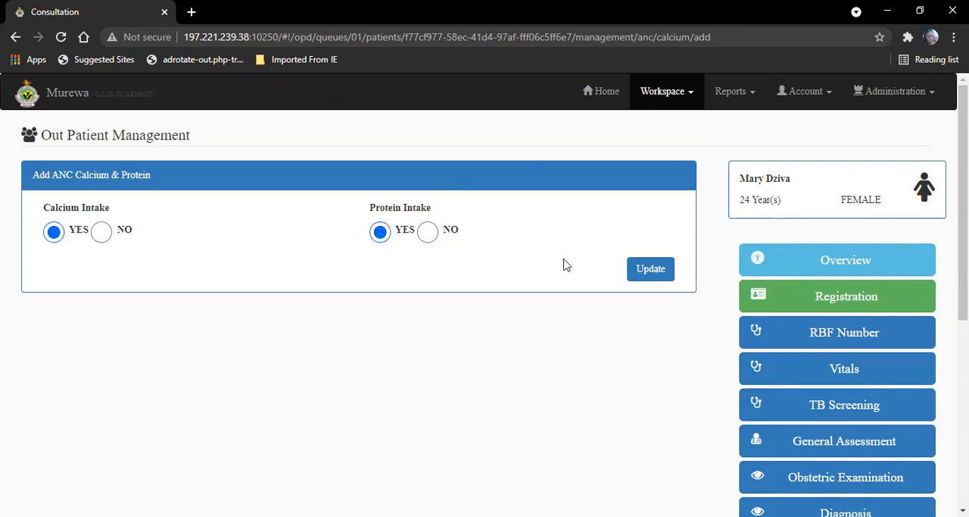
left_click(637, 274)
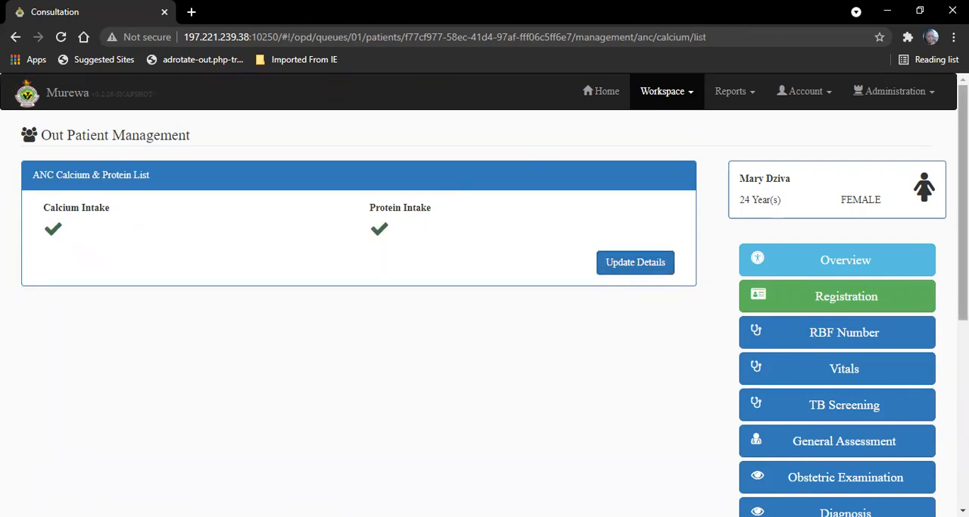
Step: Update the ANC counselling details with delivery method NVD and Pills as the family planning method
scroll(485, 295, "down", 5)
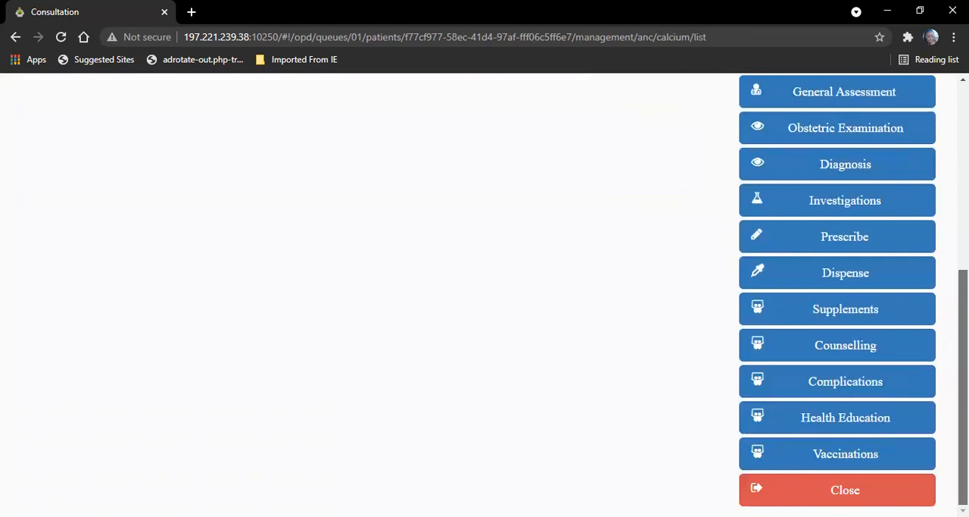
left_click(896, 341)
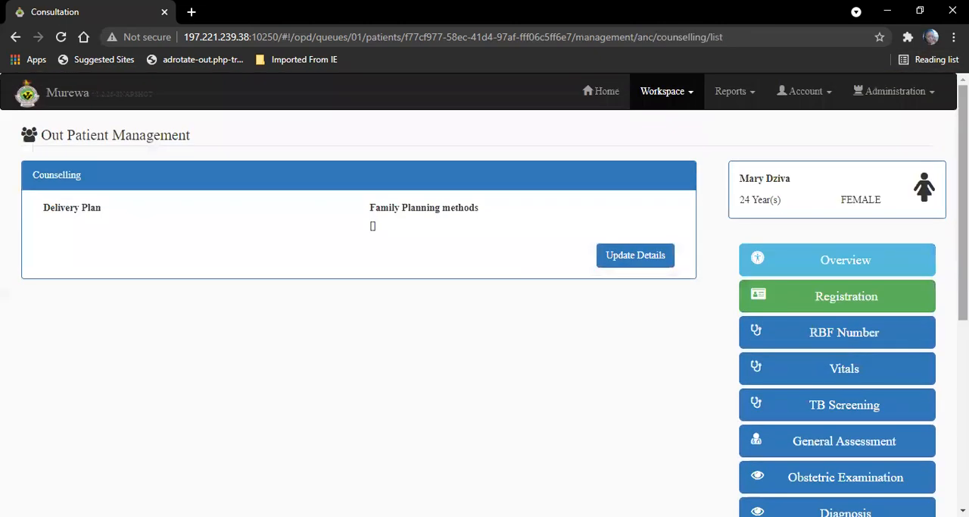
left_click(660, 255)
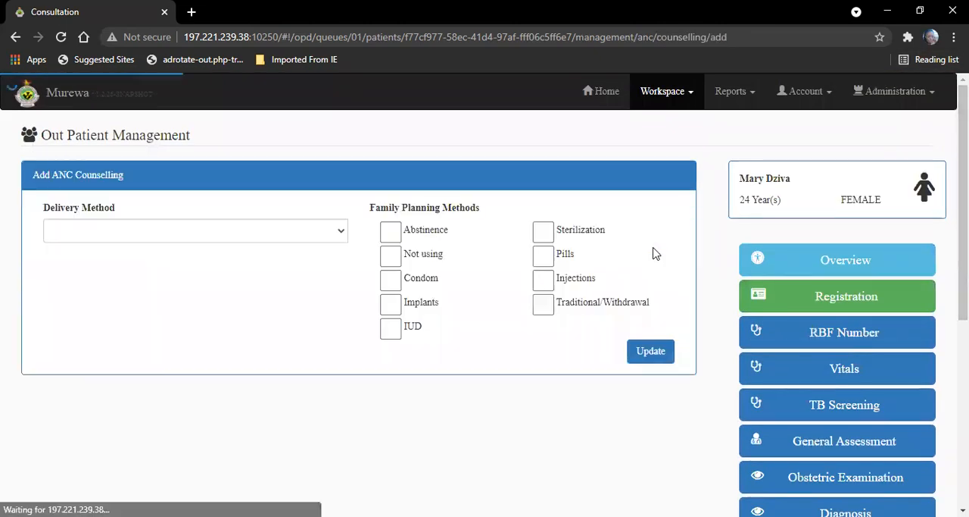
left_click(282, 232)
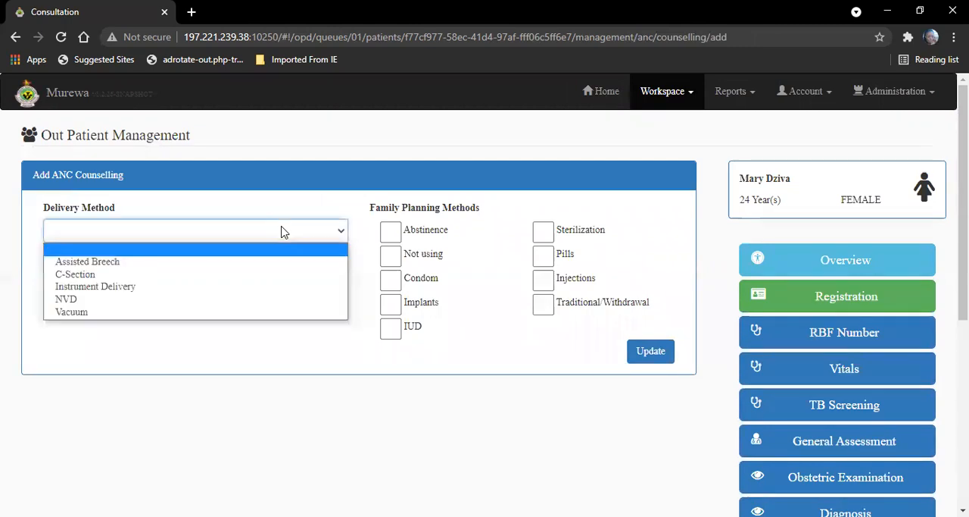
left_click(159, 300)
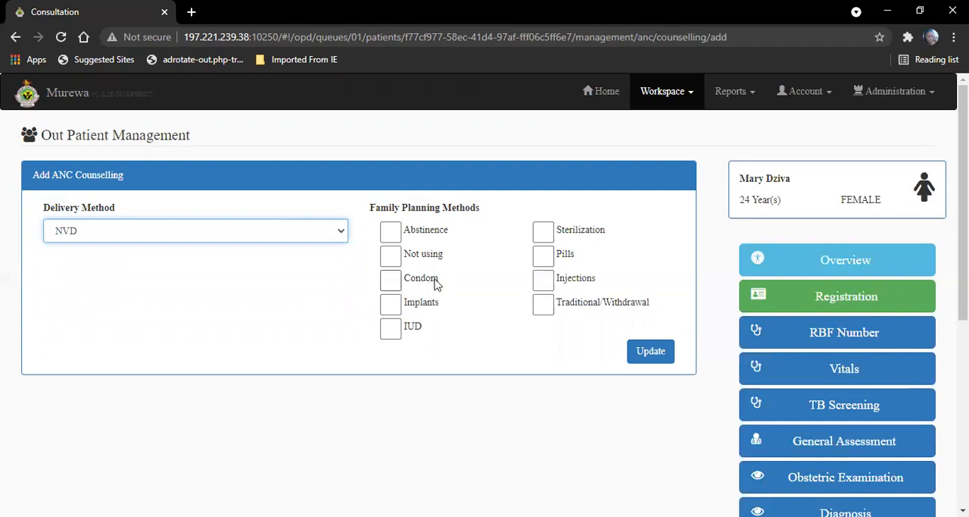
left_click(547, 258)
left_click(651, 356)
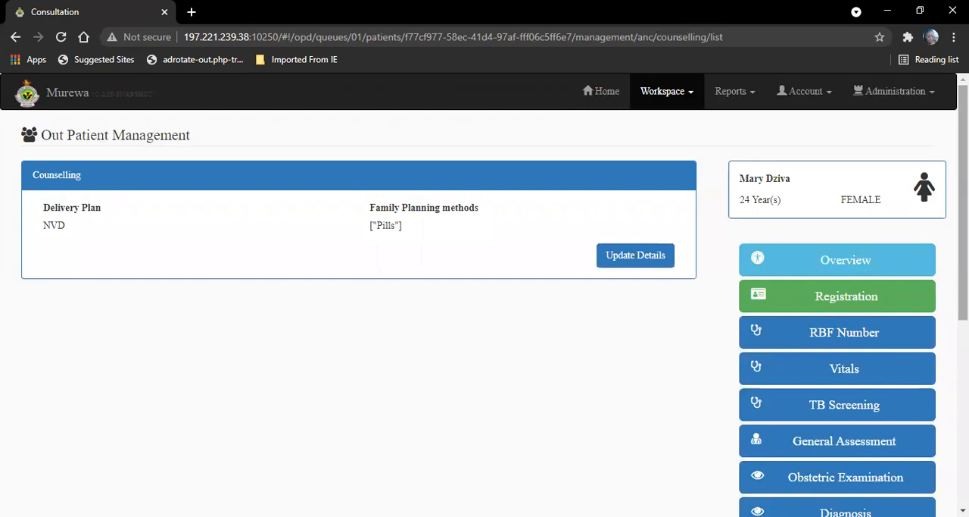
Step: Open the ANC complications record for updating and review the selectable complications
left_click_drag(964, 235, 963, 425)
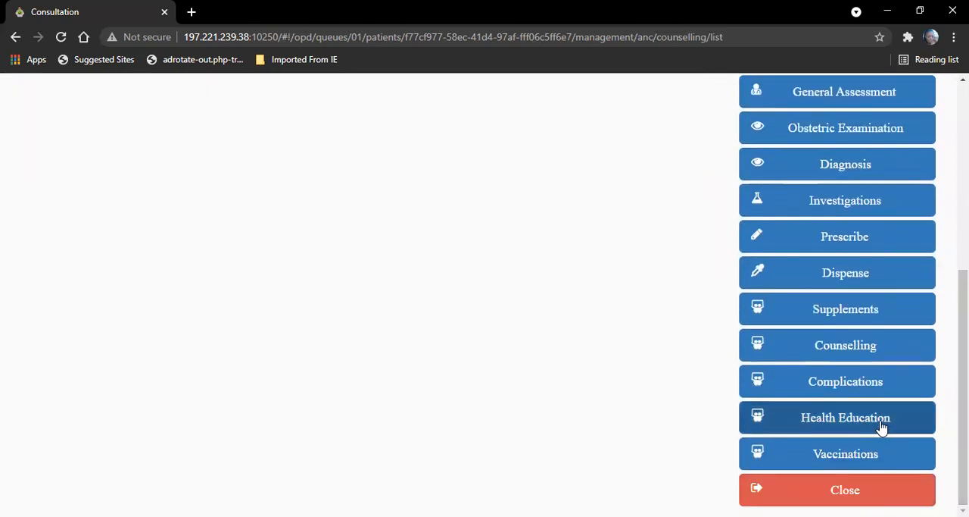
left_click(862, 383)
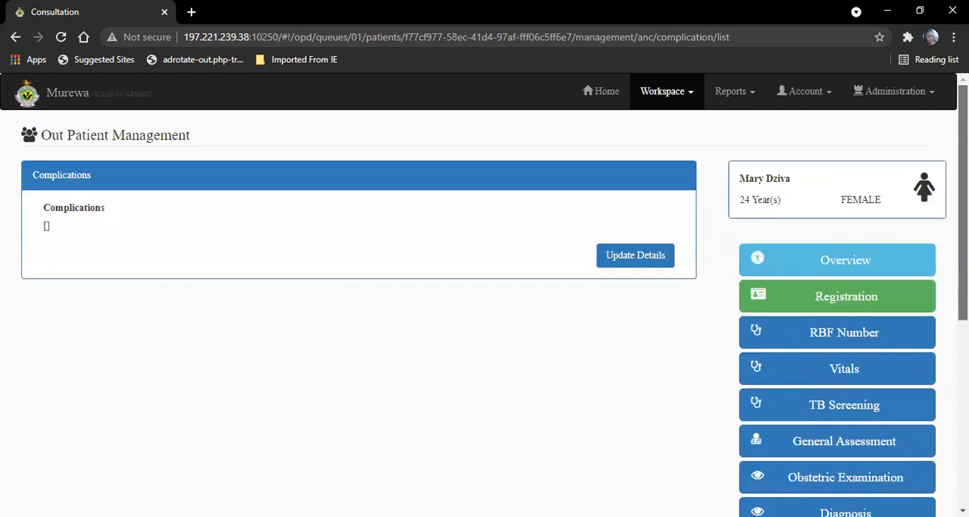
left_click(655, 256)
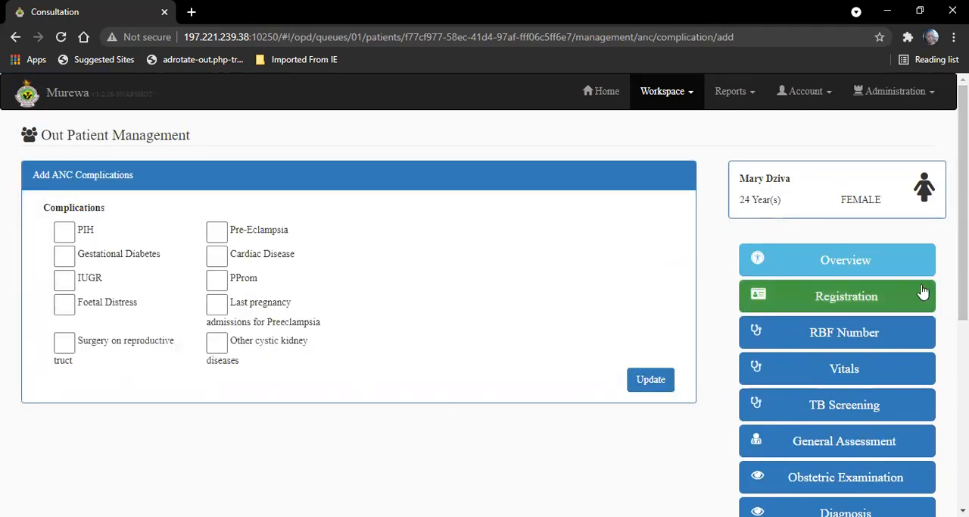
Step: Add an ANC health education entry: search for "nutrit", select Nutrition and infant Feeding, set the type to GROUP and save
left_click_drag(964, 279, 963, 465)
left_click(880, 417)
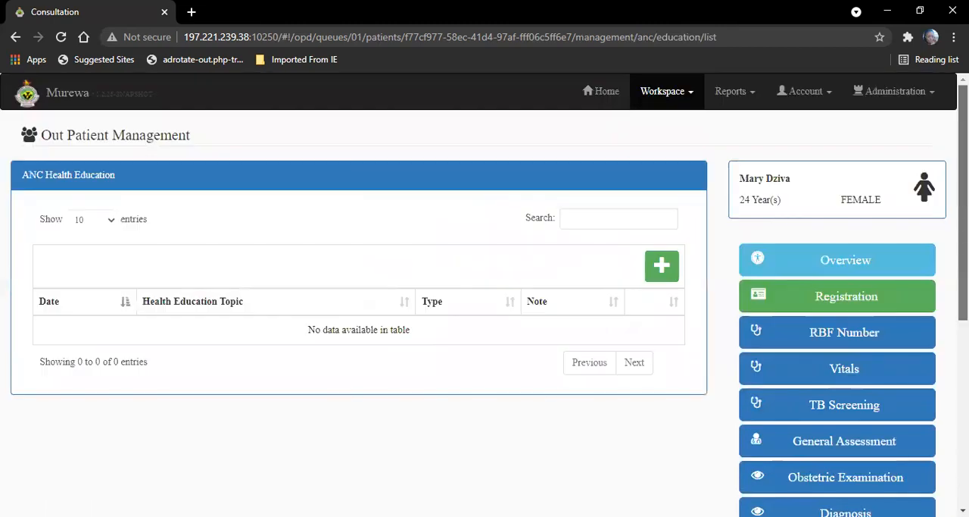
left_click(662, 266)
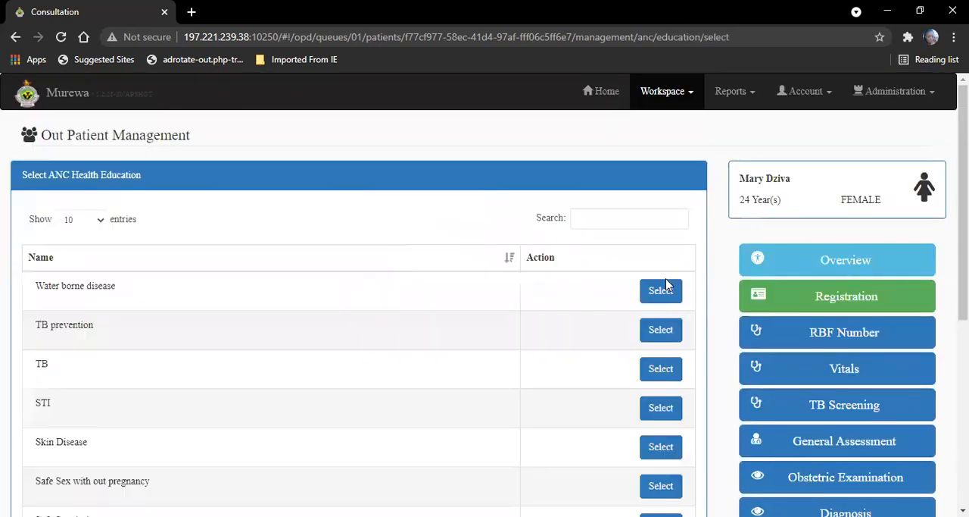
left_click(589, 213)
type("nutrit")
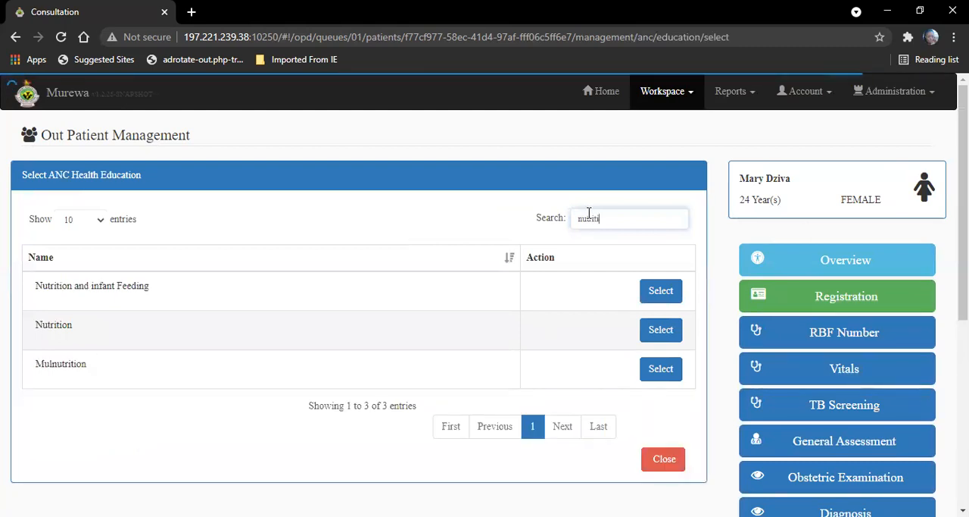
left_click(662, 292)
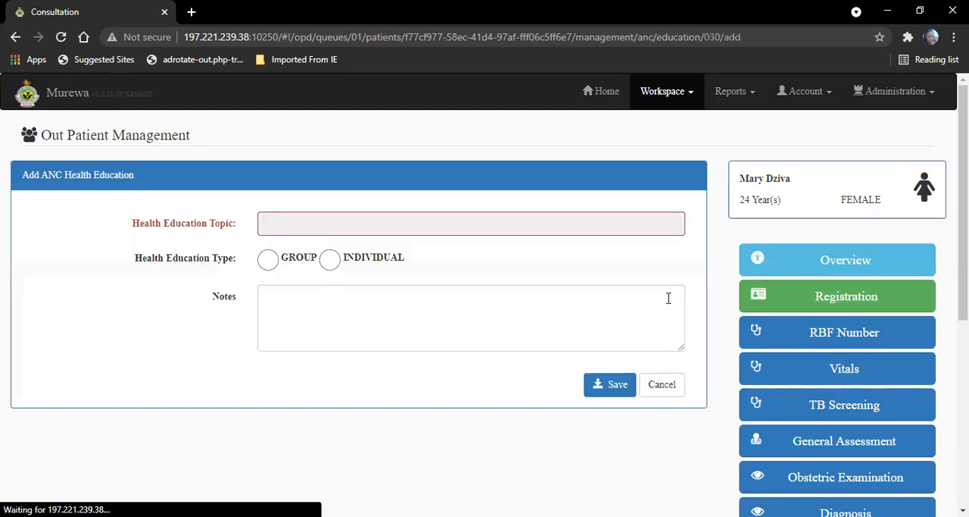
left_click(269, 259)
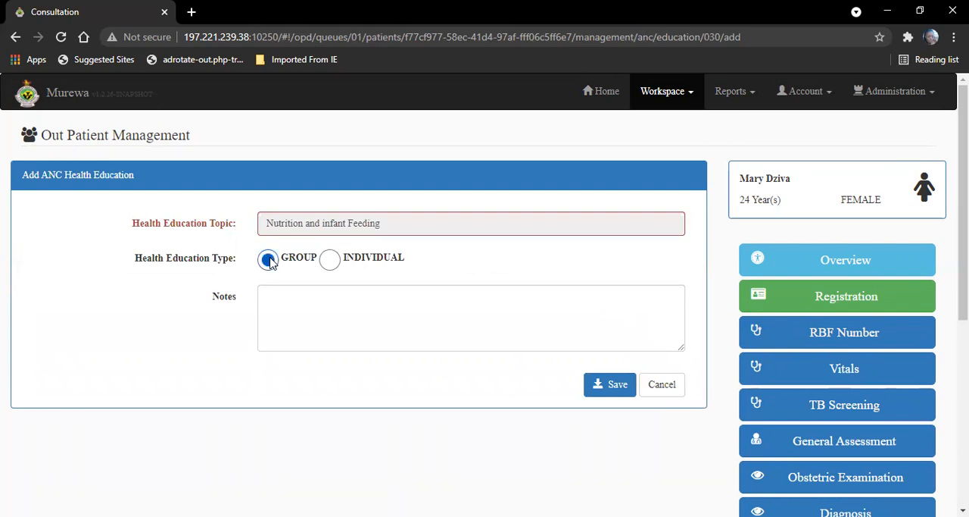
left_click(616, 386)
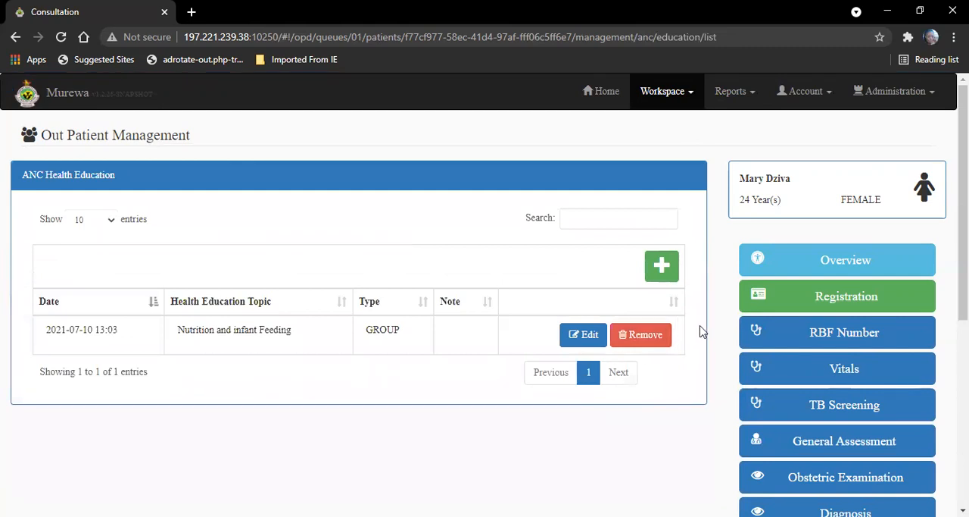
Step: Add another ANC health education entry: search for "pmtct", select PMTCT, set the type to GROUP and save
left_click(674, 277)
left_click(615, 224)
type("p")
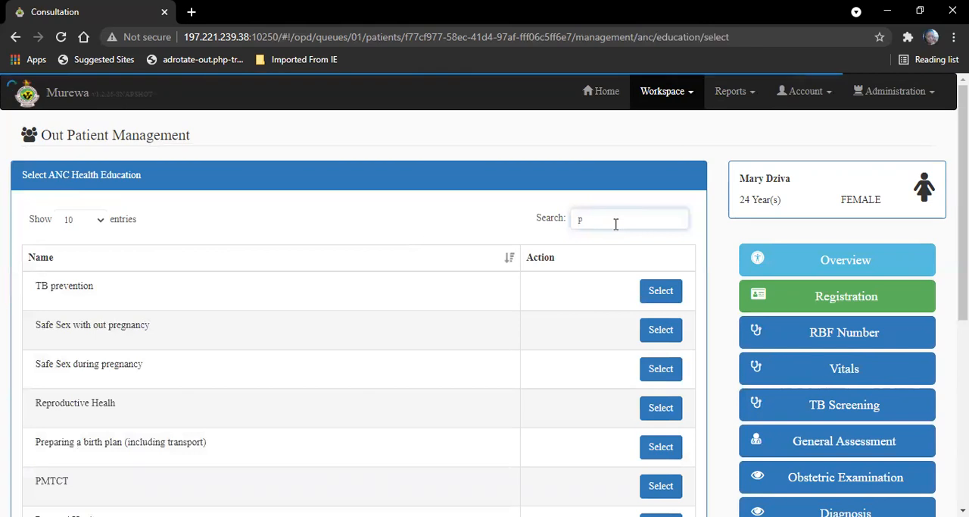
type("mtct")
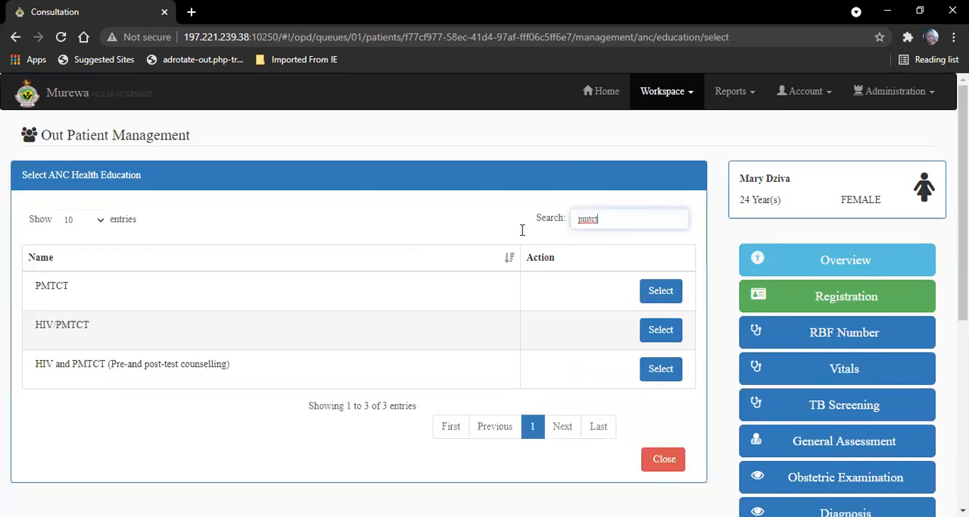
left_click(659, 294)
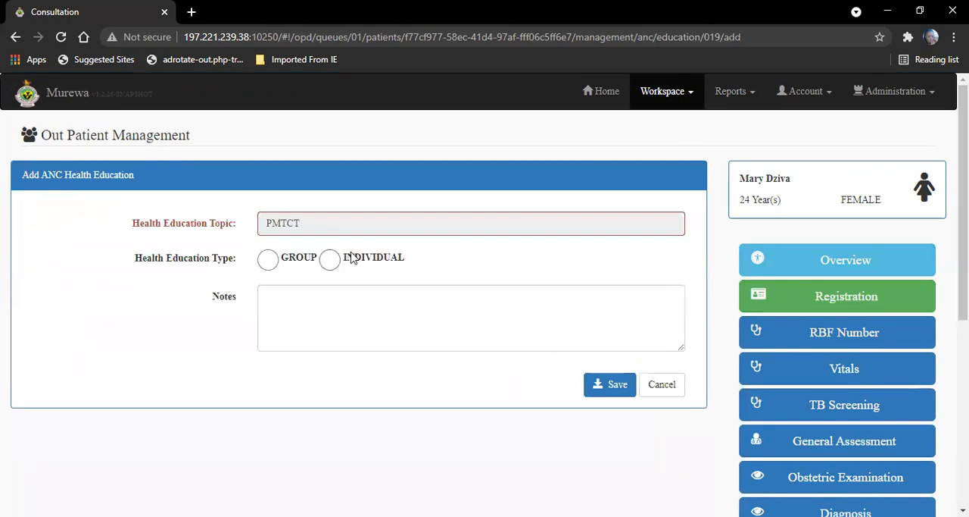
left_click(269, 259)
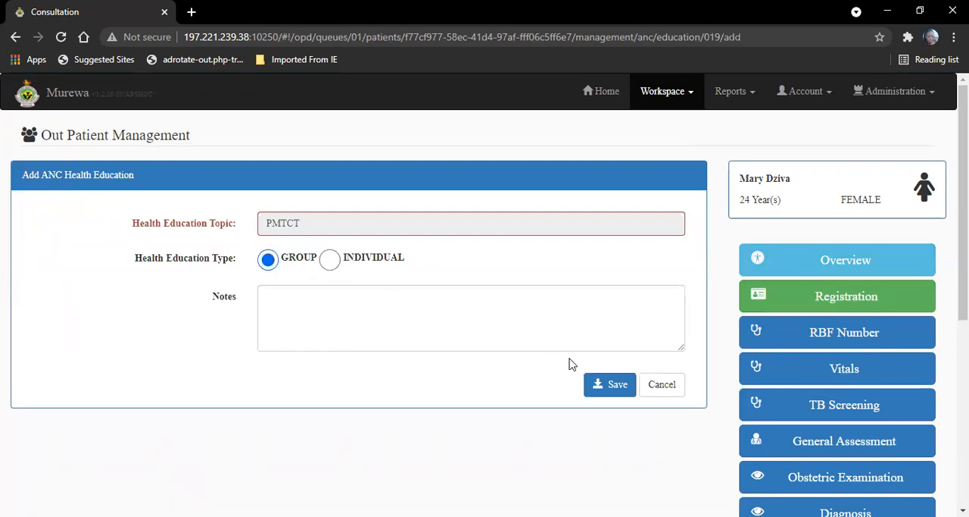
left_click(600, 381)
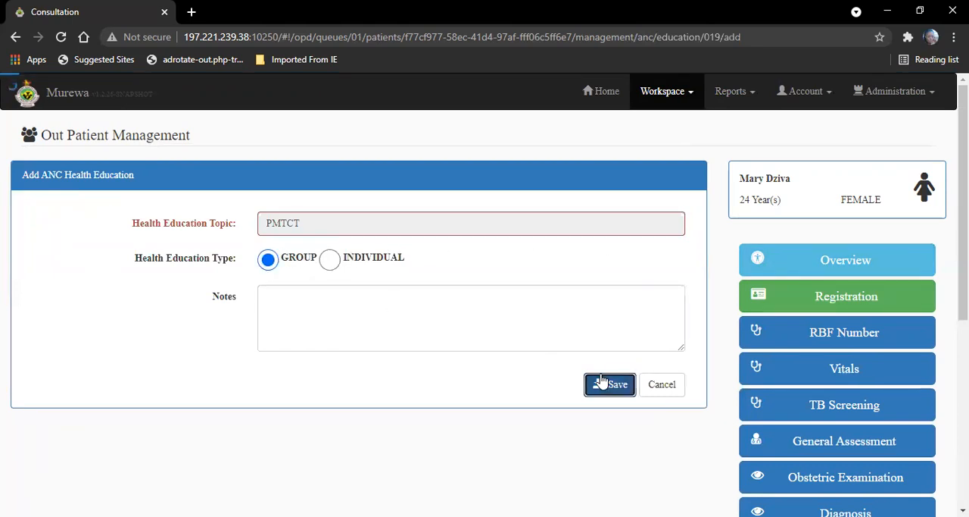
Step: Open the patient's ANC vaccinations and bring up the list of vaccines available to issue
scroll(818, 455, "down", 5)
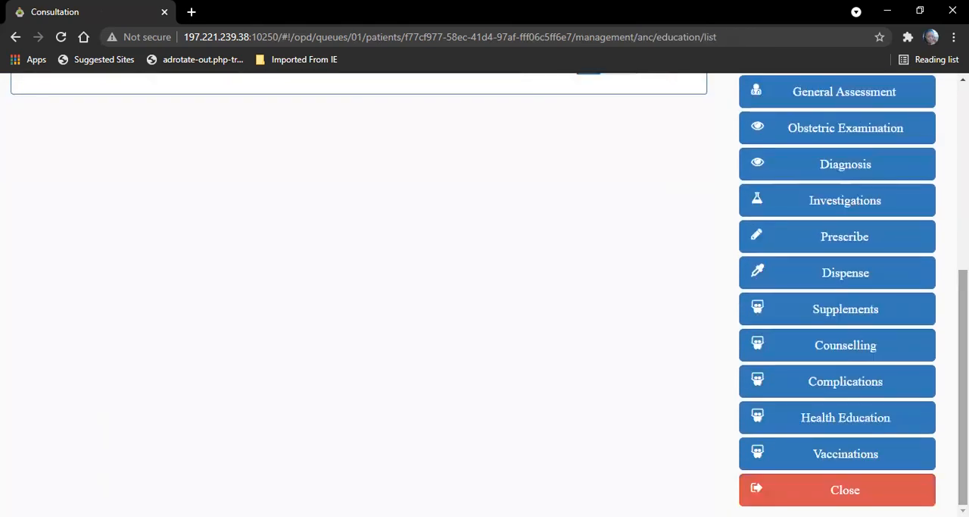
left_click(879, 458)
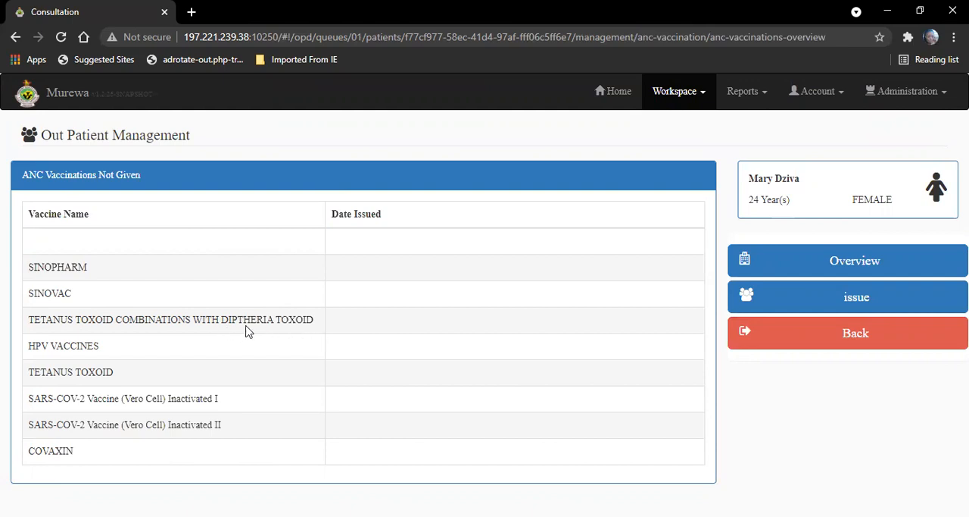
left_click(800, 293)
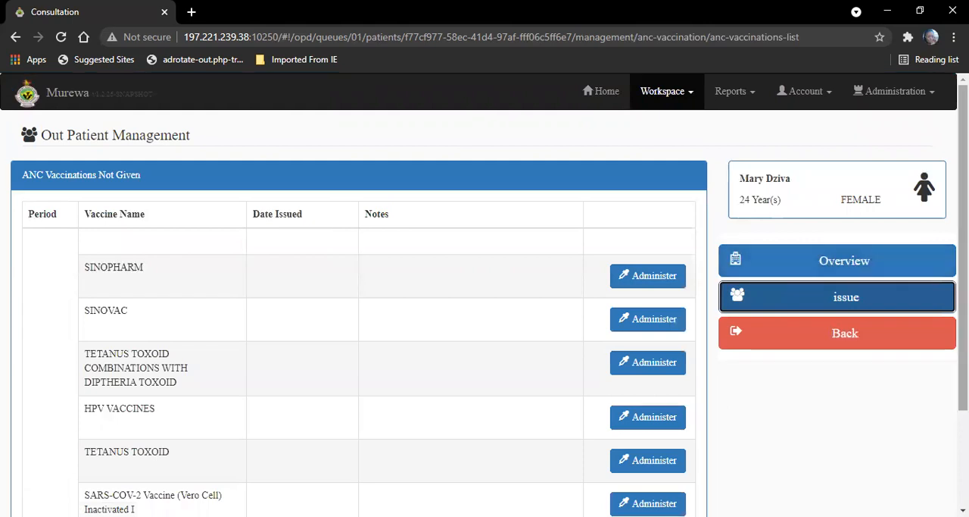
scroll(329, 443, "down", 2)
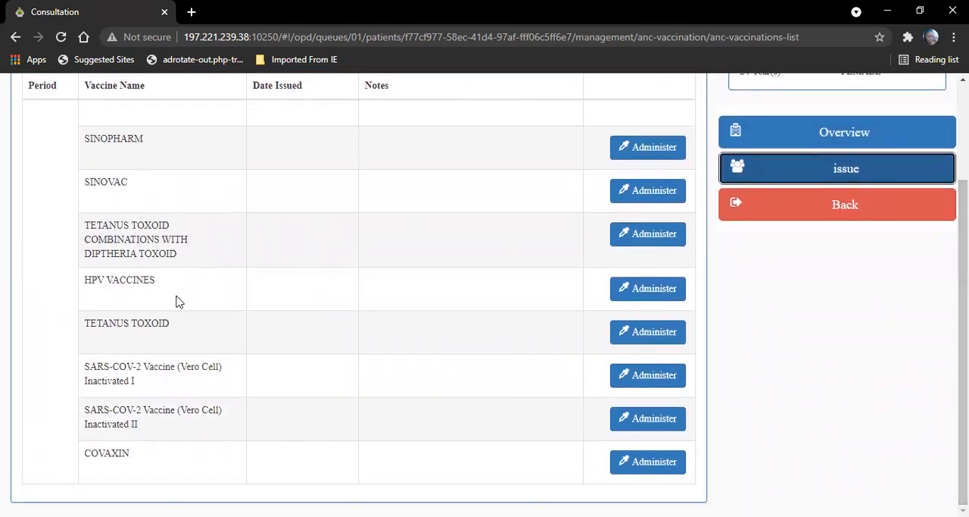
Step: Administer TETANUS TOXOID COMBINATIONS WITH DIPTHERIA TOXOID from the batch expiring 2021-07-22 with the 0.5 ml INJECTION formulation, and save
left_click(640, 238)
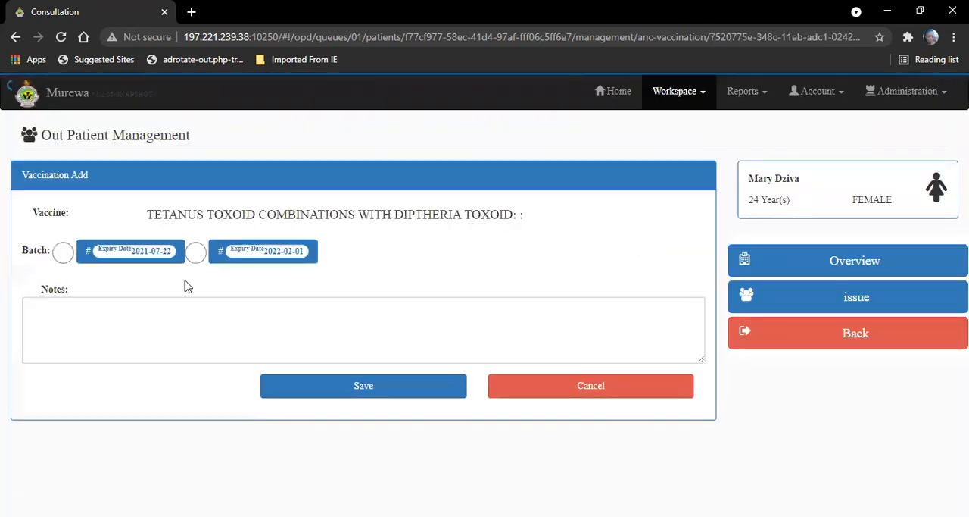
left_click(64, 254)
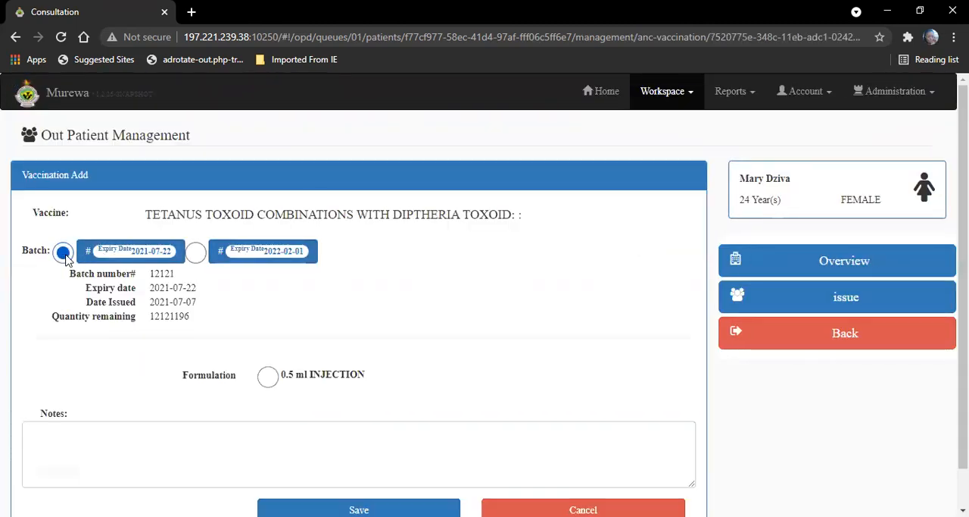
left_click(269, 376)
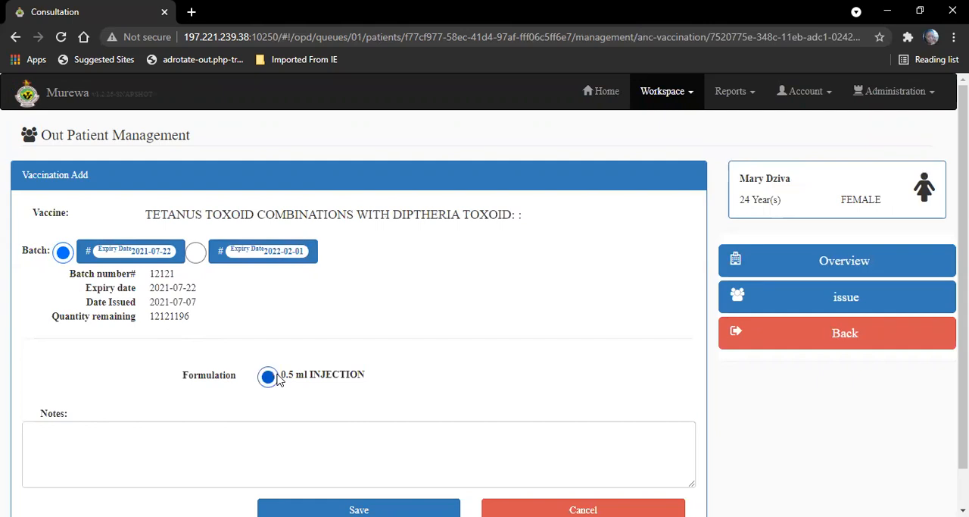
scroll(485, 294, "down", 1)
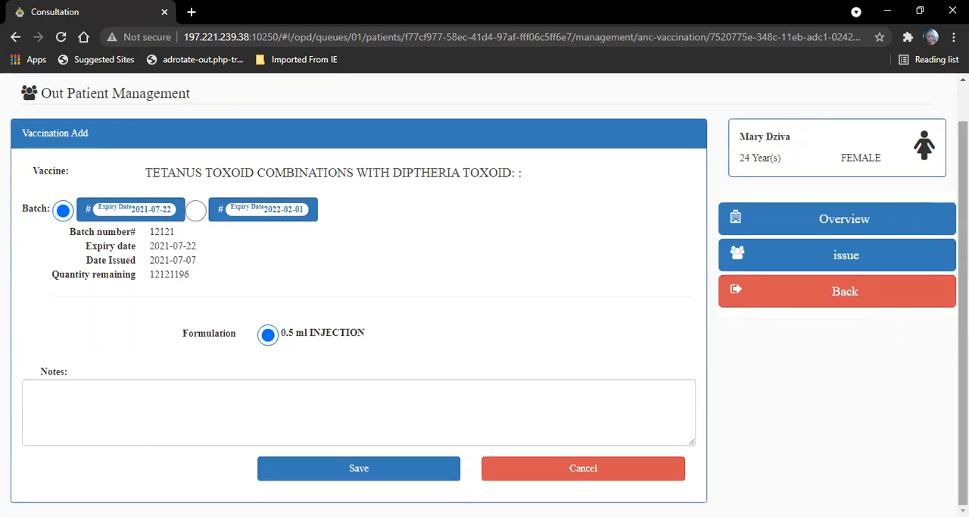
left_click(409, 469)
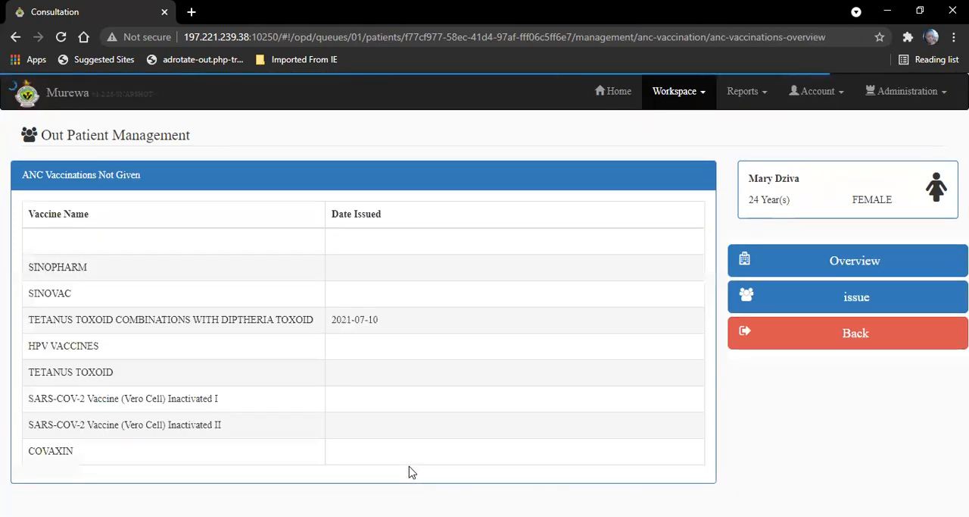
Step: Return to the ANC summary and review the patient alerts
left_click(822, 345)
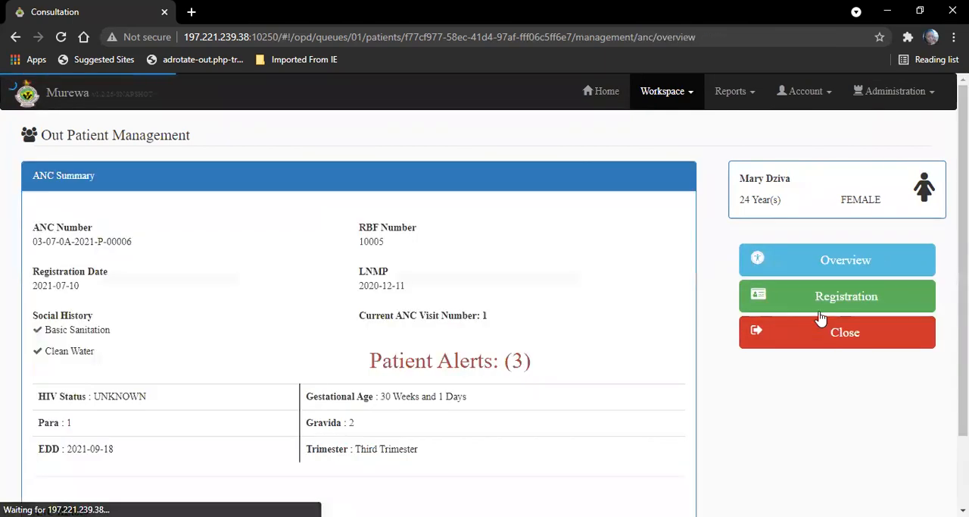
scroll(515, 212, "down", 3)
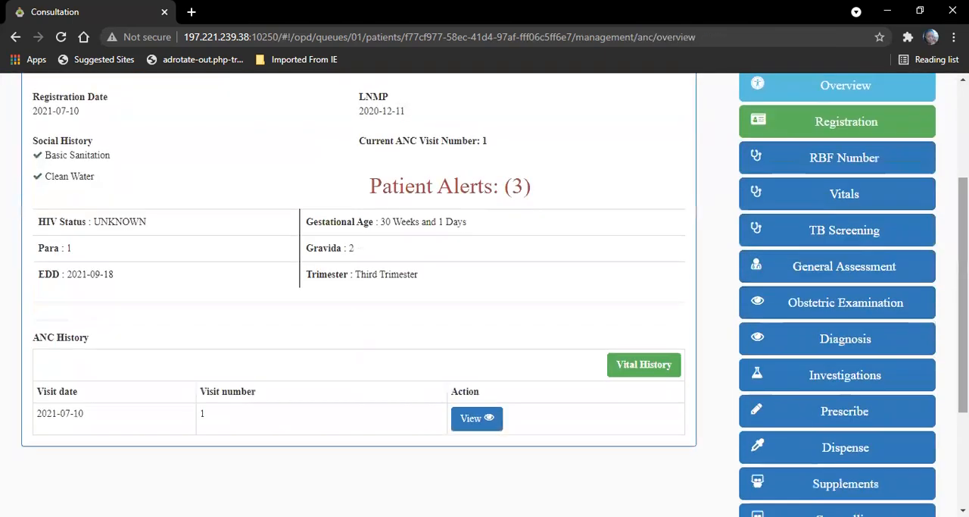
left_click(465, 193)
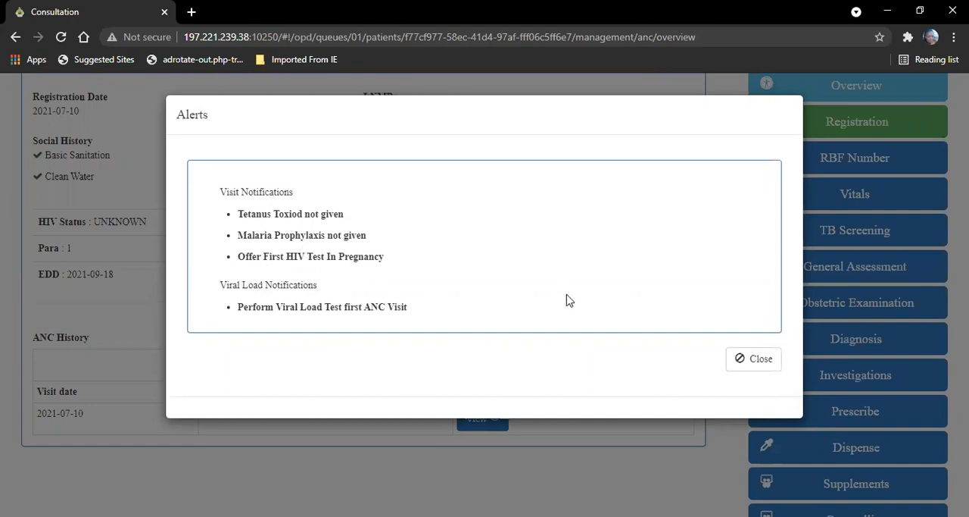
left_click(766, 360)
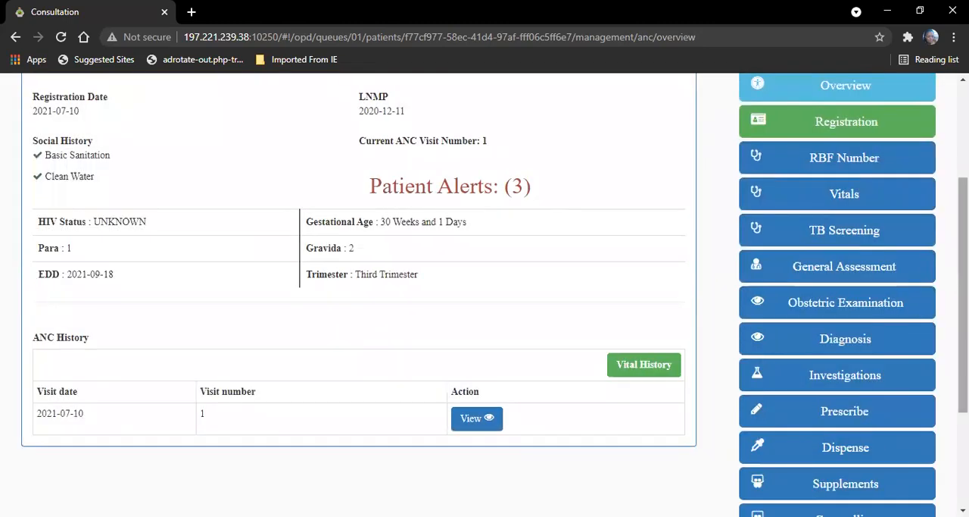
Step: Proceed from the ANC investigations to the HTS module and look over its HIV screening form and available sections
scroll(918, 304, "up", 2)
scroll(918, 304, "down", 2)
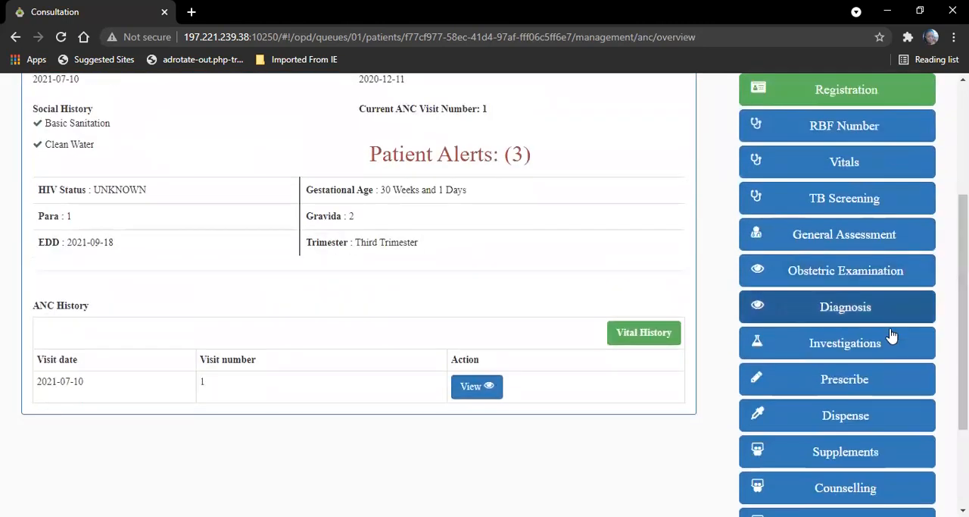
left_click(864, 355)
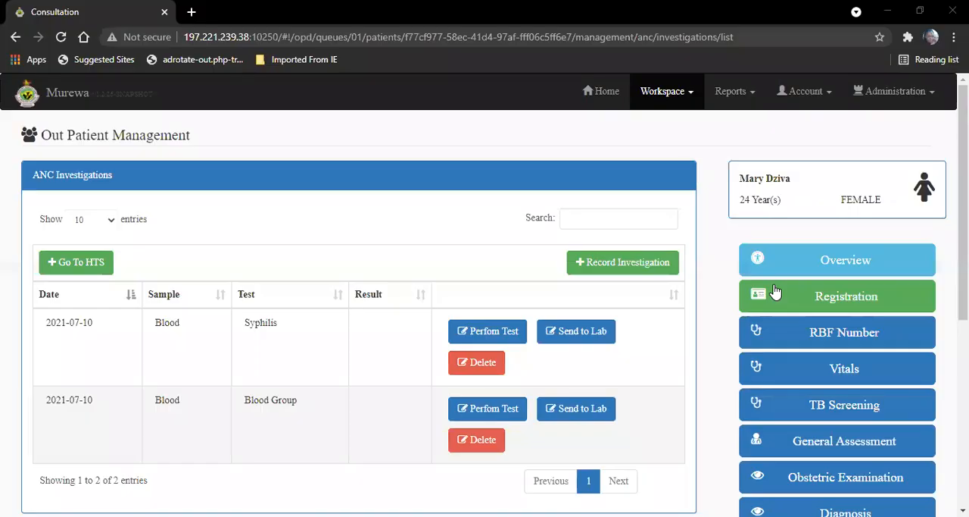
left_click(82, 264)
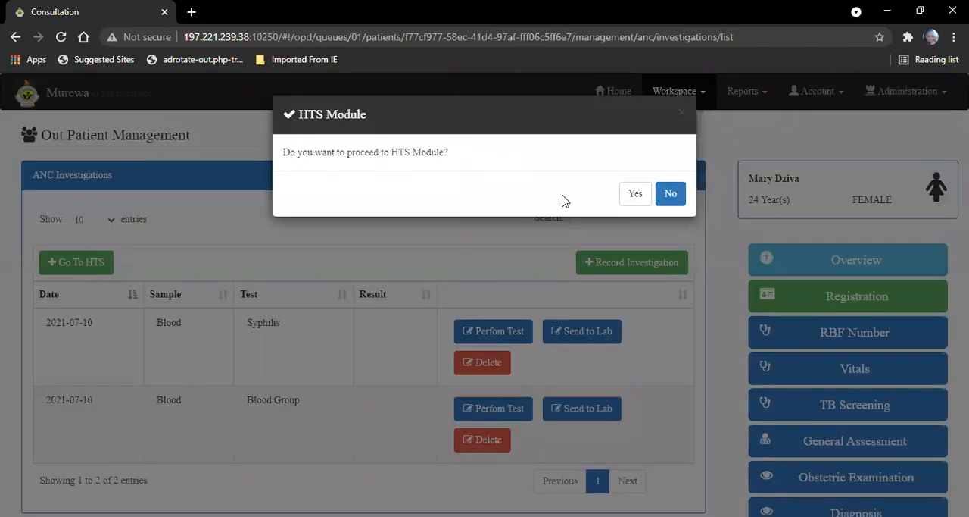
left_click(636, 194)
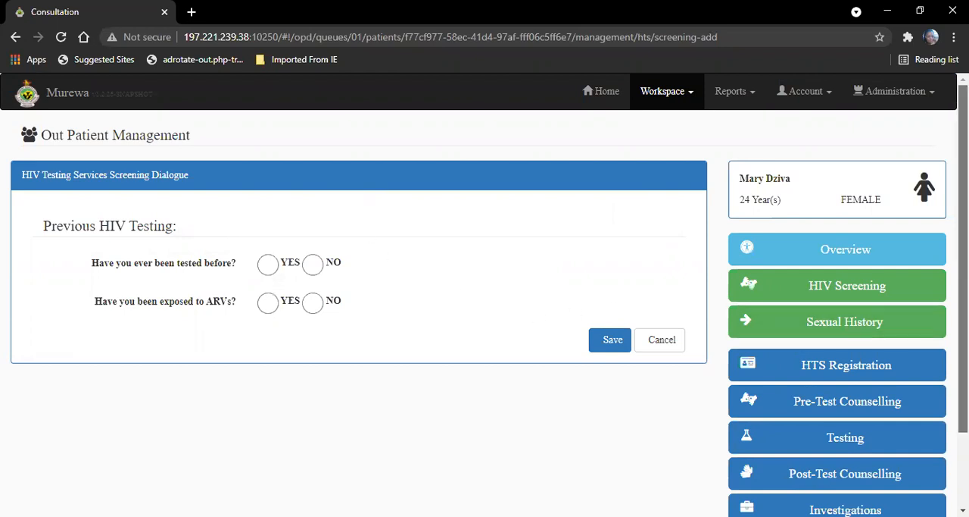
scroll(964, 265, "down", 2)
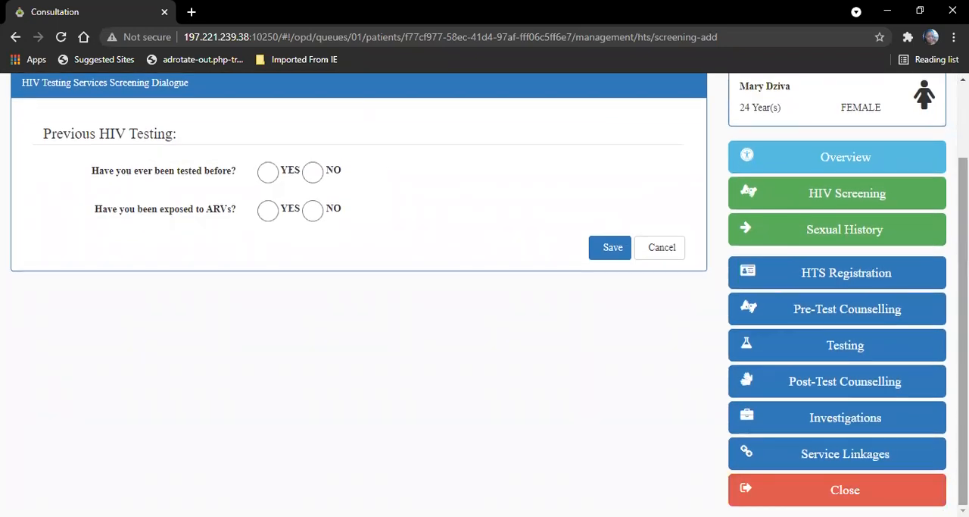
scroll(490, 295, "up", 2)
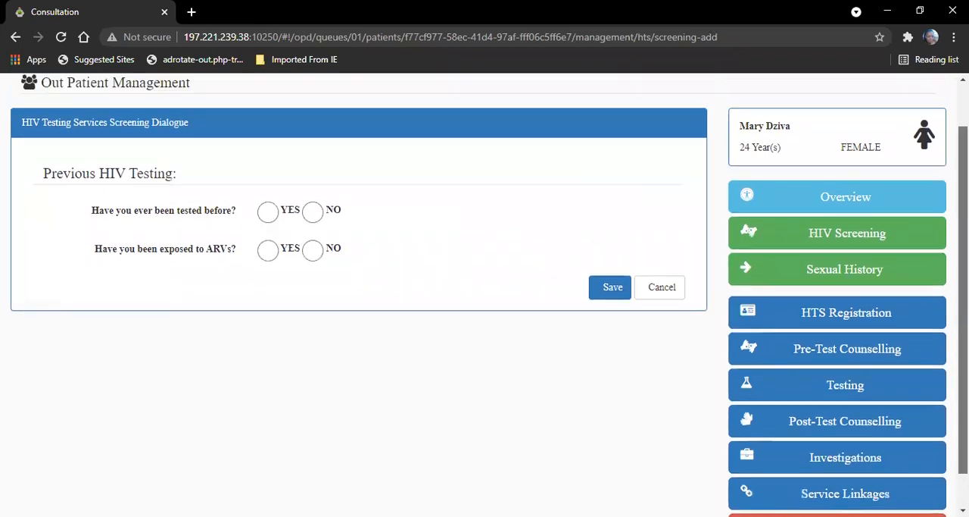